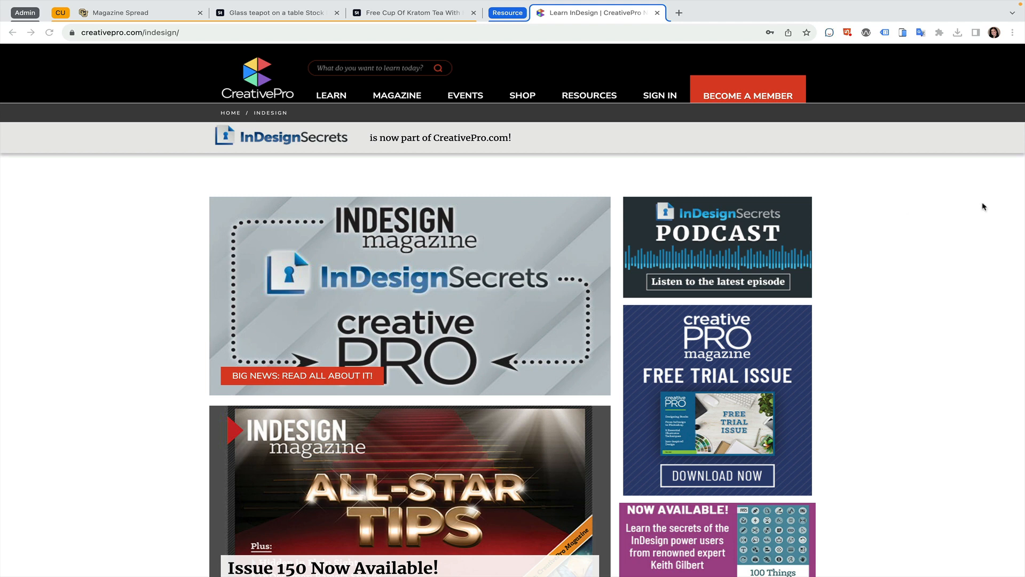
Step: Review the Magazine Spread assignment's feature requirements, submission details and grading rubric on the Canvas course page
{"action": "scroll", "coordinate": [870, 229], "scroll_direction": "down", "scroll_amount": 3}
{"action": "scroll", "coordinate": [872, 233], "scroll_direction": "up", "scroll_amount": 3}
{"action": "left_click", "coordinate": [109, 13]}
{"action": "scroll", "coordinate": [743, 254], "scroll_direction": "down", "scroll_amount": 1}
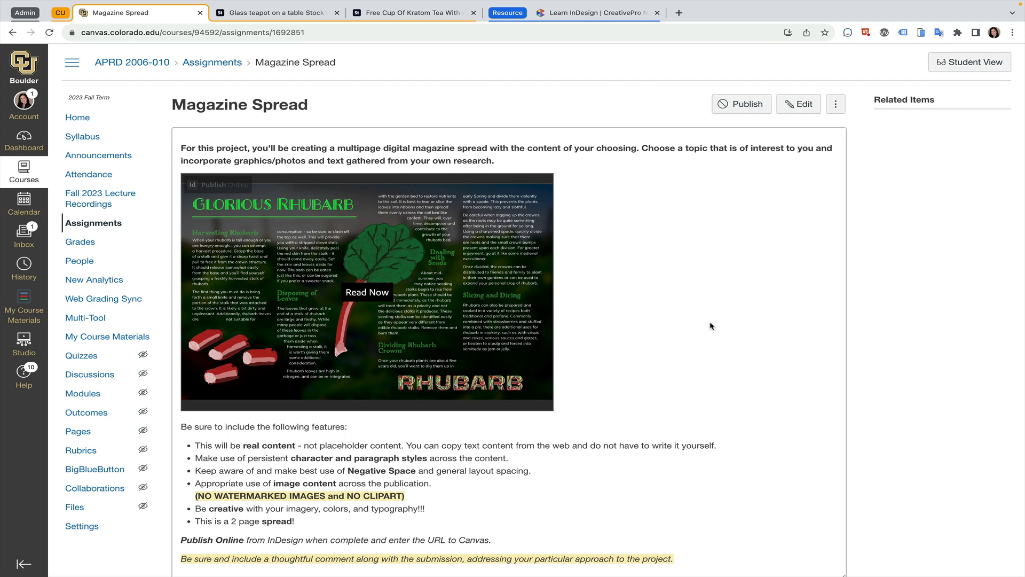
{"action": "scroll", "coordinate": [711, 325], "scroll_direction": "down", "scroll_amount": 1}
{"action": "scroll", "coordinate": [711, 326], "scroll_direction": "down", "scroll_amount": 1}
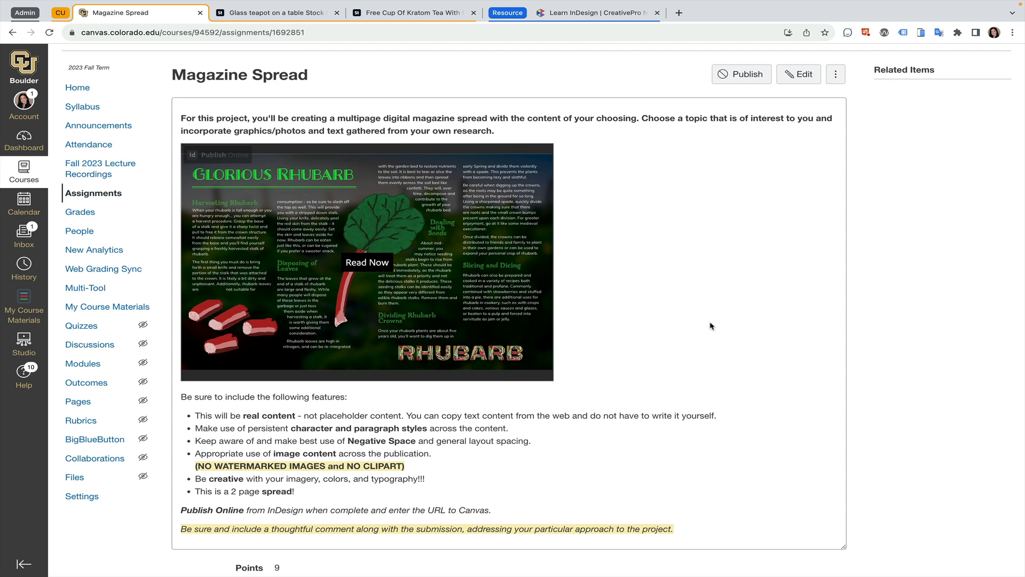
{"action": "scroll", "coordinate": [711, 326], "scroll_direction": "down", "scroll_amount": 1}
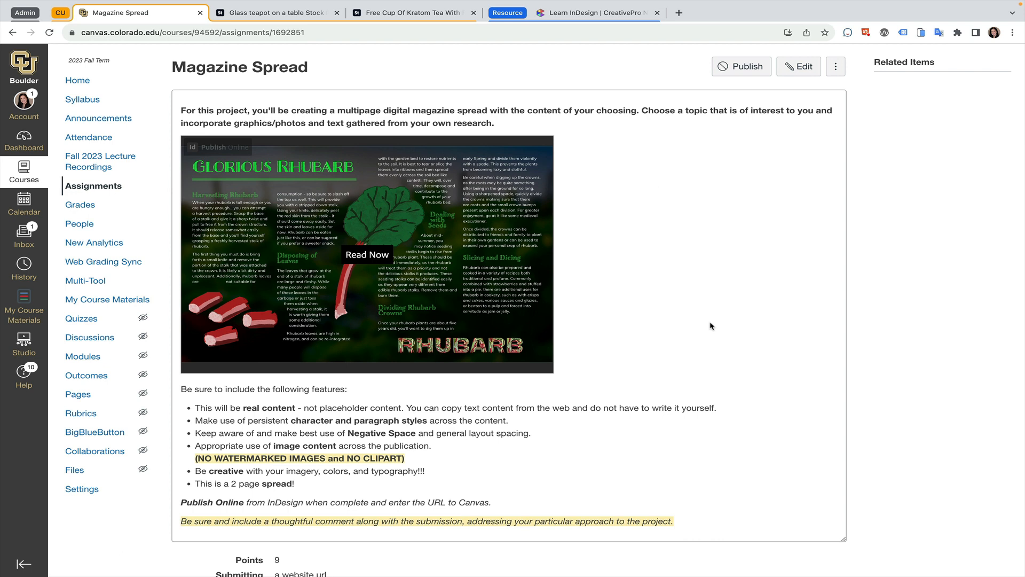
{"action": "scroll", "coordinate": [711, 325], "scroll_direction": "down", "scroll_amount": 1}
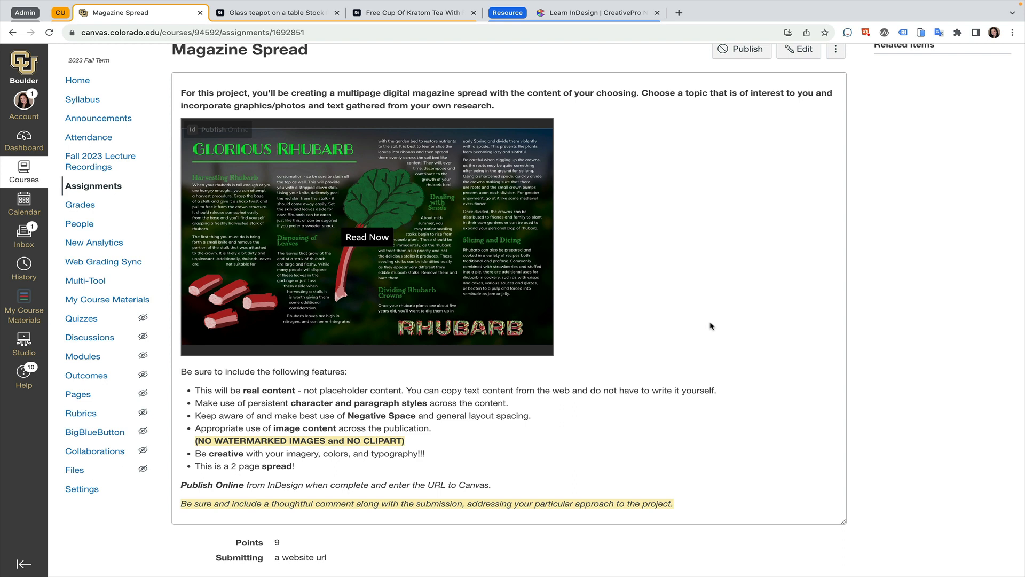
{"action": "scroll", "coordinate": [710, 326], "scroll_direction": "down", "scroll_amount": 1}
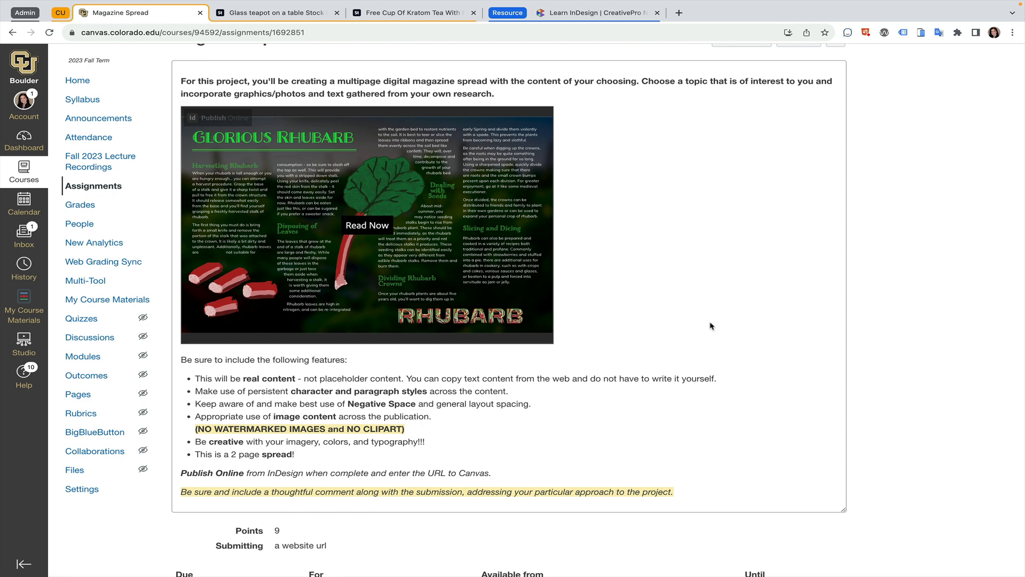
{"action": "scroll", "coordinate": [710, 325], "scroll_direction": "down", "scroll_amount": 1}
{"action": "scroll", "coordinate": [710, 326], "scroll_direction": "down", "scroll_amount": 2}
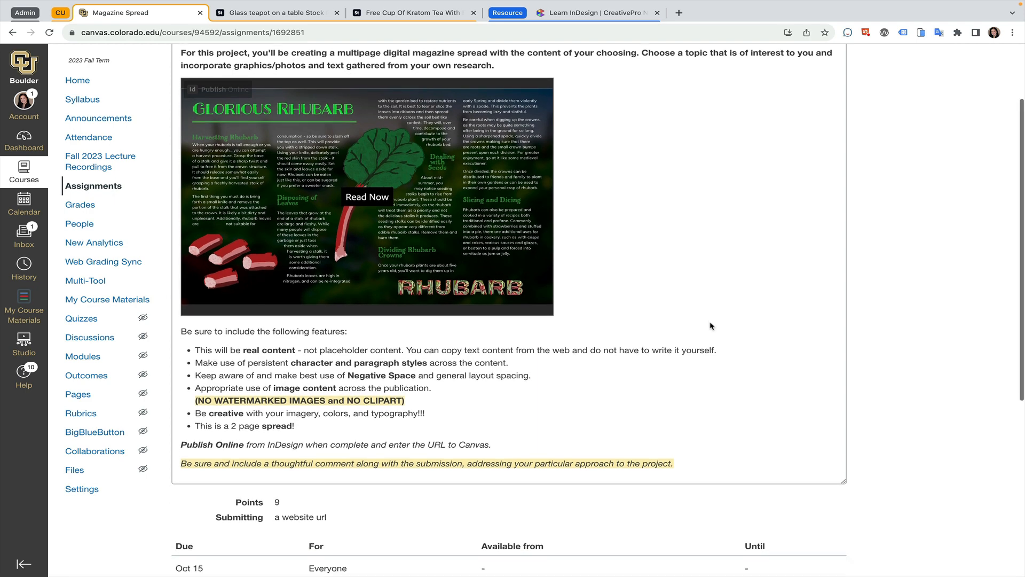
{"action": "scroll", "coordinate": [710, 326], "scroll_direction": "down", "scroll_amount": 5}
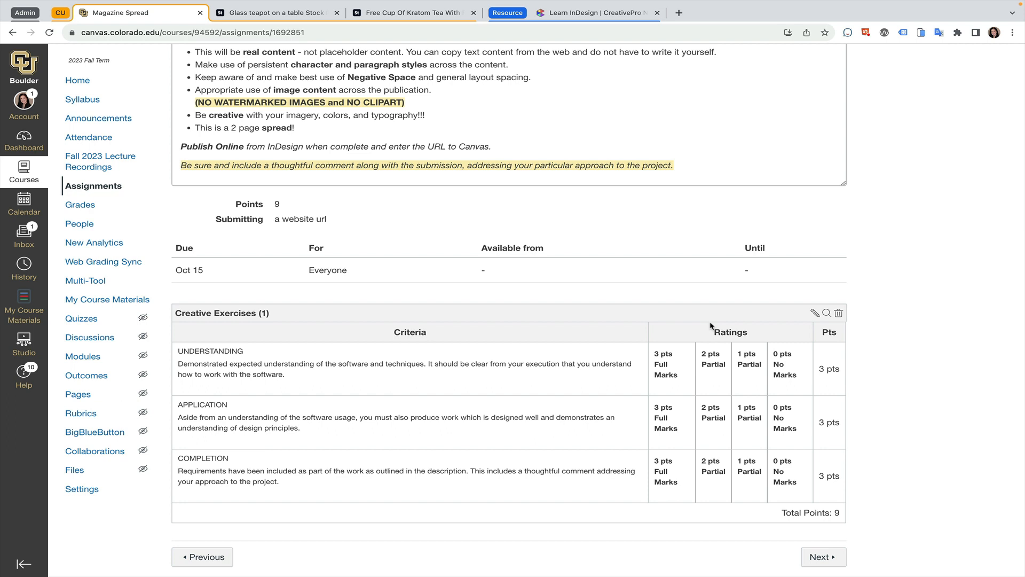
{"action": "scroll", "coordinate": [710, 326], "scroll_direction": "up", "scroll_amount": 5}
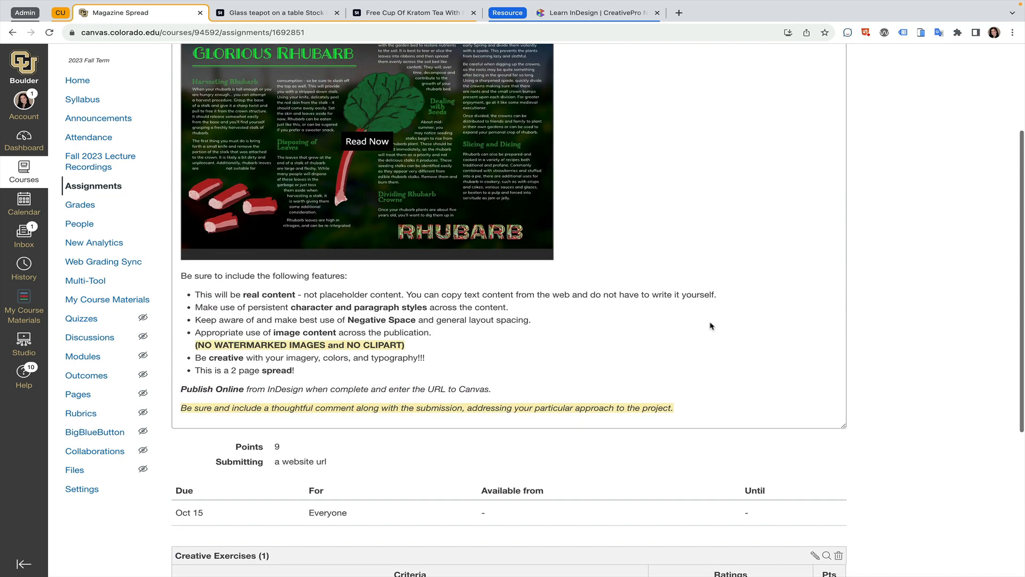
{"action": "scroll", "coordinate": [710, 326], "scroll_direction": "up", "scroll_amount": 1}
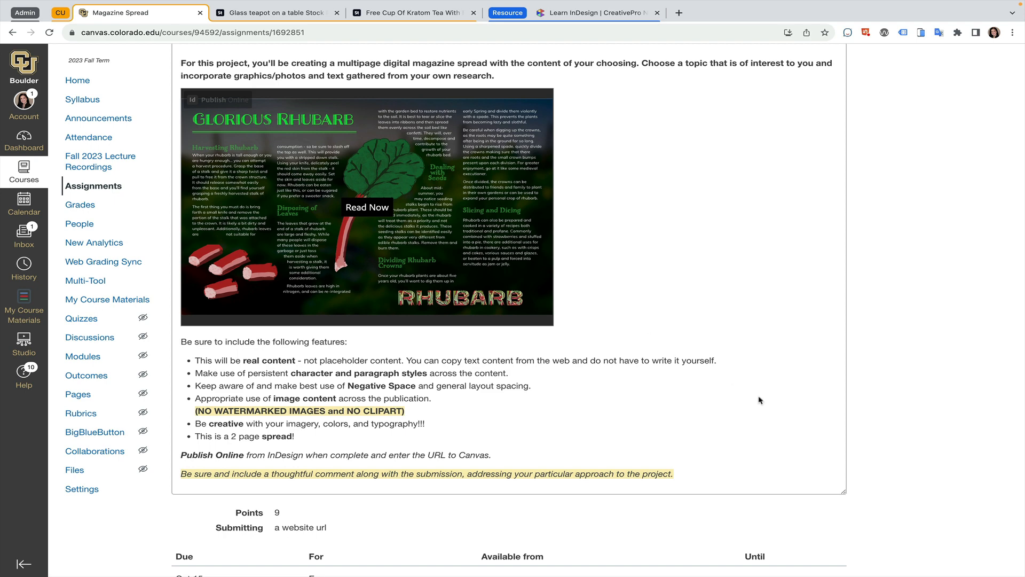
{"action": "scroll", "coordinate": [760, 400], "scroll_direction": "down", "scroll_amount": 1}
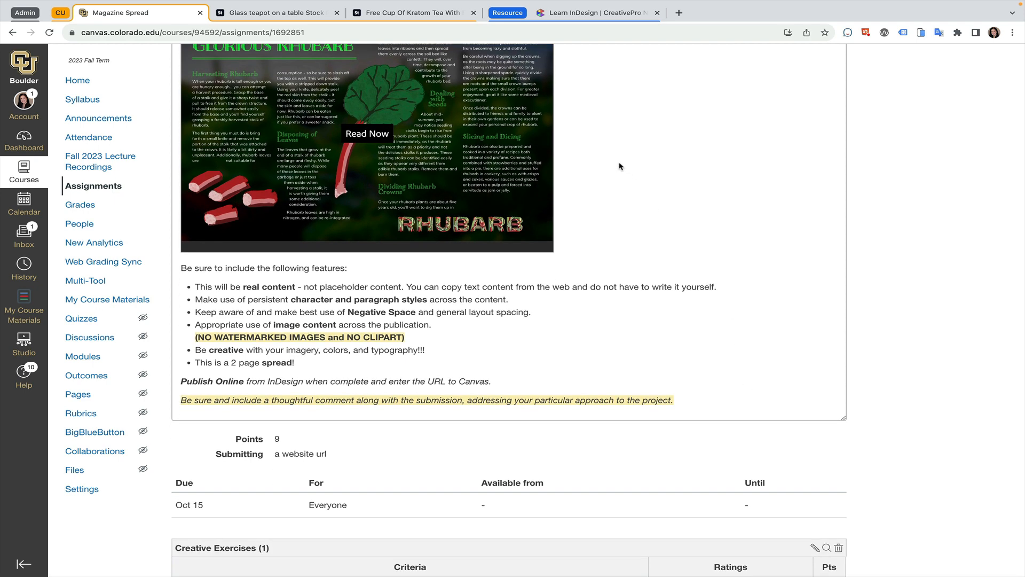
Step: Look over the glass teapot and Kratom tea cup images on Adobe Stock and check the asset filter for Free
{"action": "left_click", "coordinate": [254, 15]}
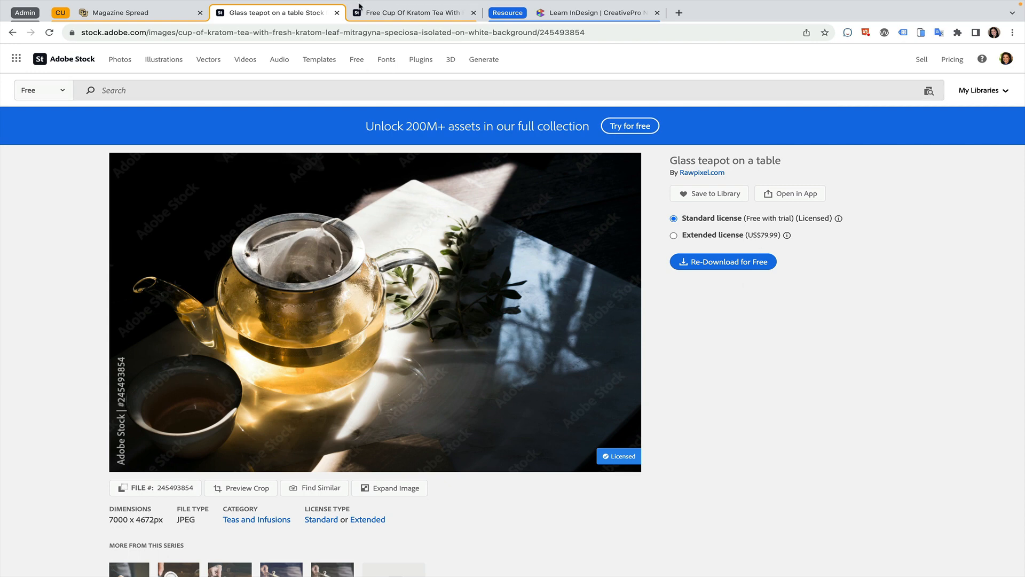
{"action": "left_click", "coordinate": [381, 14]}
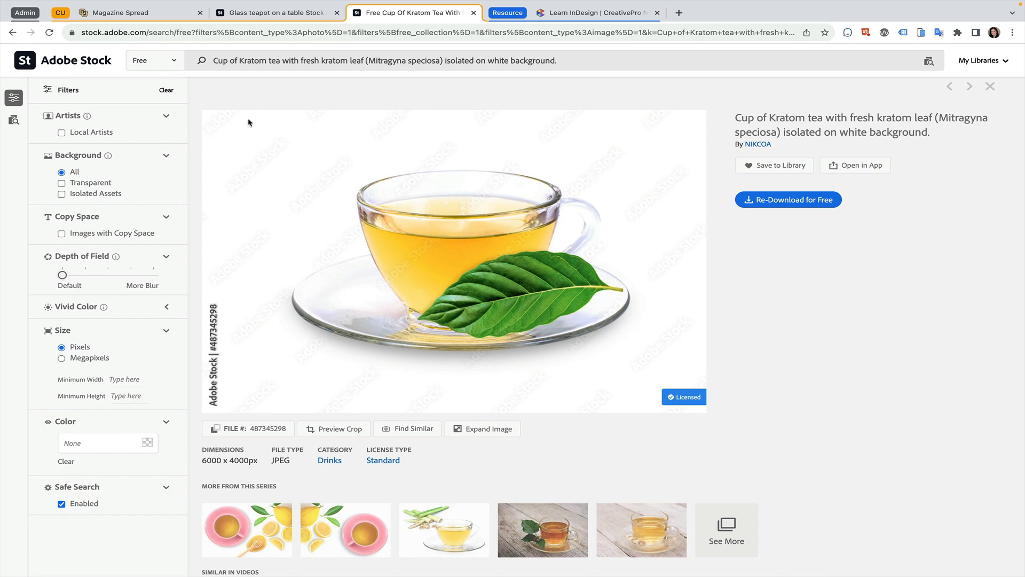
{"action": "left_click", "coordinate": [174, 61]}
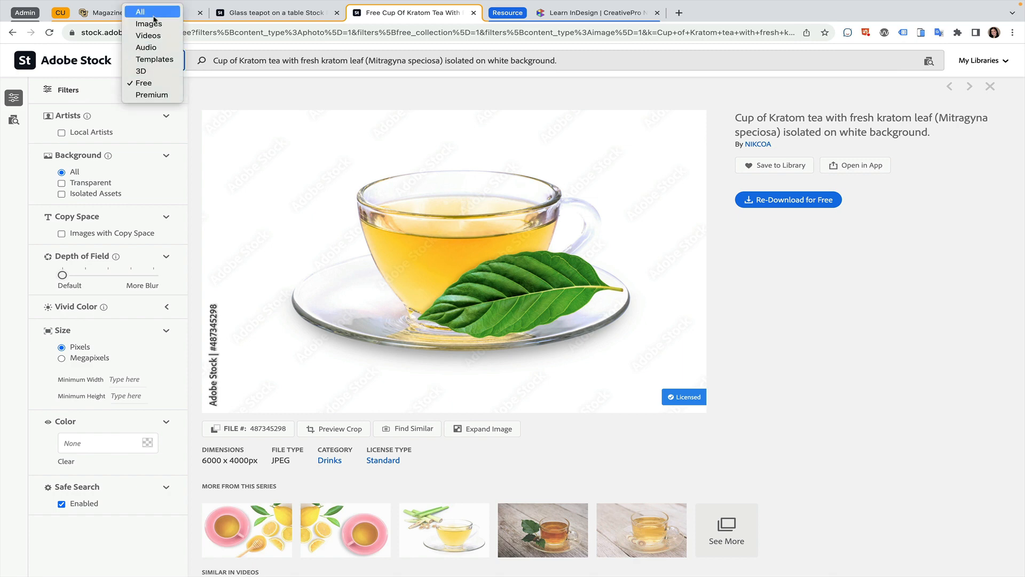
{"action": "left_click", "coordinate": [162, 84]}
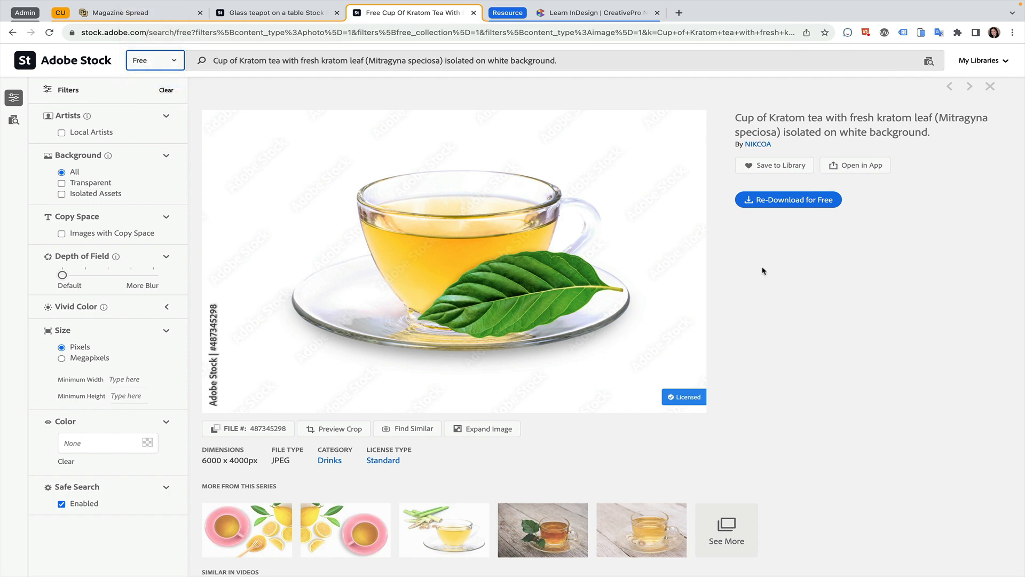
Step: Switch to InDesign, reset the Essentials Classic workspace and collapse the docked panels to icons
{"action": "key", "text": "super+Tab"}
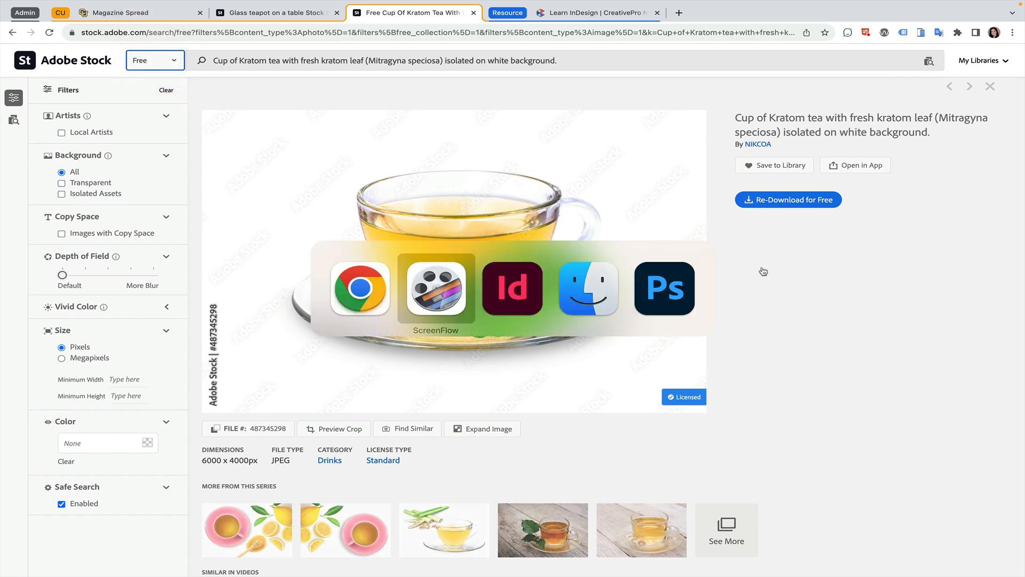
{"action": "key", "text": "super+Tab"}
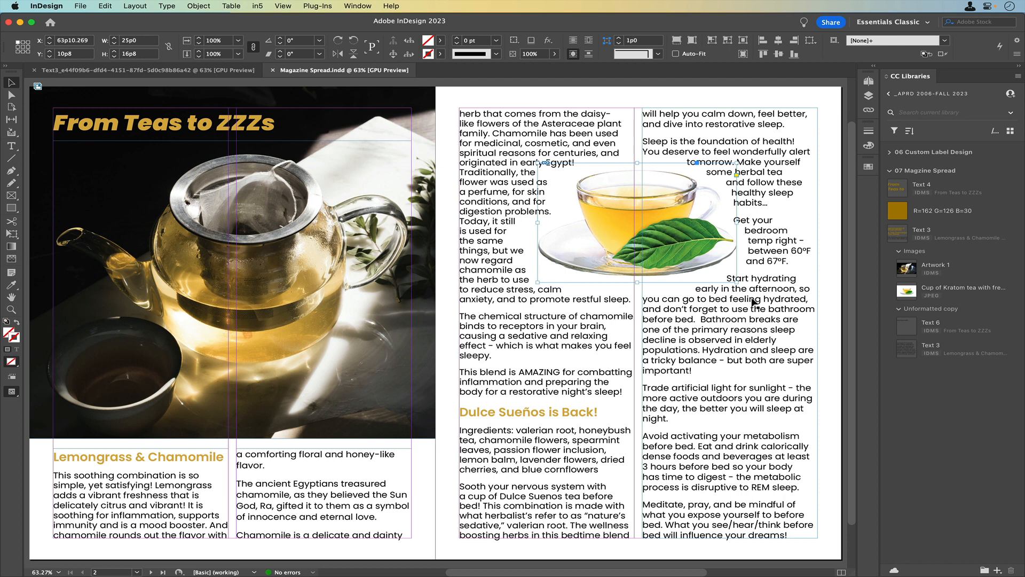
{"action": "left_click", "coordinate": [911, 23]}
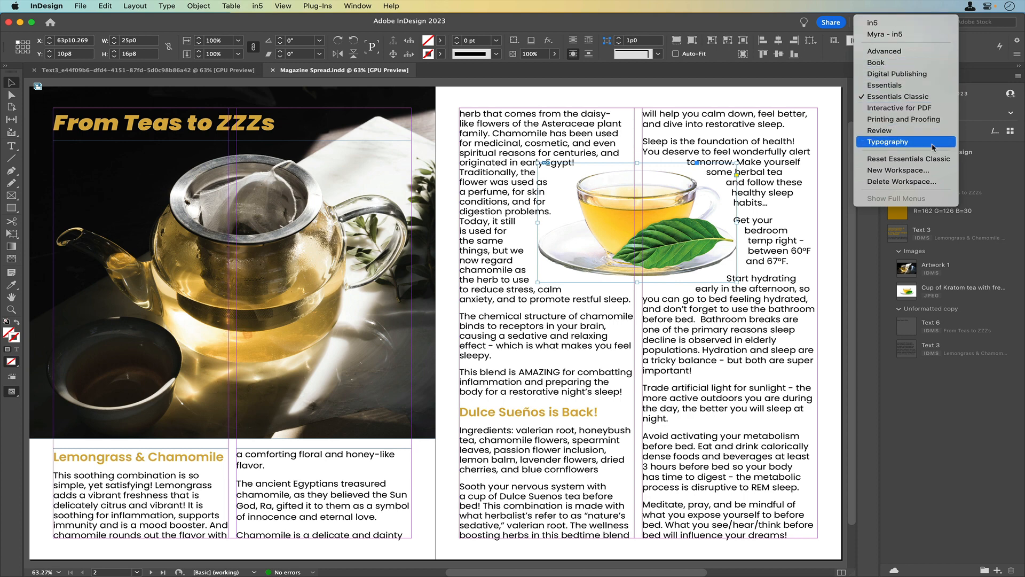
{"action": "left_click", "coordinate": [933, 159]}
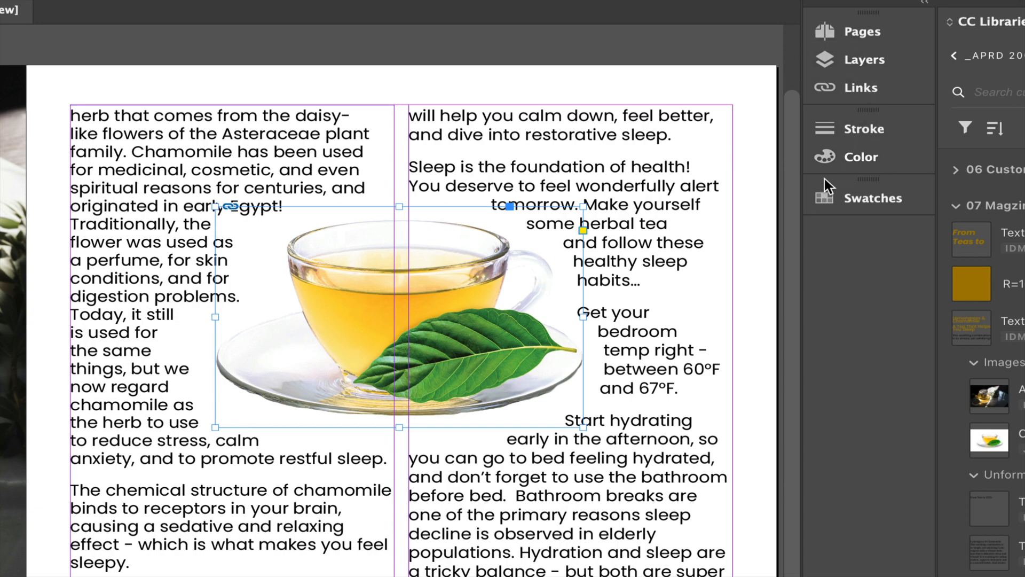
{"action": "left_click_drag", "start_coordinate": [802, 172], "coordinate": [885, 175]}
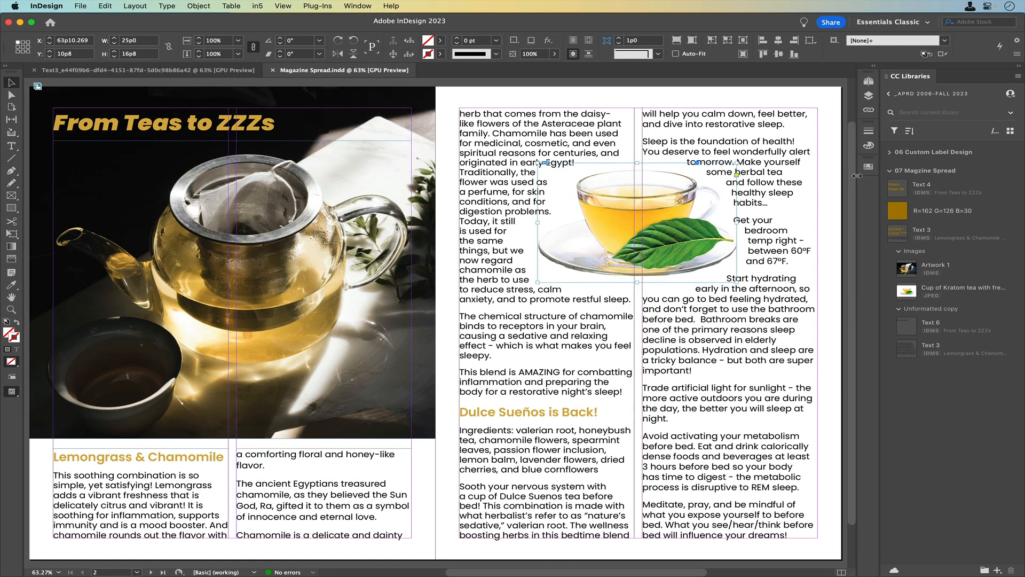
{"action": "left_click_drag", "start_coordinate": [857, 175], "coordinate": [879, 183]}
Step: Start a new print document with the Letter preset, 51p0 by 66p0
{"action": "left_click", "coordinate": [83, 6]}
{"action": "mouse_move", "coordinate": [81, 23]}
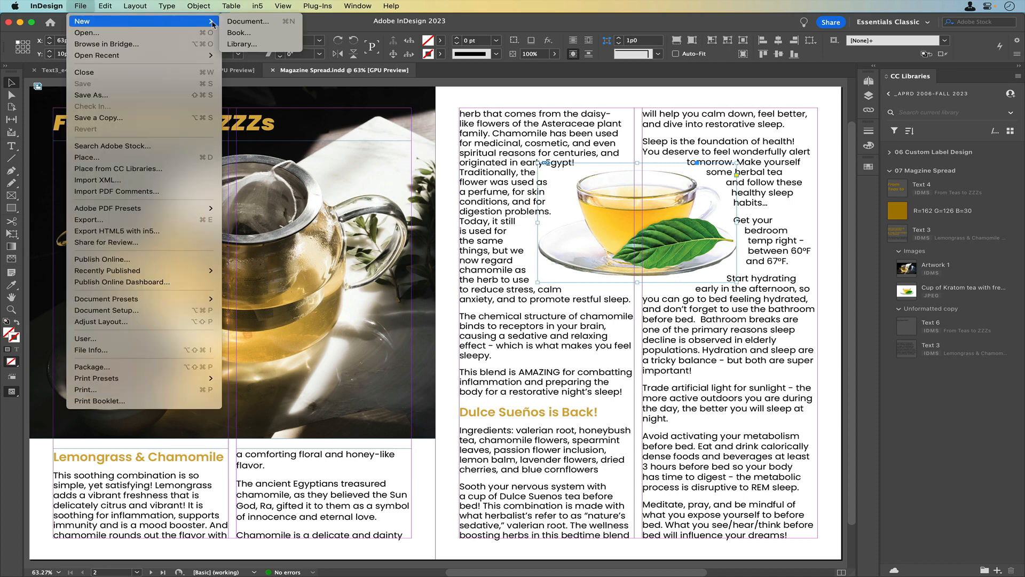
{"action": "left_click", "coordinate": [234, 22]}
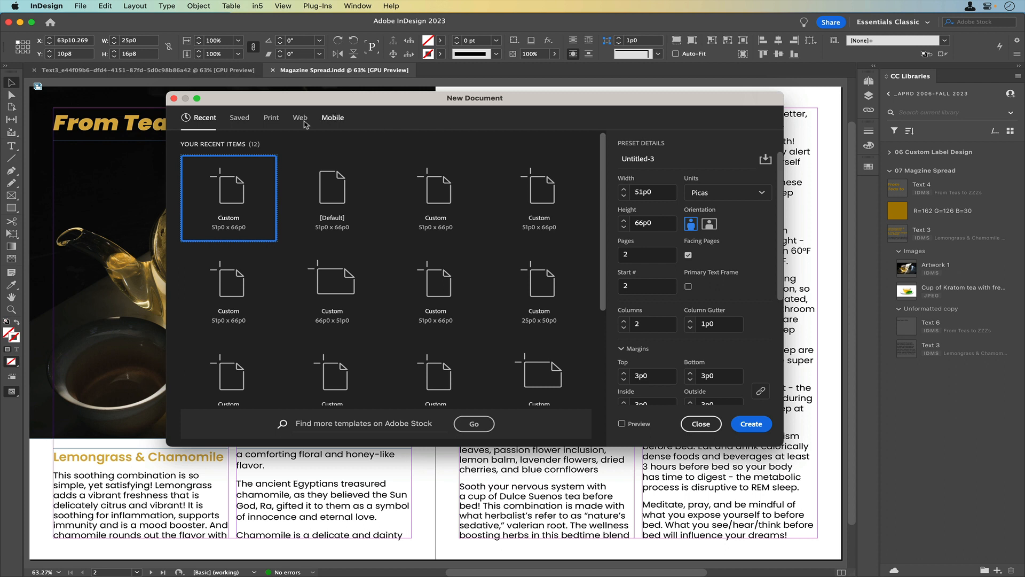
{"action": "left_click", "coordinate": [273, 119]}
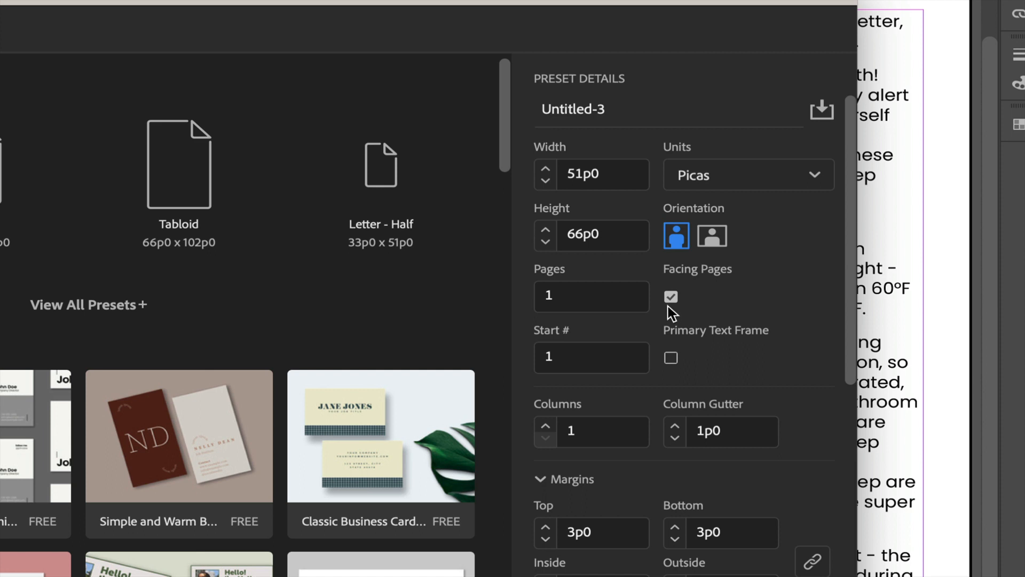
Step: Create the document with 2 facing pages, start page number 2 and 2 columns
{"action": "left_click_drag", "start_coordinate": [579, 295], "coordinate": [533, 295]}
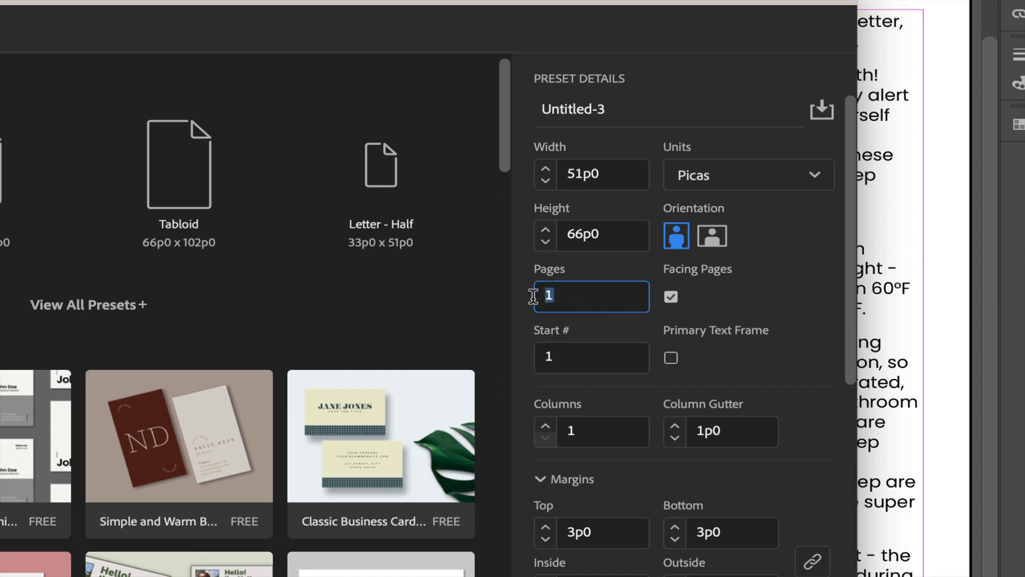
{"action": "type", "text": "2"}
{"action": "left_click_drag", "start_coordinate": [572, 355], "coordinate": [546, 357]}
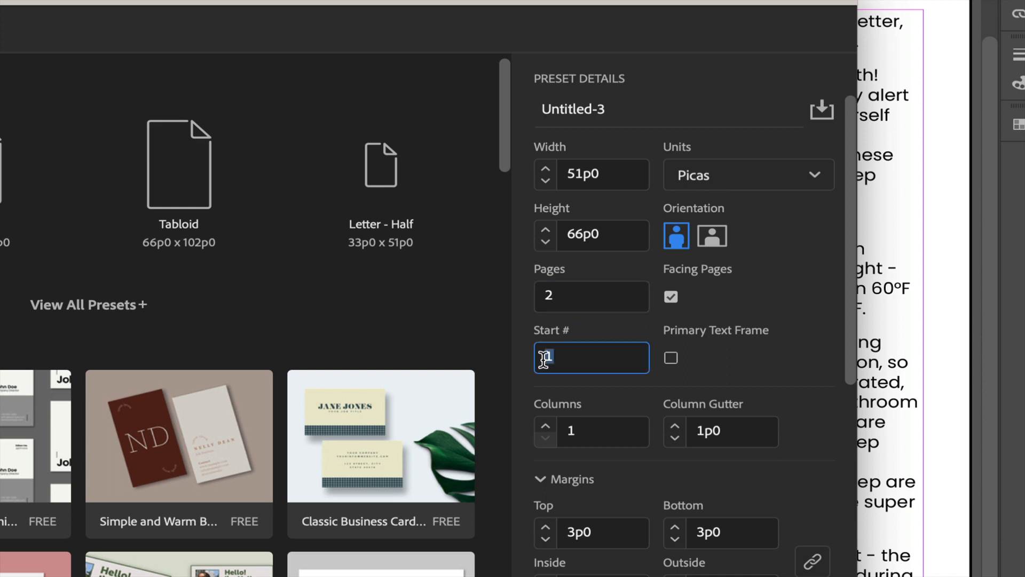
{"action": "type", "text": "2"}
{"action": "left_click", "coordinate": [551, 428]}
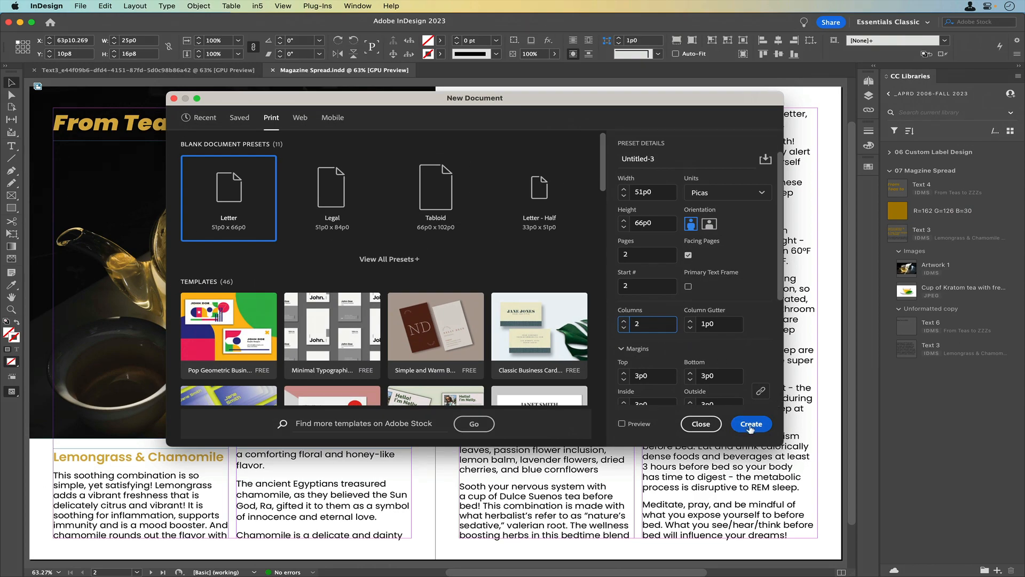
{"action": "left_click", "coordinate": [751, 424]}
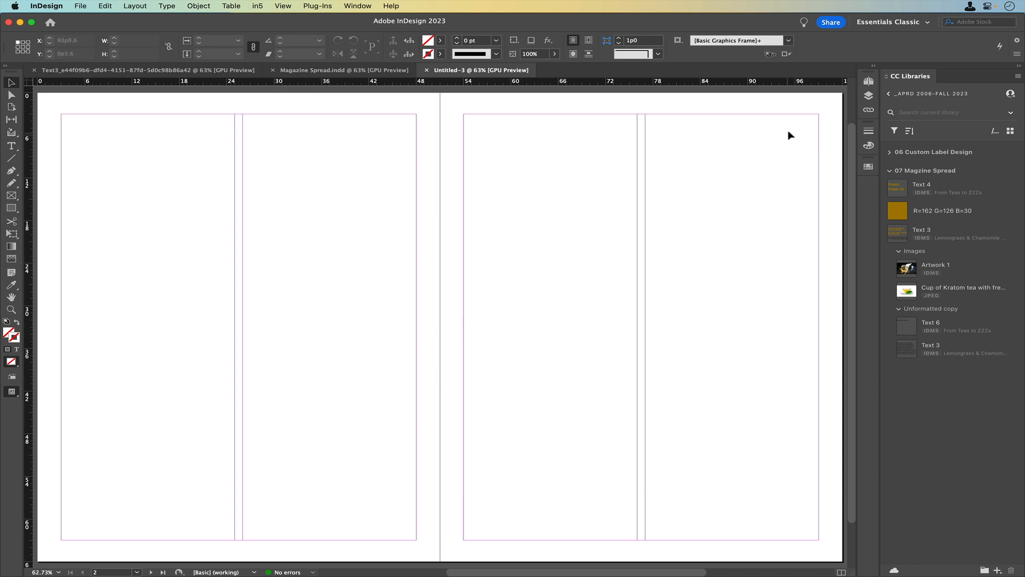
Step: Review the new document's page spread and its Document Setup values for pages, size and margins
{"action": "left_click", "coordinate": [869, 82]}
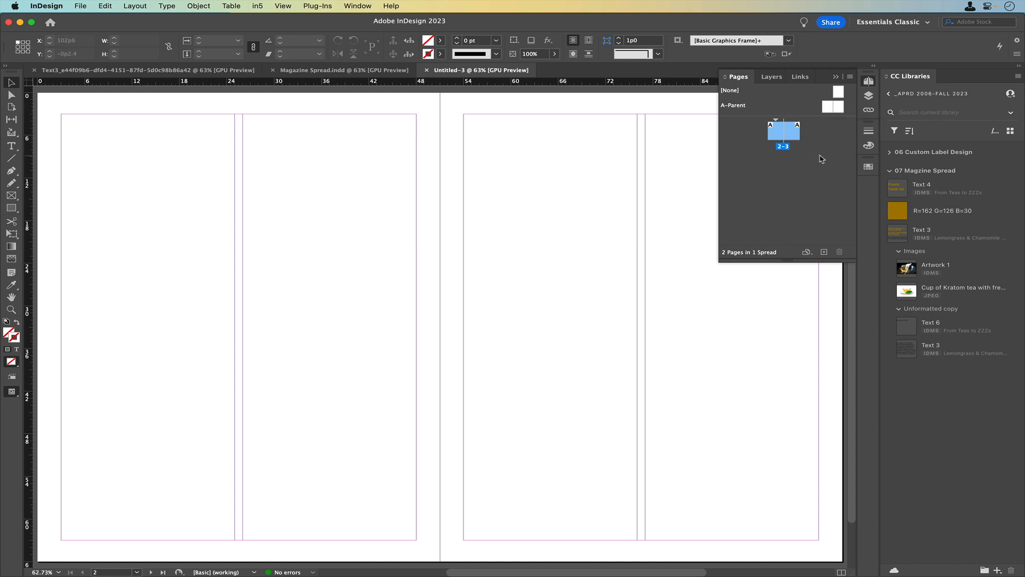
{"action": "left_click", "coordinate": [836, 77]}
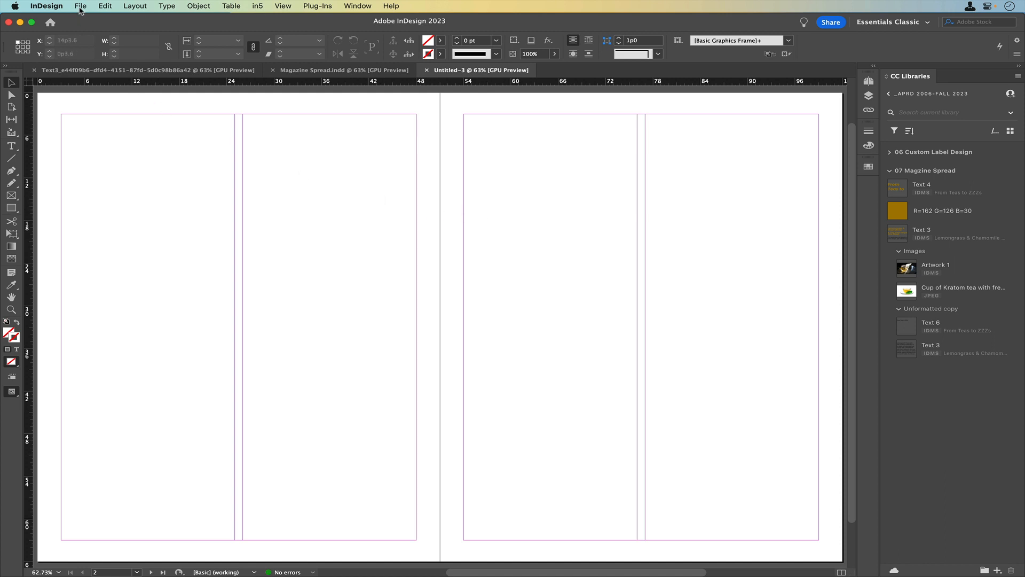
{"action": "left_click", "coordinate": [80, 7]}
{"action": "left_click", "coordinate": [119, 311]}
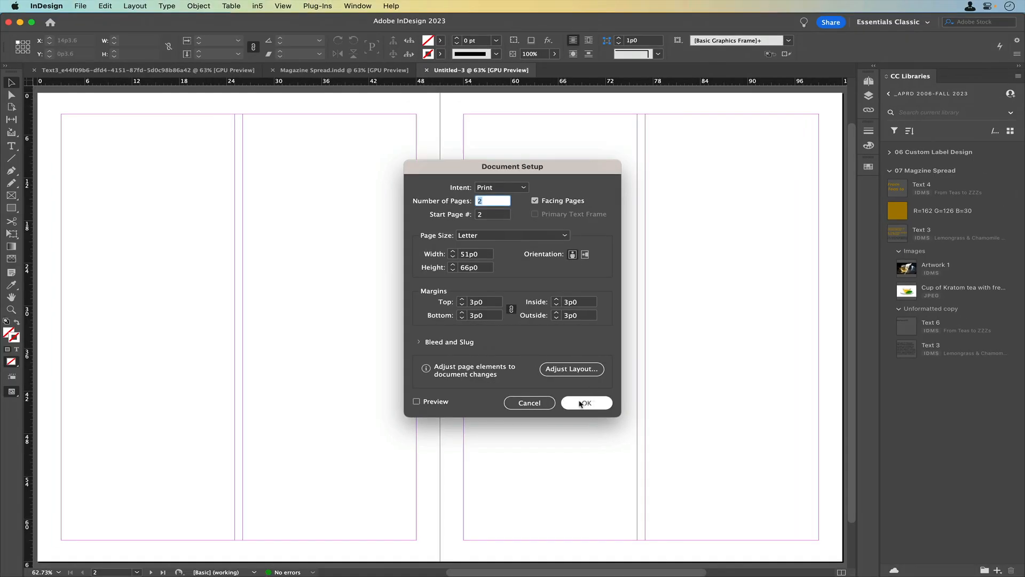
{"action": "left_click", "coordinate": [667, 560]}
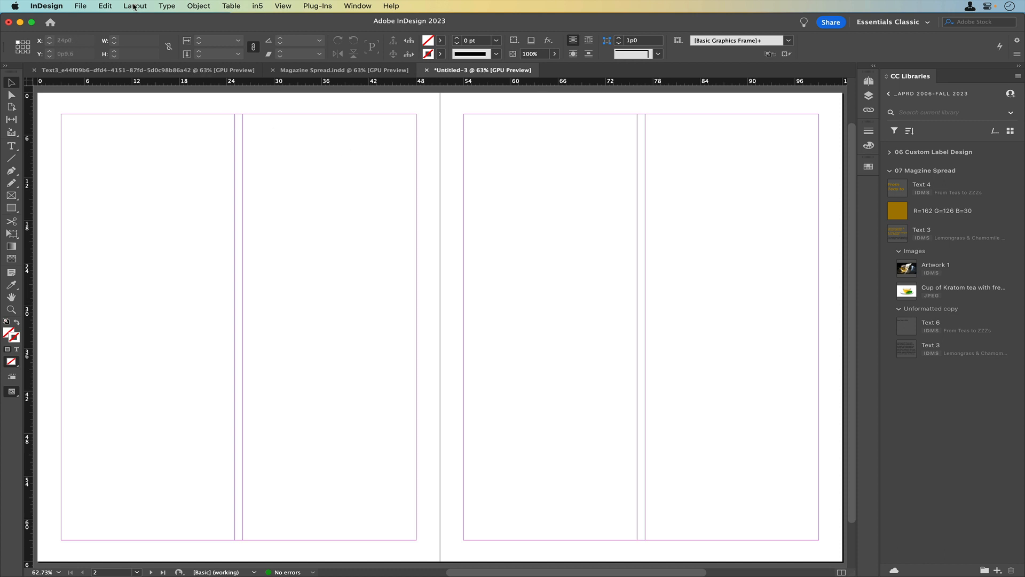
Step: Review the Margins and Columns settings of the new spread and accept them without edits
{"action": "left_click", "coordinate": [133, 6]}
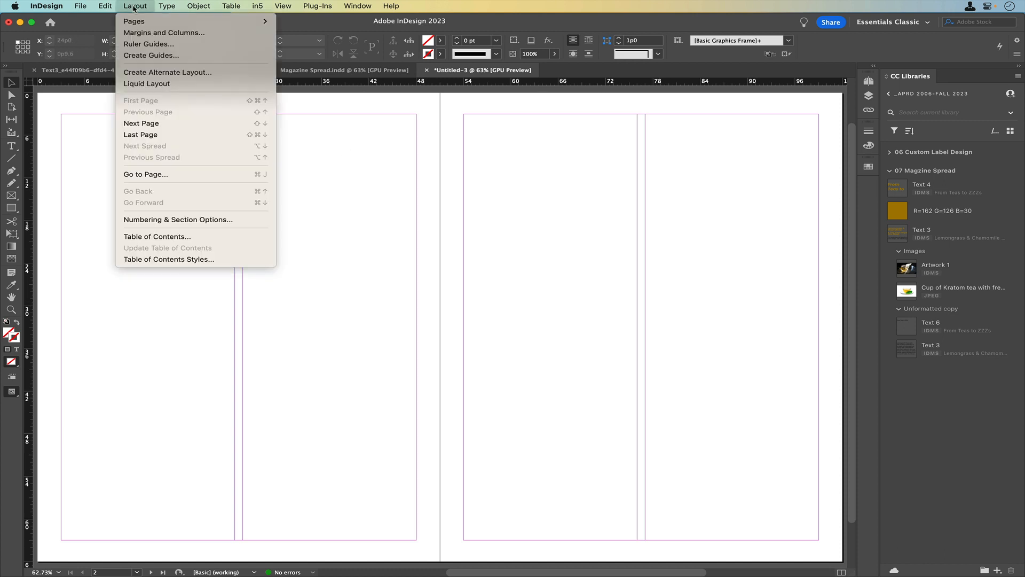
{"action": "left_click", "coordinate": [221, 36]}
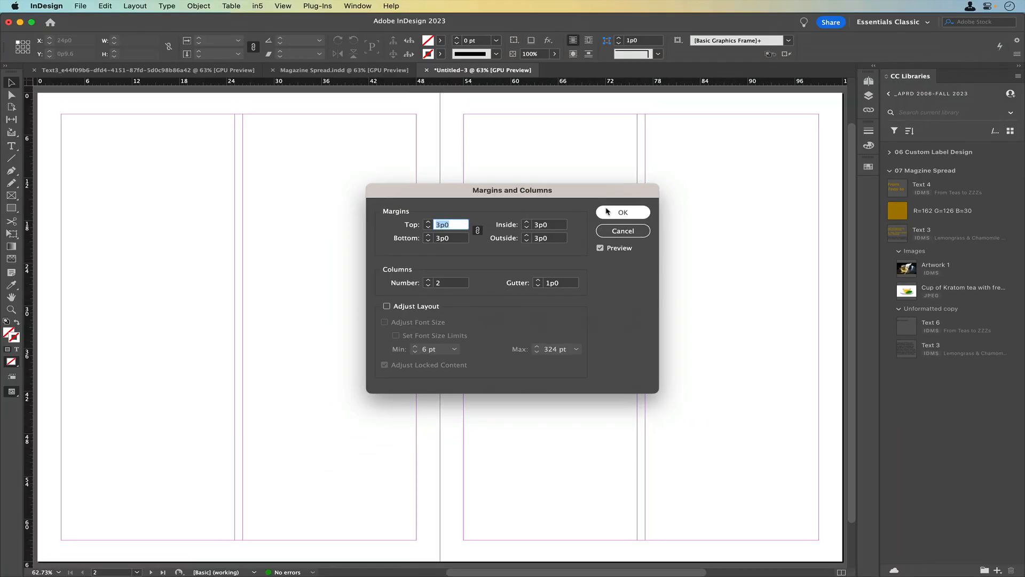
{"action": "left_click", "coordinate": [763, 129]}
{"action": "scroll", "coordinate": [604, 214], "scroll_direction": "down", "scroll_amount": 1}
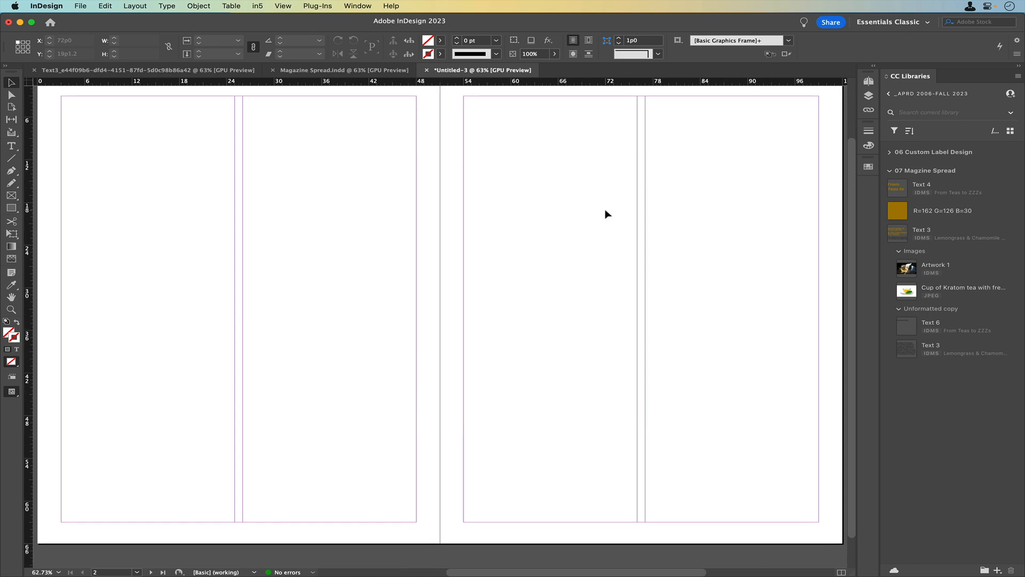
{"action": "scroll", "coordinate": [606, 213], "scroll_direction": "up", "scroll_amount": 1}
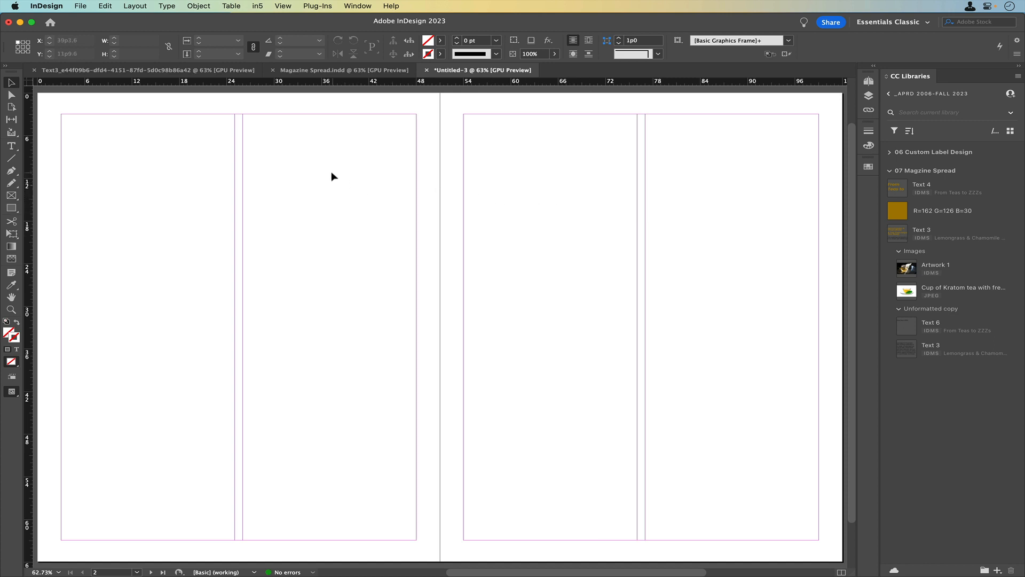
Step: Place AdobeStock_245493854.jpeg at full size from the spread's upper-left corner
{"action": "left_click", "coordinate": [80, 6]}
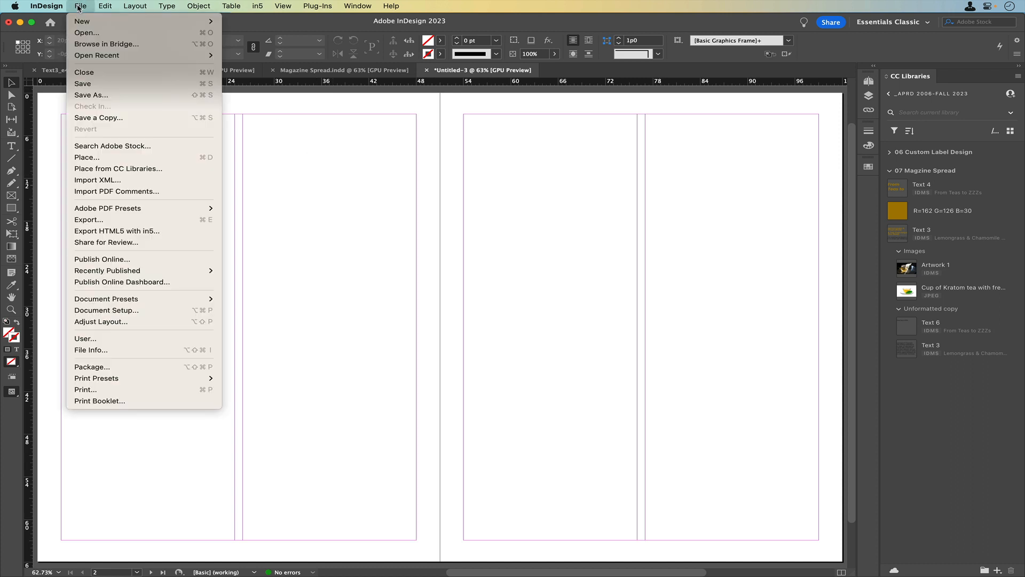
{"action": "left_click", "coordinate": [103, 158]}
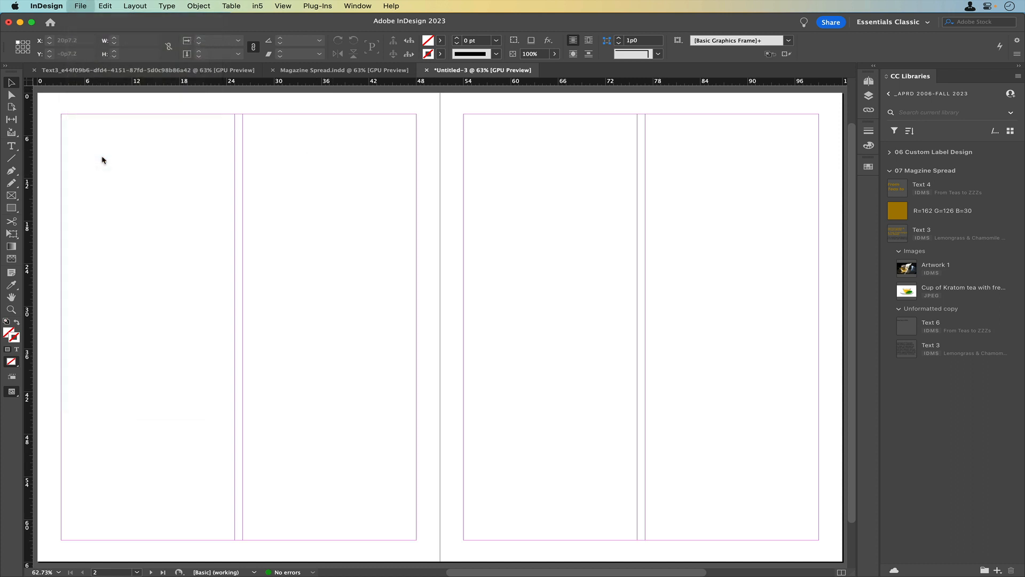
{"action": "left_click", "coordinate": [377, 176]}
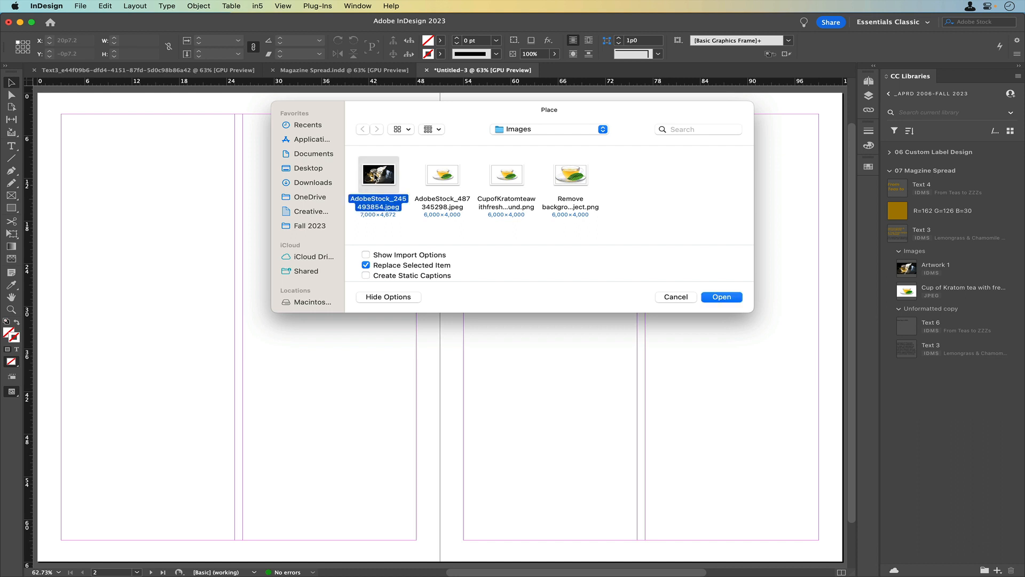
{"action": "left_click", "coordinate": [722, 296]}
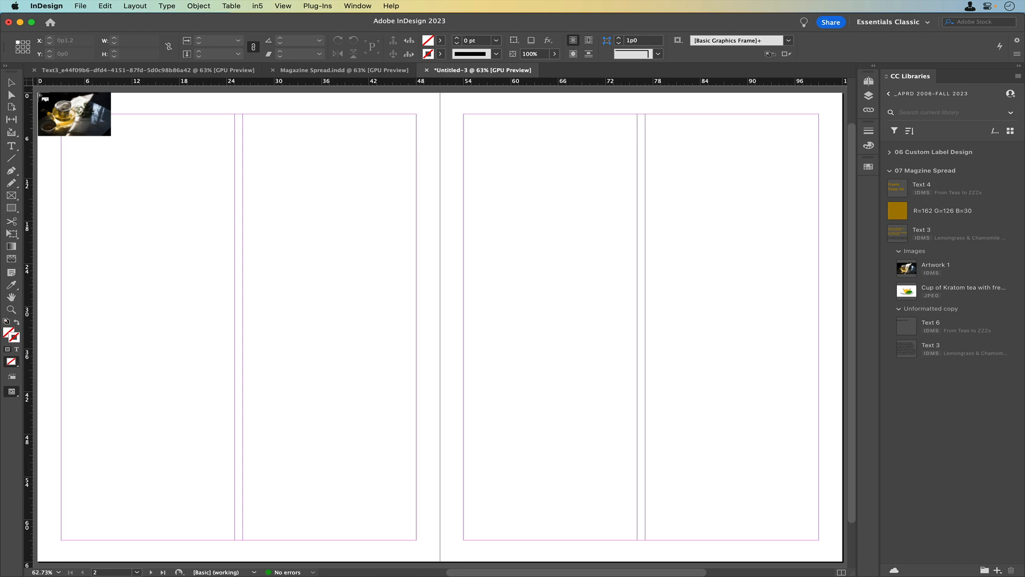
{"action": "left_click", "coordinate": [38, 94]}
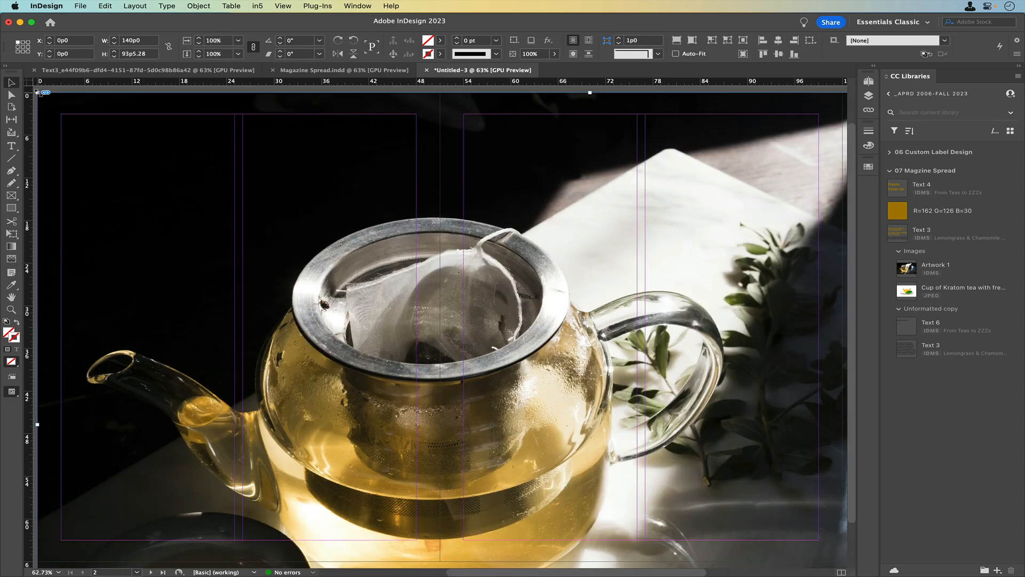
Step: Try cropping the teapot image's frame to 126p0 wide from its lower-right corner, and undo the crop
{"action": "key", "text": "super+minus"}
{"action": "key", "text": "super+minus"}
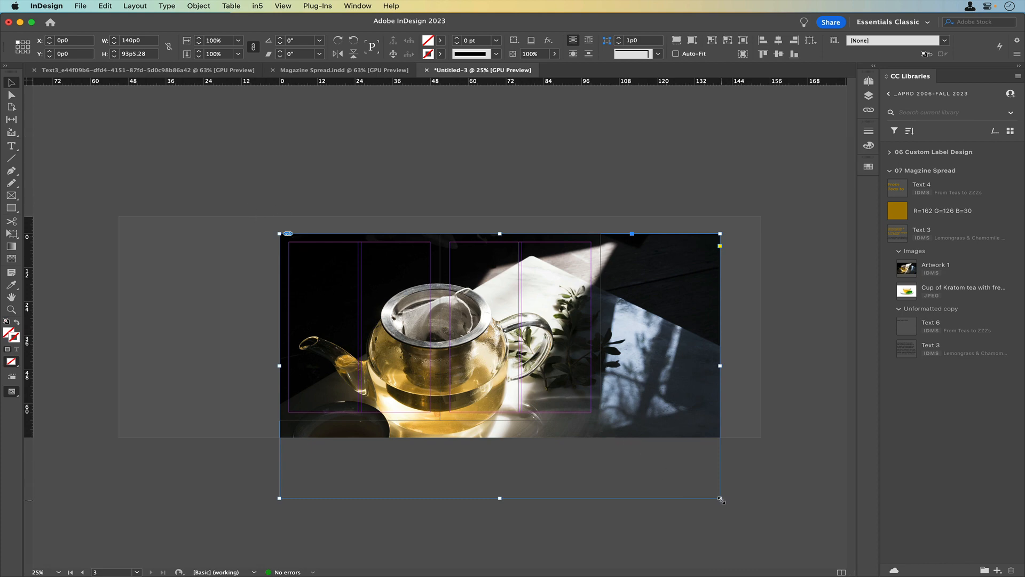
{"action": "left_click_drag", "start_coordinate": [720, 499], "coordinate": [676, 462]}
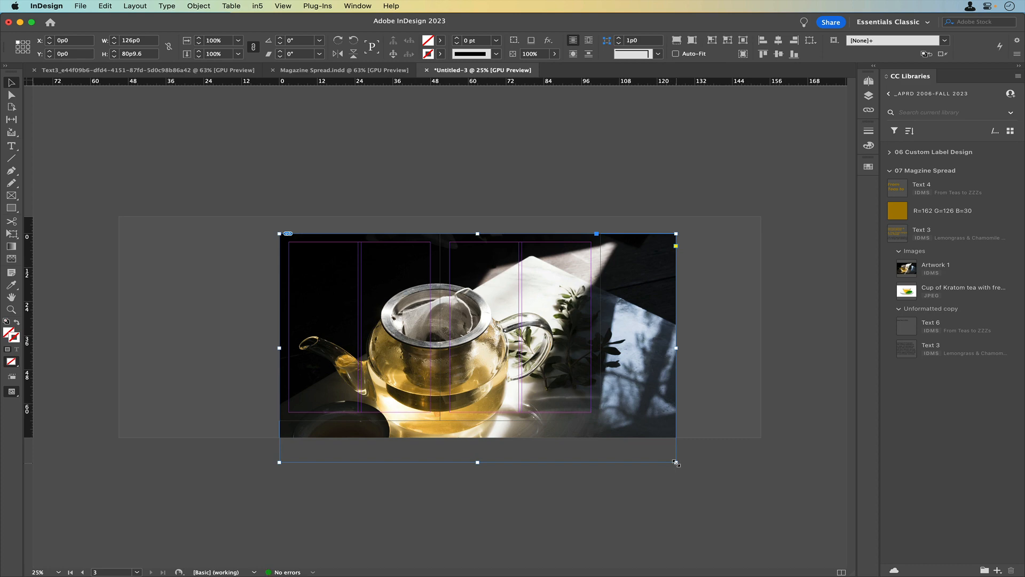
{"action": "key", "text": "super+z"}
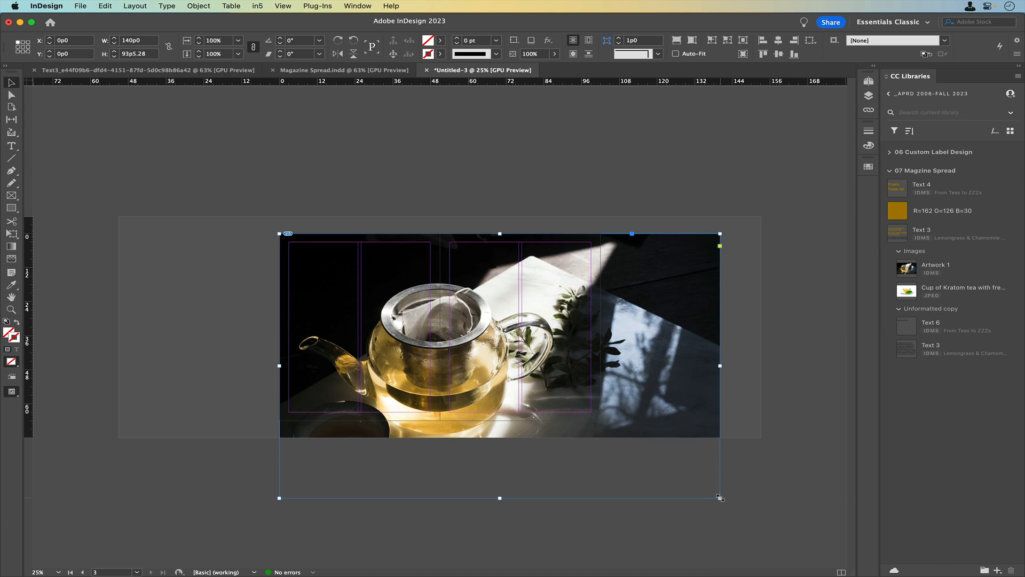
Step: Scale the teapot image down proportionally to about 75 picas wide and delete it from the spread
{"action": "left_click_drag", "start_coordinate": [720, 498], "coordinate": [669, 467]}
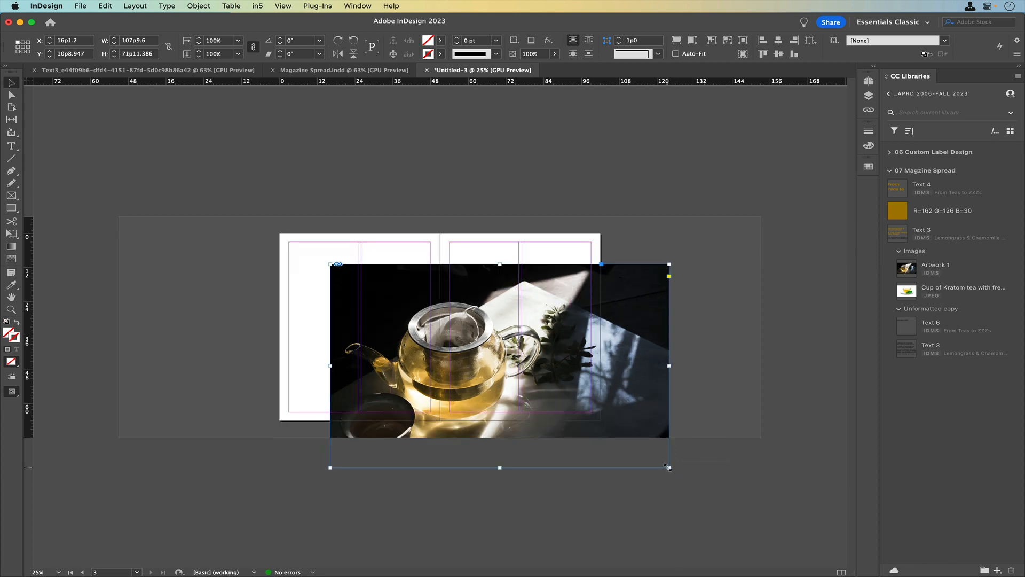
{"action": "left_click_drag", "start_coordinate": [667, 467], "coordinate": [565, 395]}
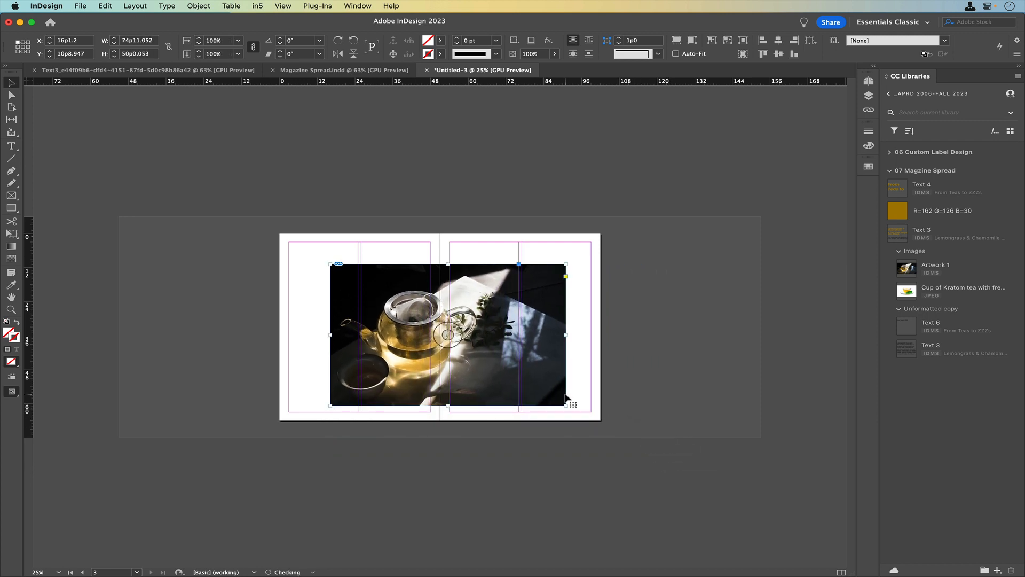
{"action": "key", "text": "BackSpace"}
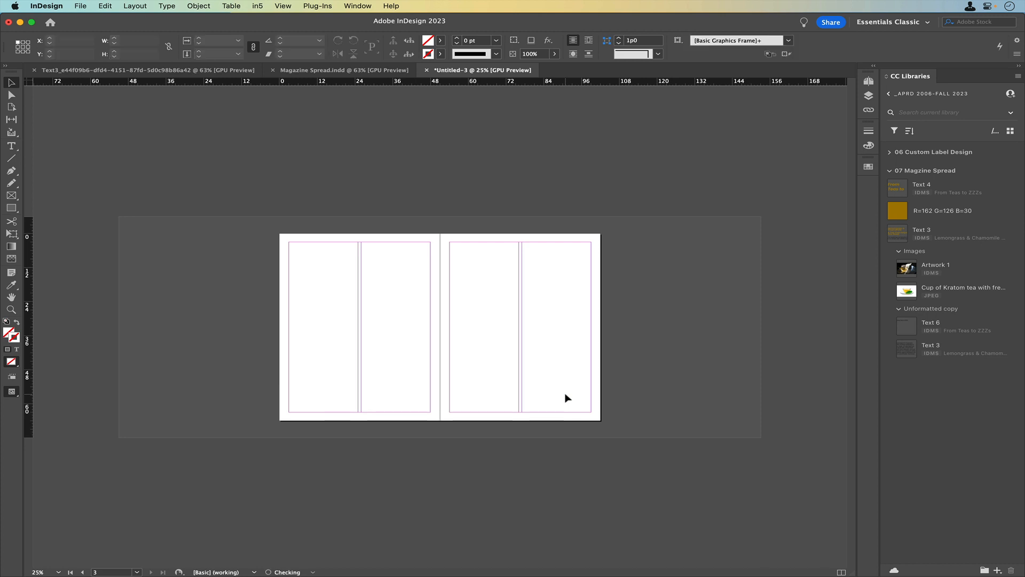
Step: Place AdobeStock_245493854.jpeg from the spread's upper-left corner at 76p0 wide, reaching the end of the facing page's first column
{"action": "scroll", "coordinate": [568, 397], "scroll_direction": "up", "scroll_amount": 3}
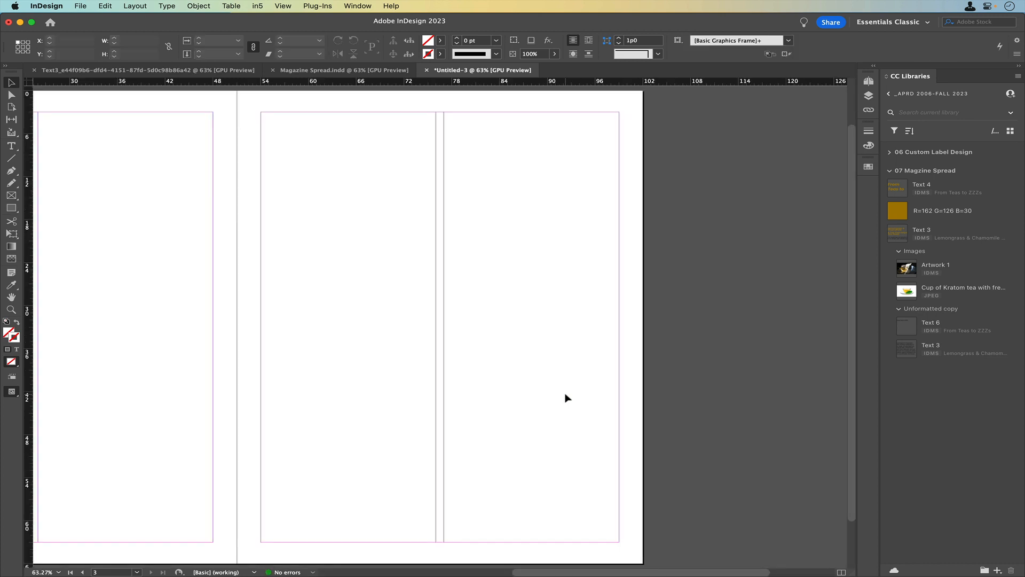
{"action": "key", "text": "super+alt+0"}
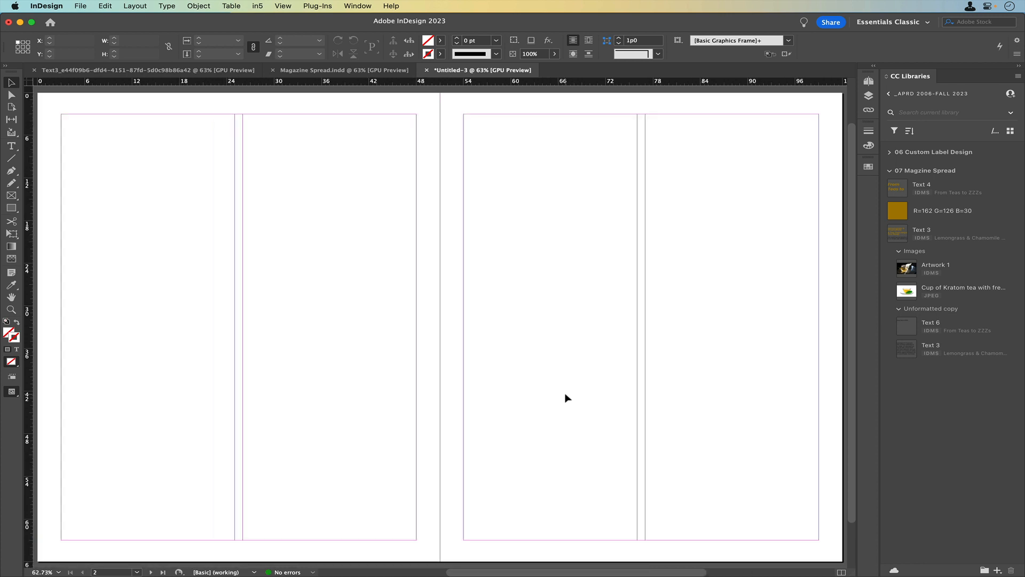
{"action": "left_click", "coordinate": [80, 6]}
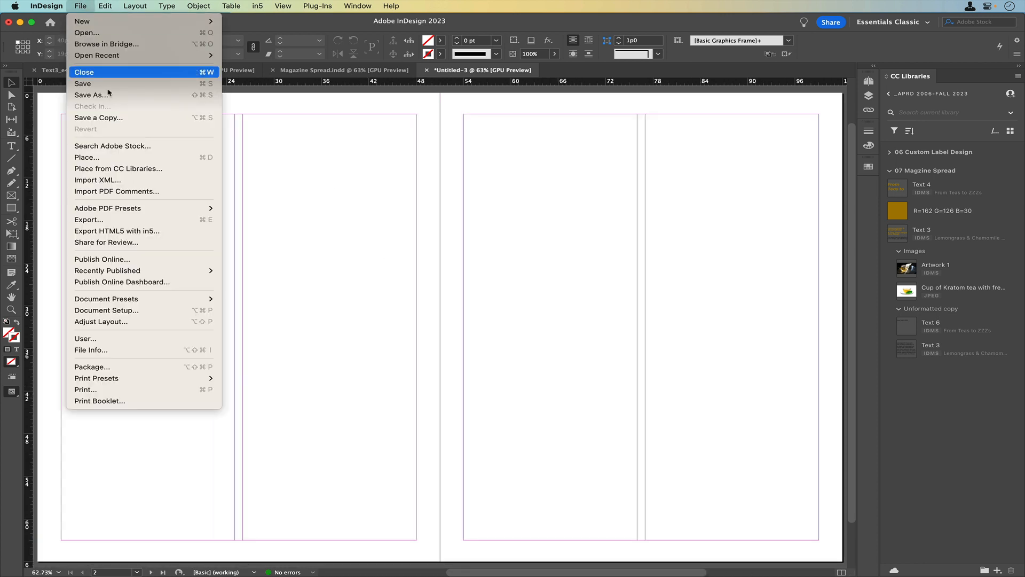
{"action": "left_click", "coordinate": [122, 161]}
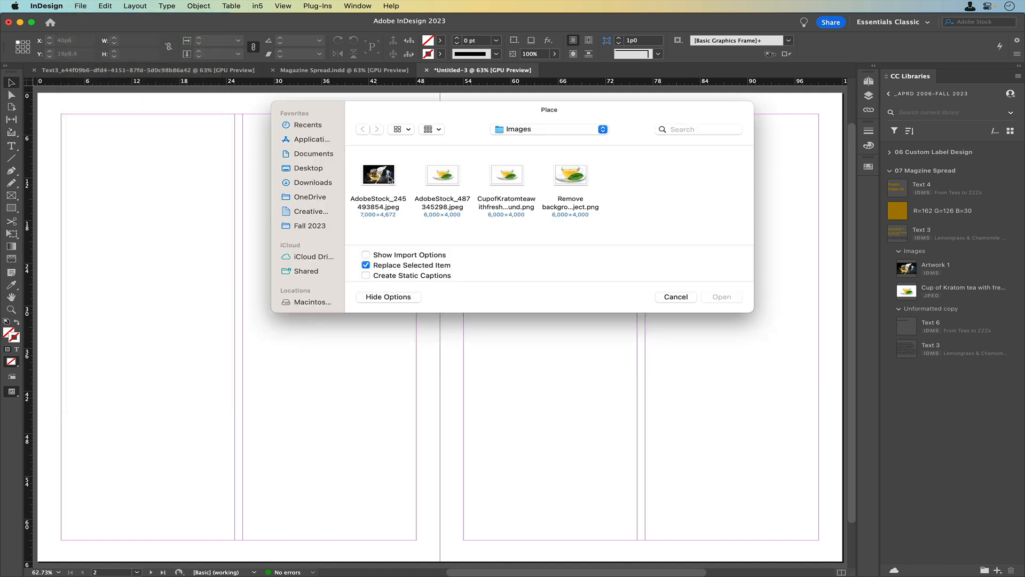
{"action": "left_click", "coordinate": [387, 176]}
{"action": "left_click", "coordinate": [722, 297]}
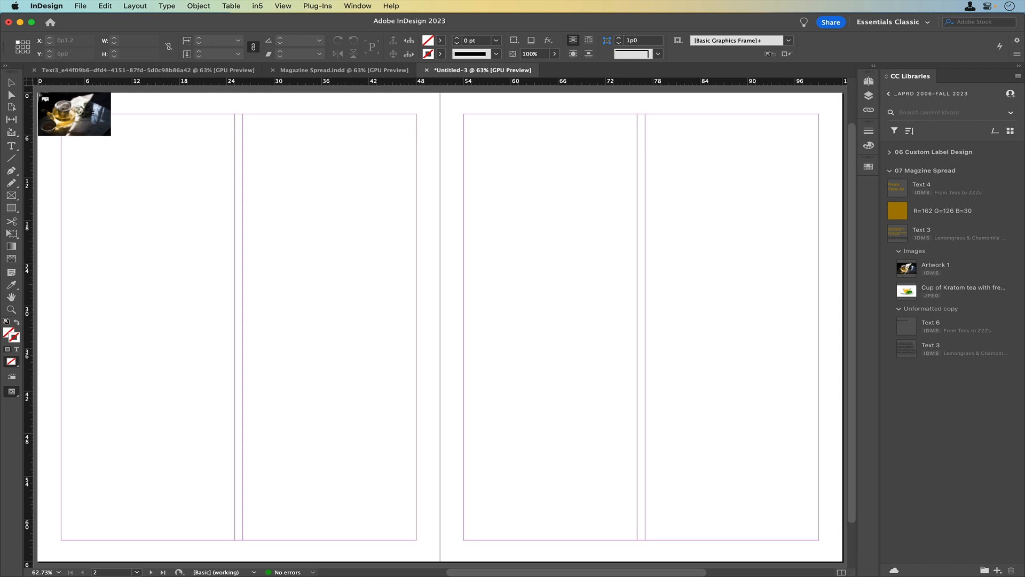
{"action": "left_click_drag", "start_coordinate": [39, 94], "coordinate": [636, 446]}
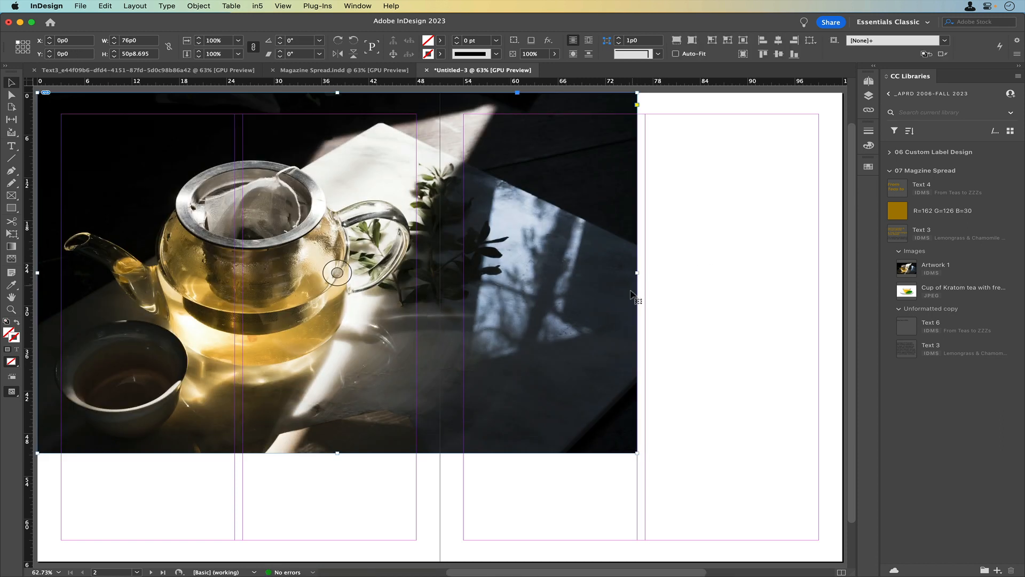
Step: Compare the placed teapot image's content with its frame by selecting each in turn
{"action": "scroll", "coordinate": [550, 320], "scroll_direction": "left", "scroll_amount": 3}
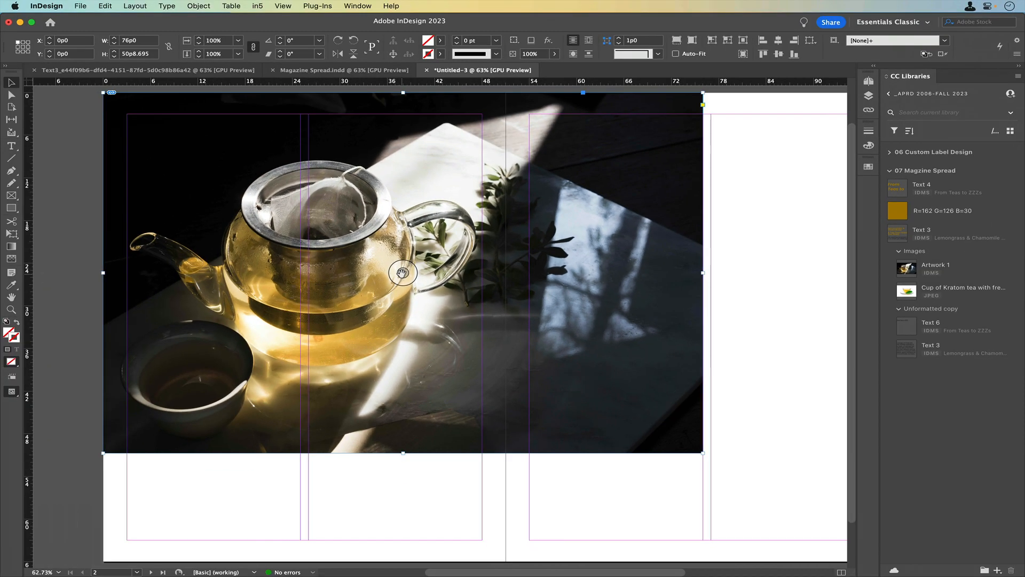
{"action": "left_click", "coordinate": [402, 273]}
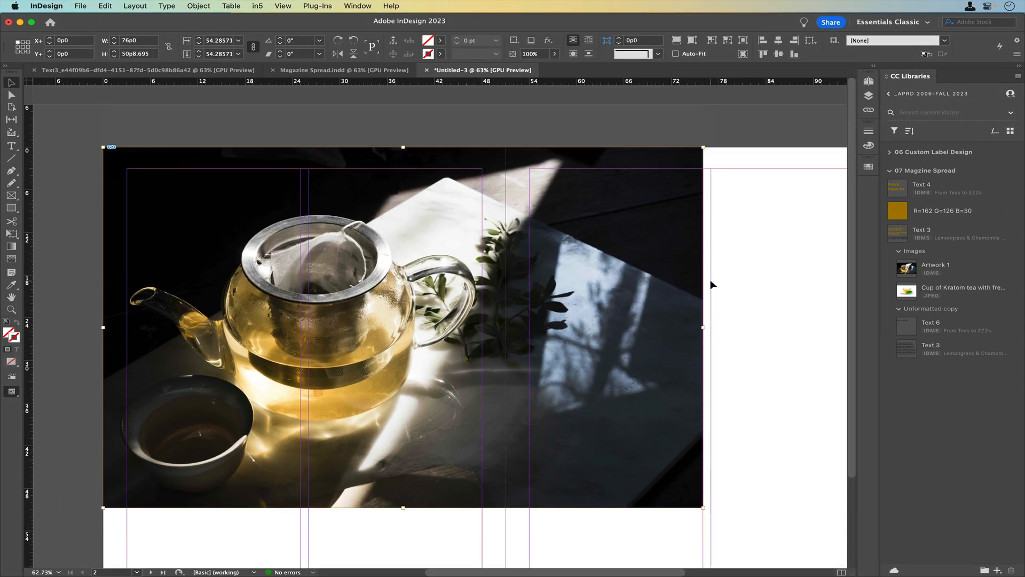
{"action": "scroll", "coordinate": [710, 285], "scroll_direction": "down", "scroll_amount": 3}
{"action": "left_click", "coordinate": [736, 269]}
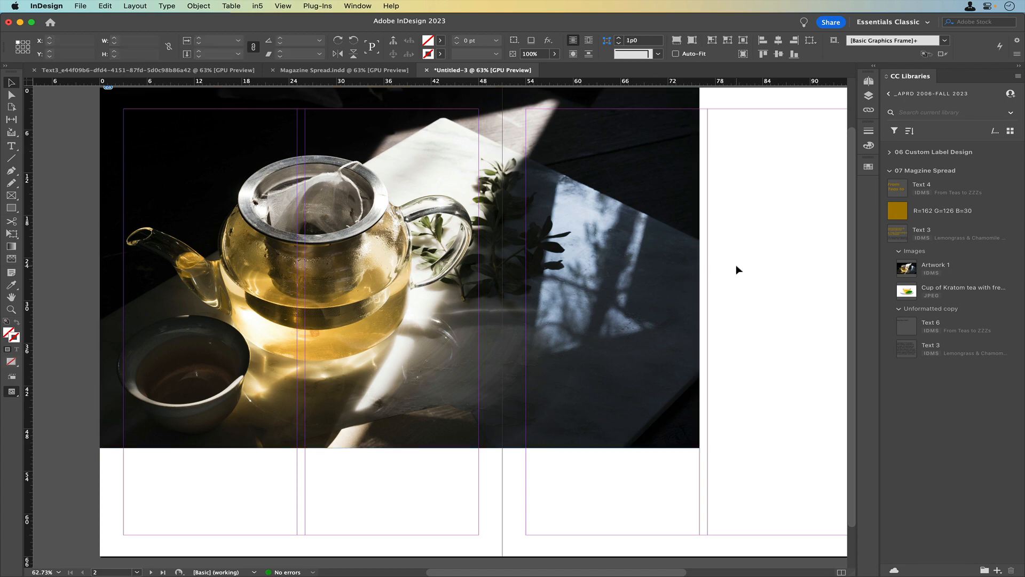
{"action": "left_click", "coordinate": [671, 271]}
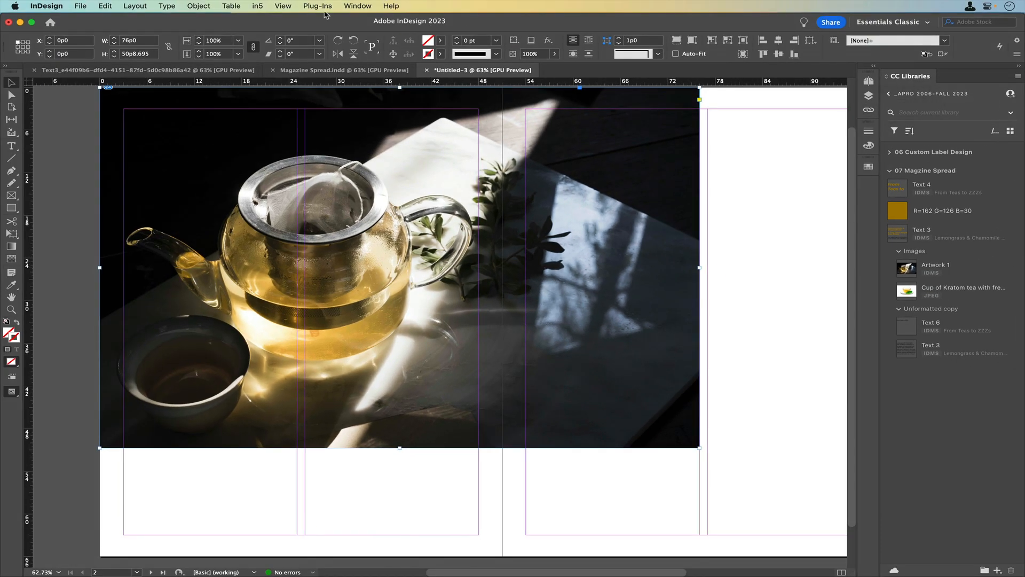
Step: Display the Properties panel and compare its settings with nothing, the image frame and the image content selected
{"action": "left_click", "coordinate": [357, 7]}
{"action": "left_click", "coordinate": [388, 243]}
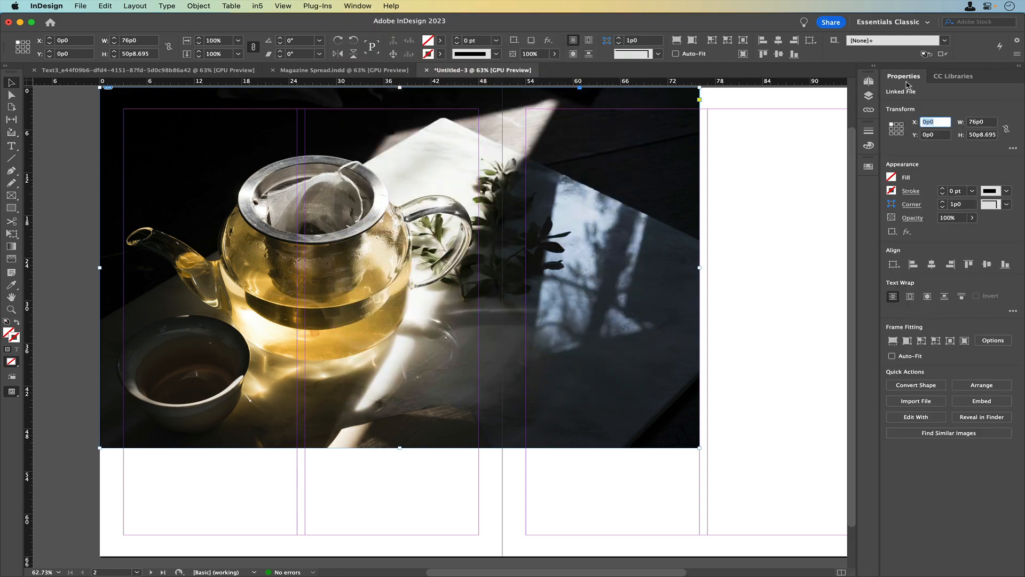
{"action": "left_click", "coordinate": [787, 182]}
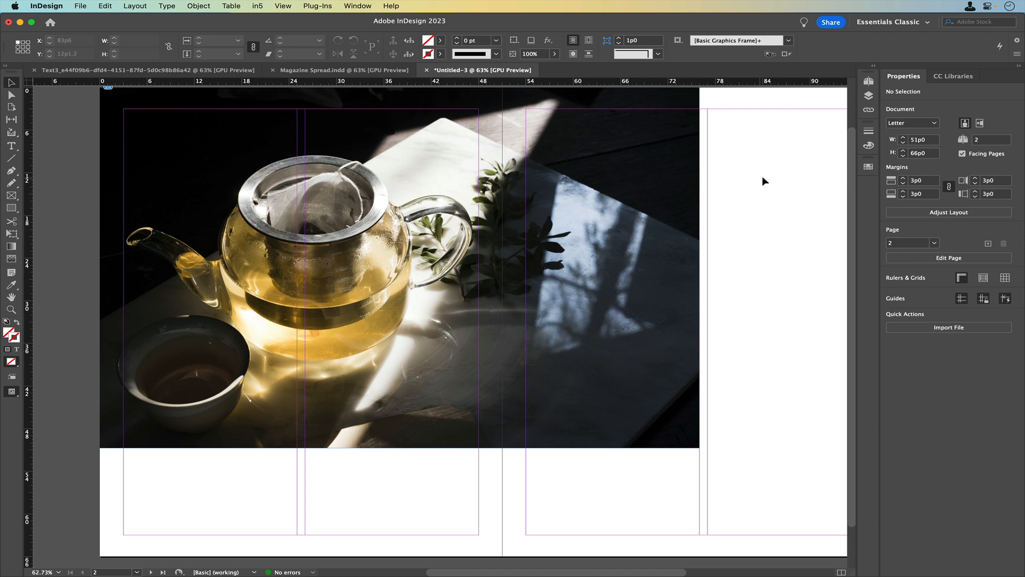
{"action": "left_click", "coordinate": [679, 181]}
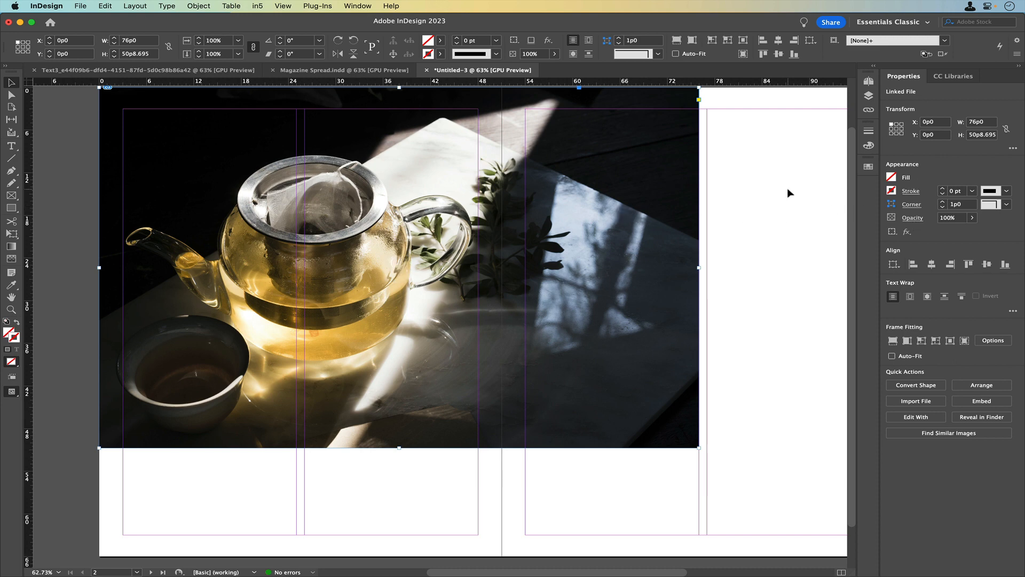
{"action": "left_click", "coordinate": [400, 266]}
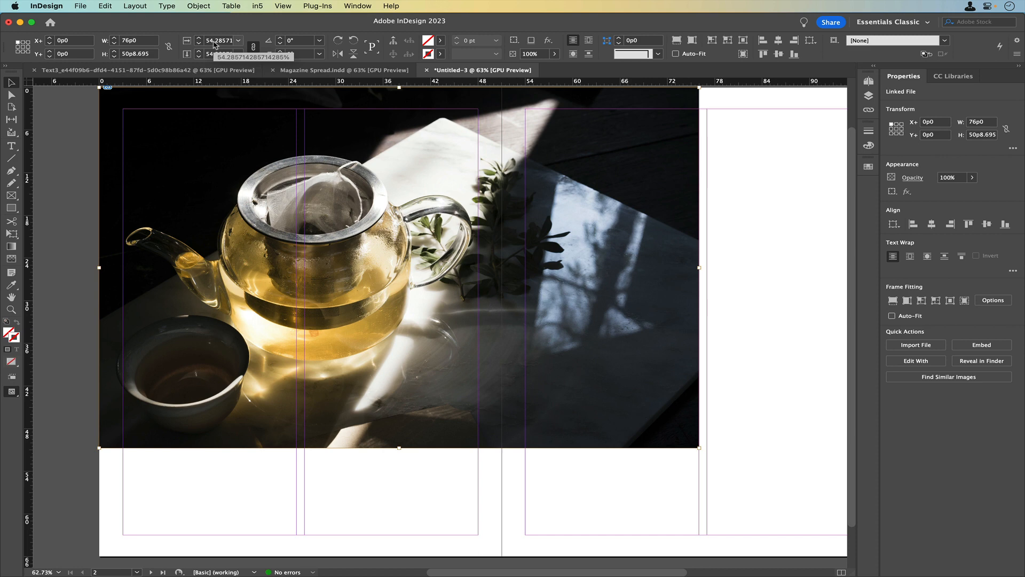
{"action": "left_click", "coordinate": [721, 146]}
{"action": "left_click", "coordinate": [671, 199]}
Step: Crop the image frame's right side to the spread's centre fold, making the frame 51p0 wide
{"action": "scroll", "coordinate": [672, 202], "scroll_direction": "right", "scroll_amount": 1}
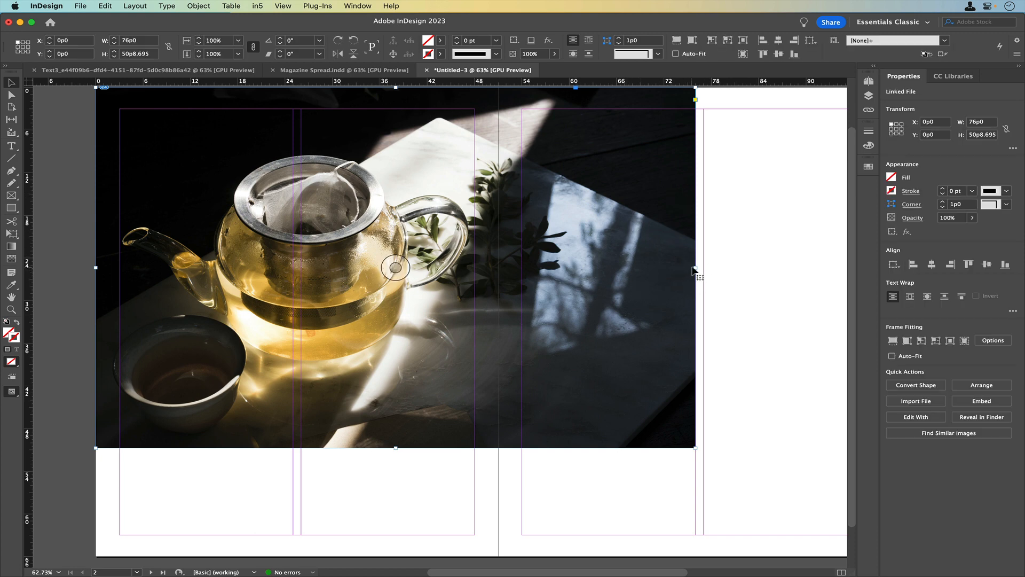
{"action": "left_click_drag", "start_coordinate": [694, 267], "coordinate": [497, 269]}
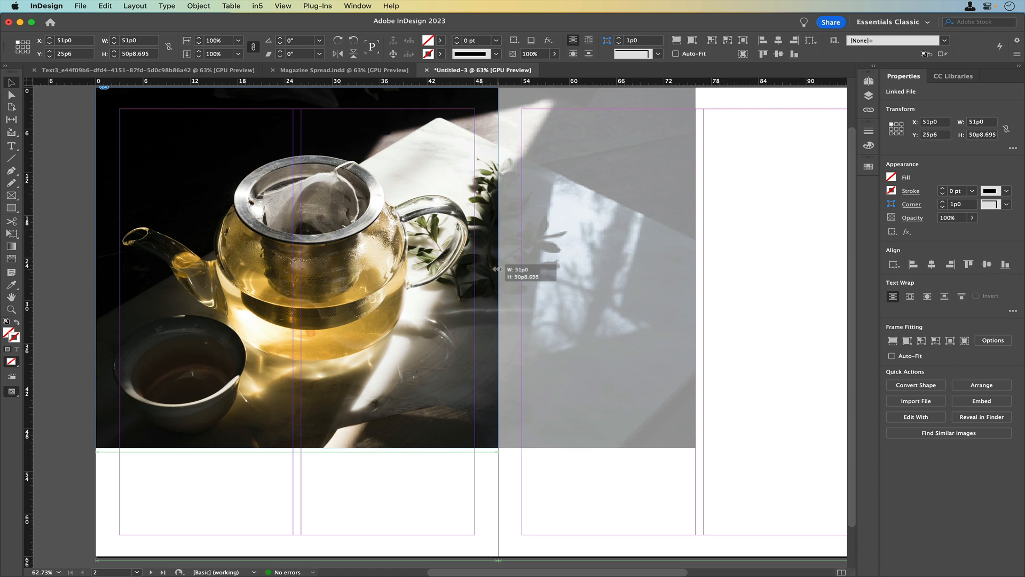
{"action": "left_click_drag", "start_coordinate": [497, 269], "coordinate": [497, 269]}
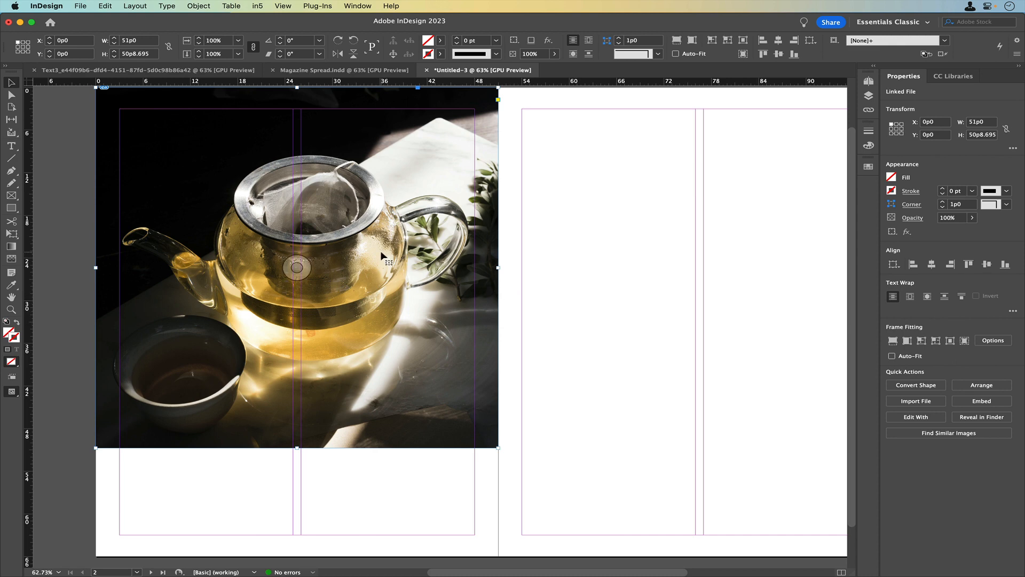
Step: Examine how far the full image content extends beyond the cropped frame, and reselect the frame
{"action": "left_click", "coordinate": [551, 424], "text": "shift"}
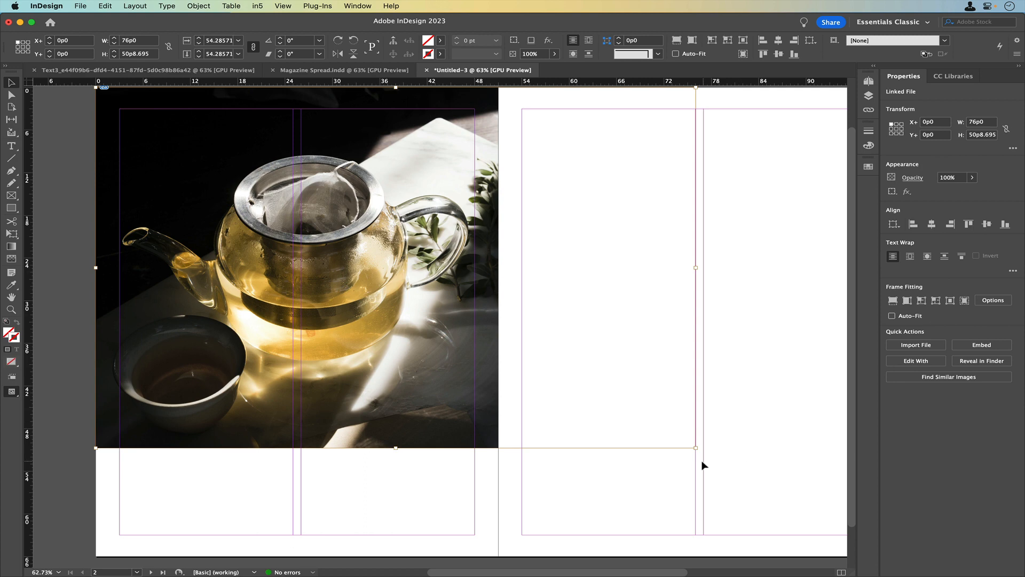
{"action": "left_click", "coordinate": [587, 464]}
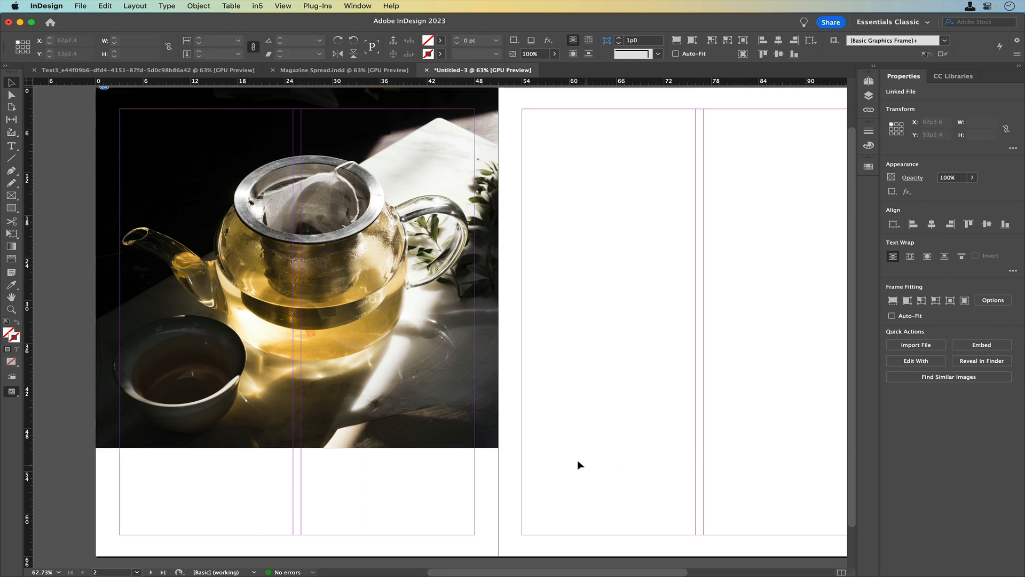
{"action": "left_click", "coordinate": [264, 327]}
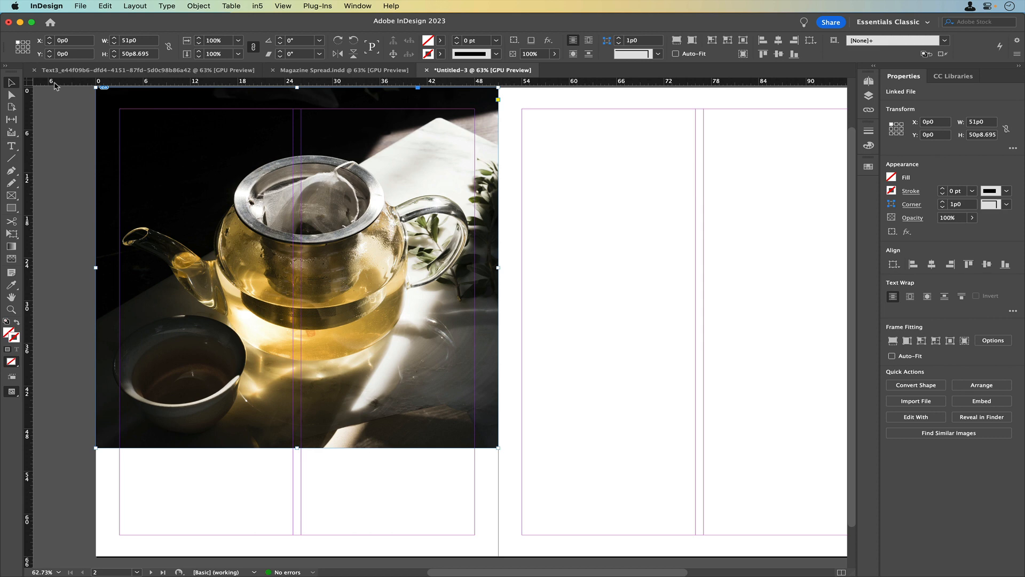
Step: Set the teapot image frame's height to 49p1.2
{"action": "left_click", "coordinate": [281, 7]}
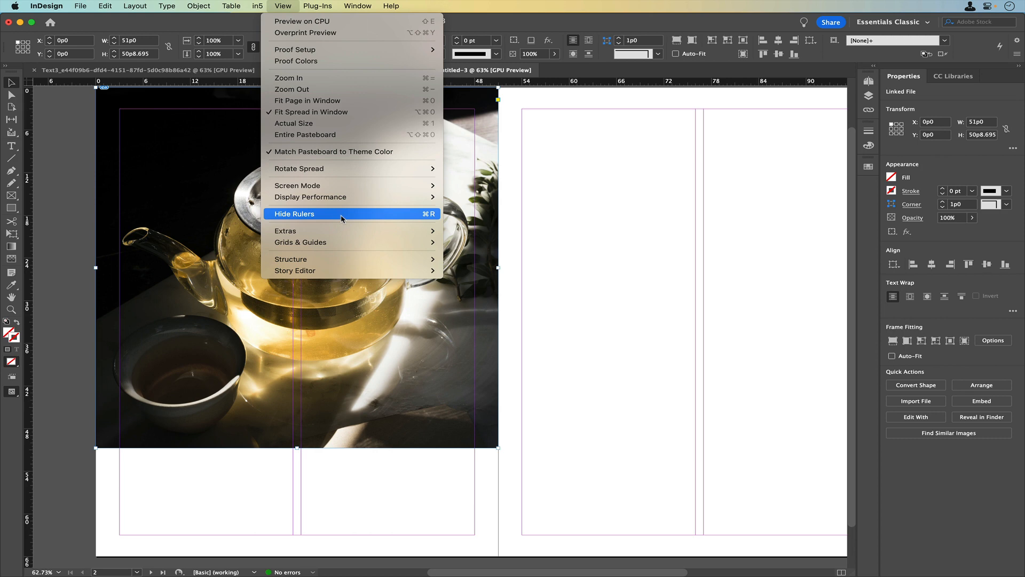
{"action": "left_click", "coordinate": [288, 4]}
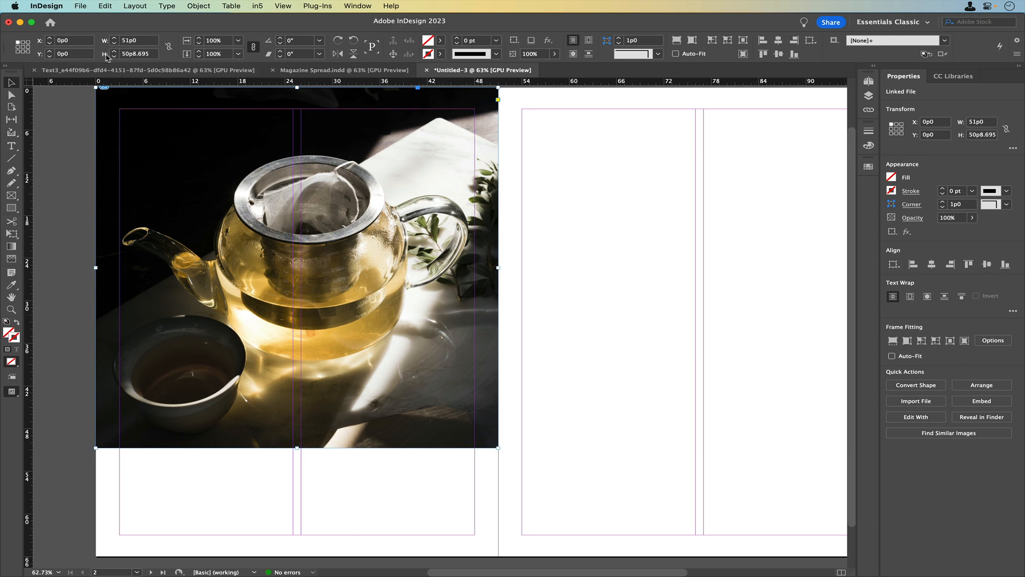
{"action": "left_click", "coordinate": [129, 54]}
{"action": "left_click_drag", "start_coordinate": [151, 54], "coordinate": [115, 54]}
{"action": "type", "text": "49p1.2"}
{"action": "key", "text": "Return"}
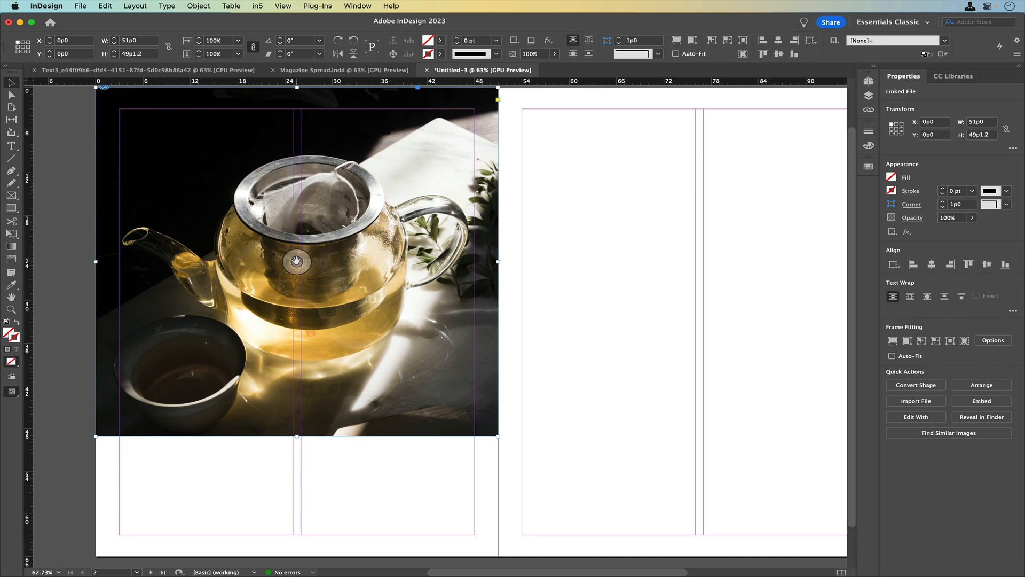
Step: Nudge the teapot image content slightly upward inside its frame and deselect it
{"action": "left_click", "coordinate": [296, 261]}
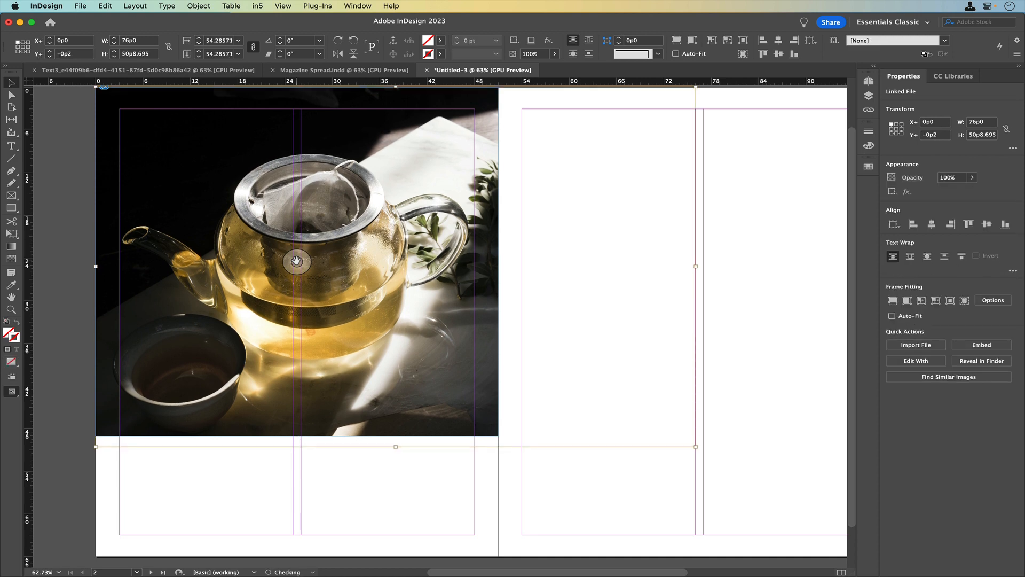
{"action": "key", "text": "Up"}
{"action": "key", "text": "Up"}
{"action": "key", "text": "Up"}
{"action": "key", "text": "Up"}
{"action": "key", "text": "Up"}
{"action": "key", "text": "Up"}
{"action": "key", "text": "Up"}
{"action": "key", "text": "Up"}
{"action": "key", "text": "Up"}
{"action": "key", "text": "Up"}
{"action": "key", "text": "Up"}
{"action": "key", "text": "Up"}
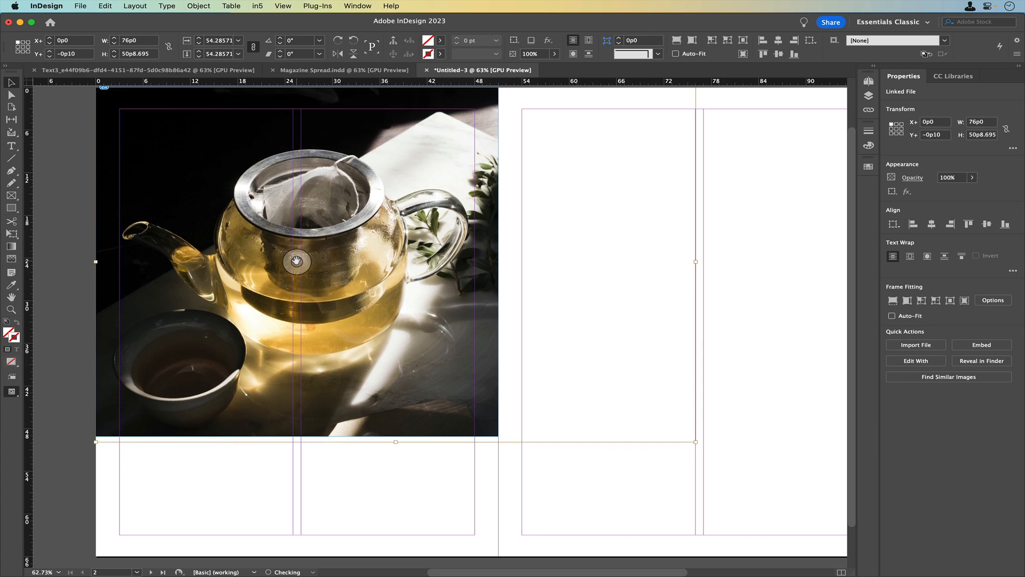
{"action": "left_click", "coordinate": [323, 495]}
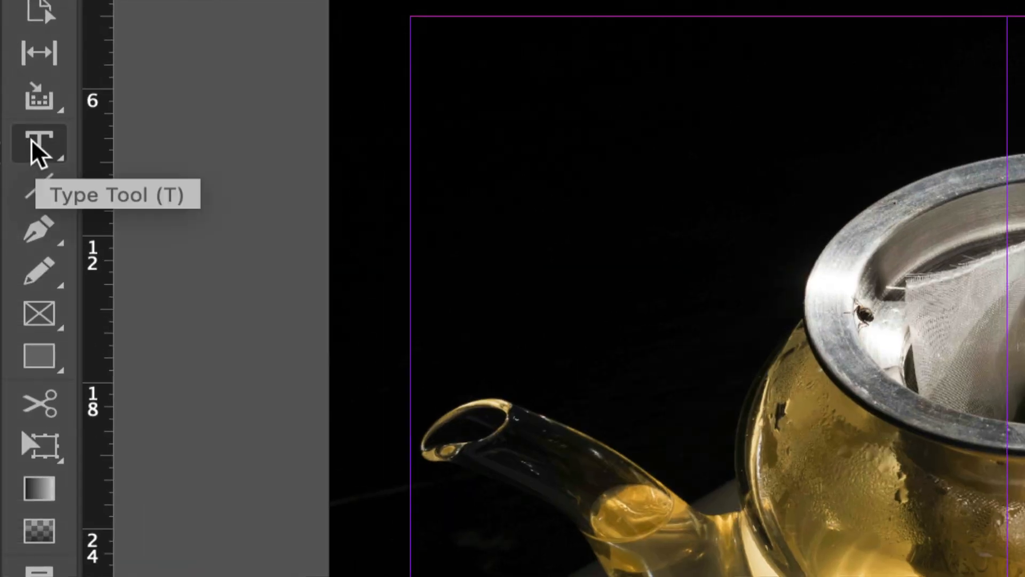
Step: Draw a text frame about 32p5 by 4p4 at the first page's top-left margin corner, enter "From Teas to ZZZs" and select the text
{"action": "left_click", "coordinate": [32, 148]}
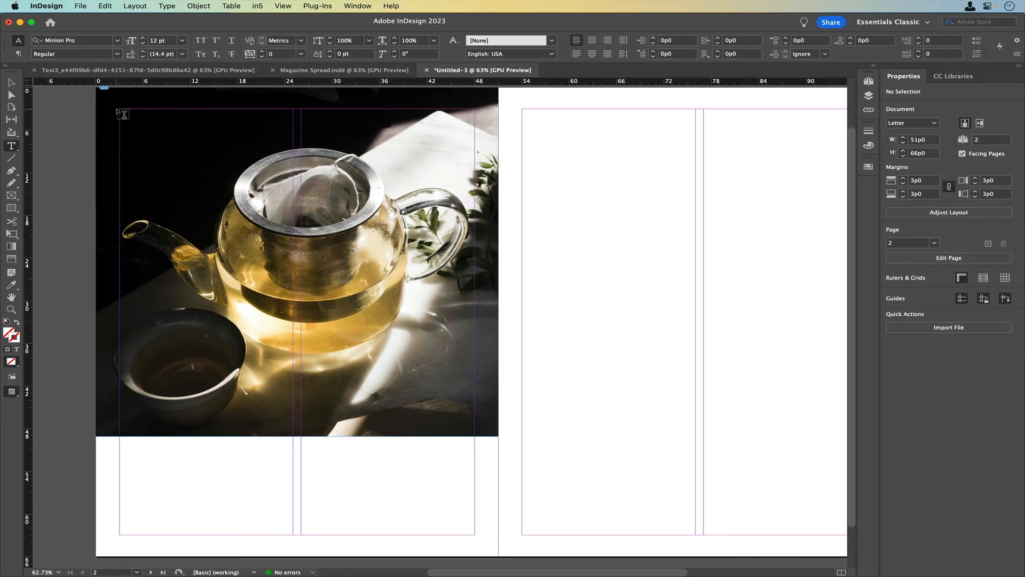
{"action": "left_click_drag", "start_coordinate": [127, 115], "coordinate": [376, 138]}
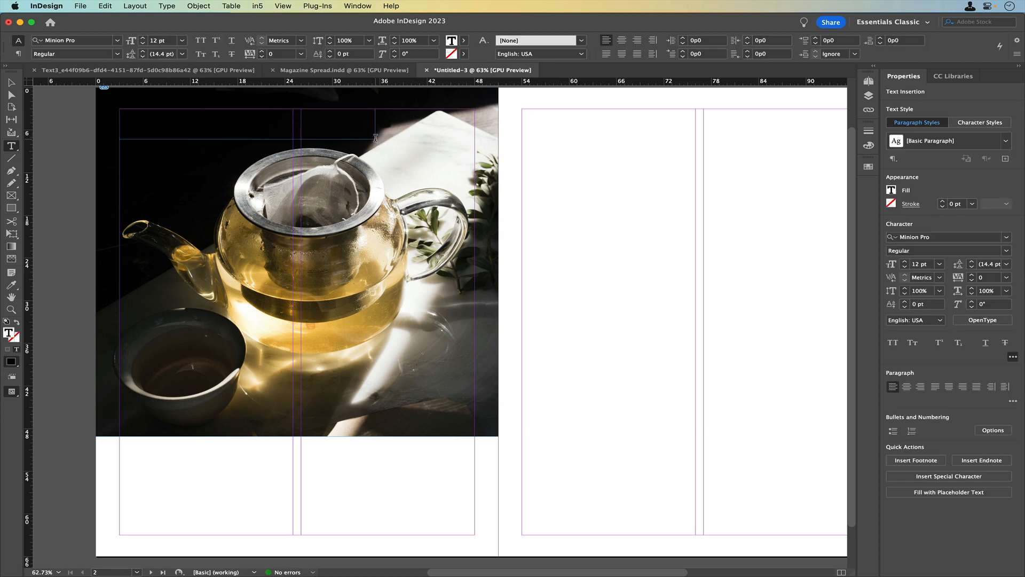
{"action": "type", "text": "Tea T e"}
{"action": "key", "text": "super+a"}
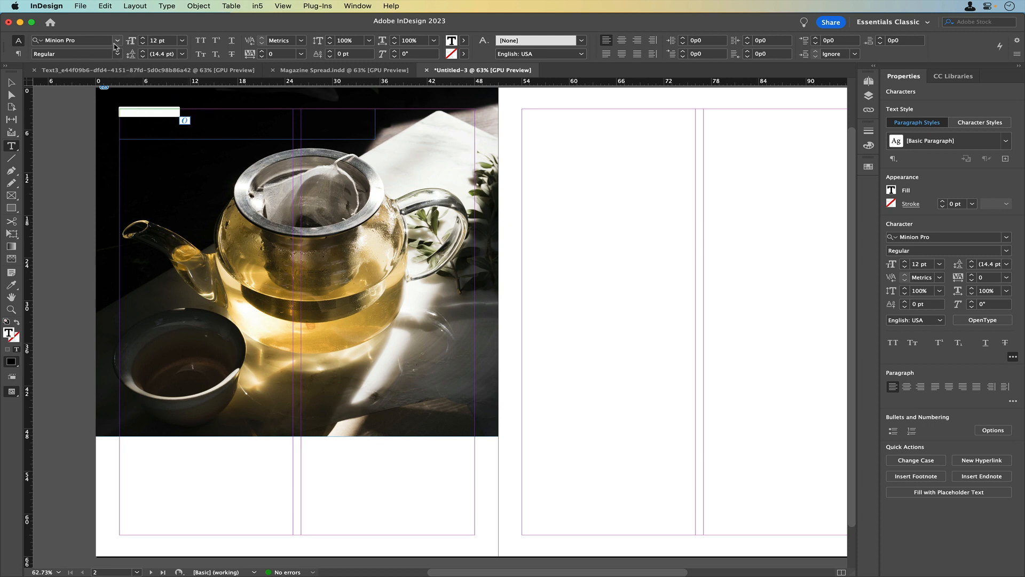
Step: Examine the font list's classification filters and the additional Adobe Fonts available for activation
{"action": "left_click", "coordinate": [96, 41]}
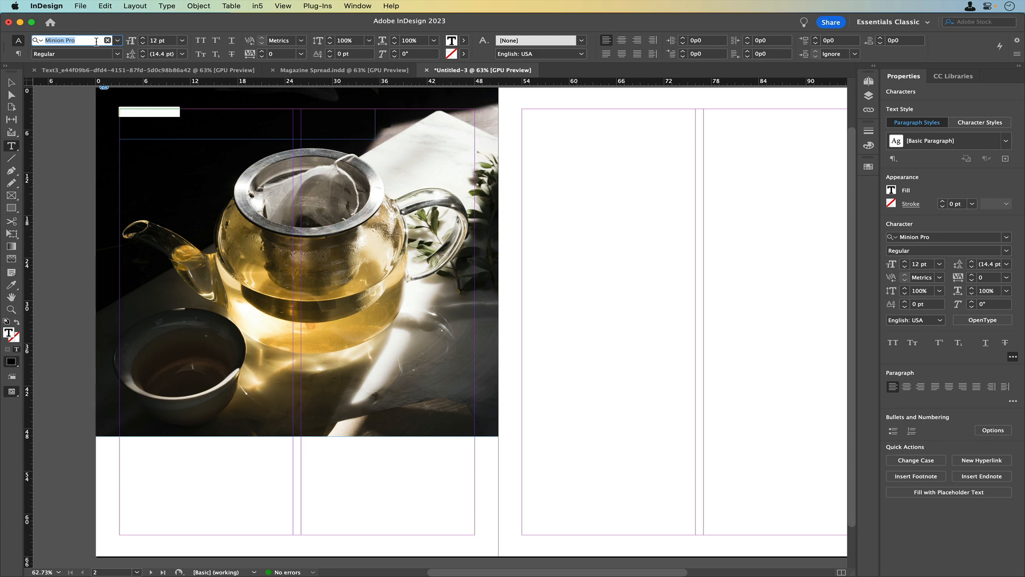
{"action": "left_click", "coordinate": [118, 41]}
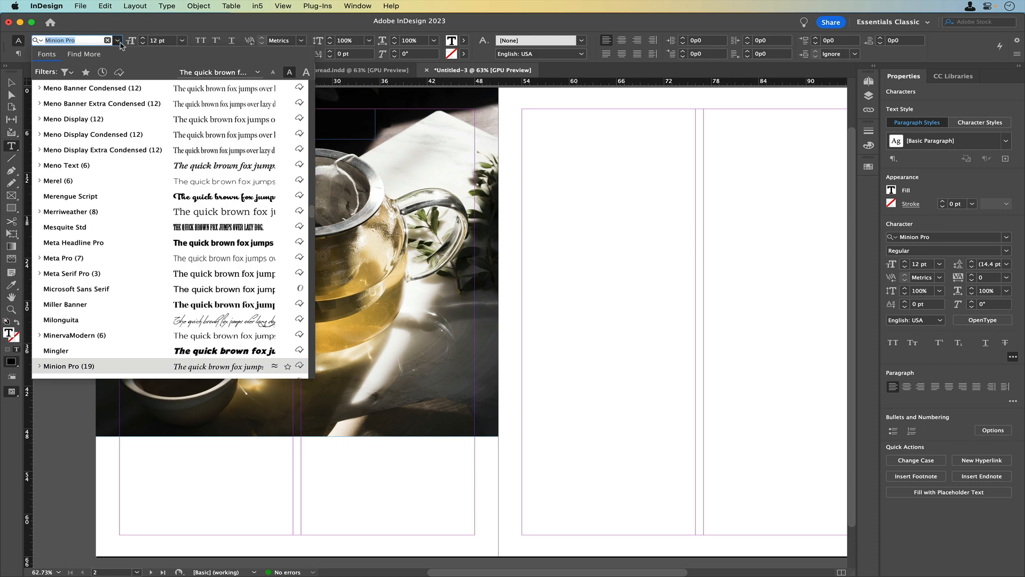
{"action": "left_click", "coordinate": [64, 72]}
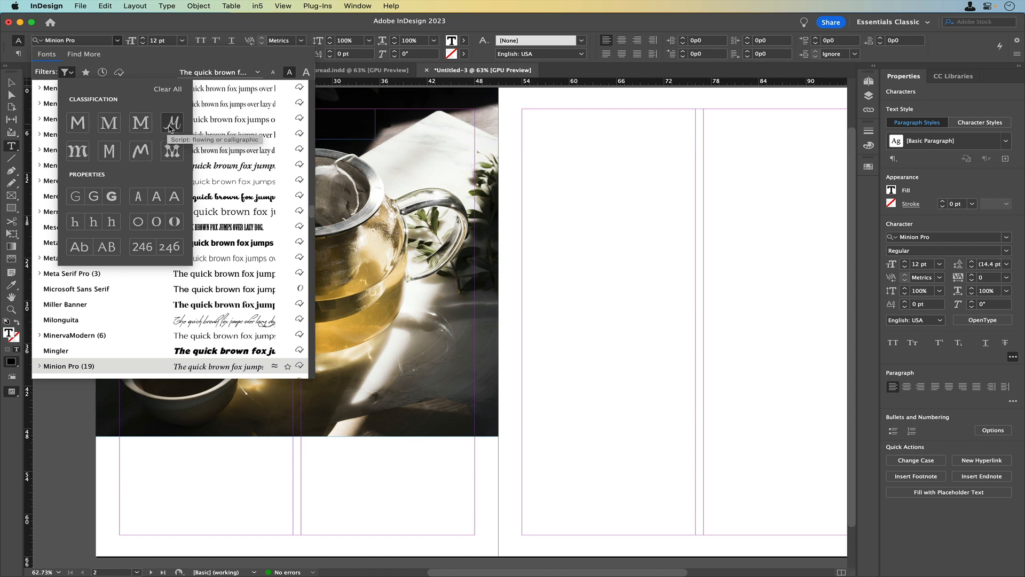
{"action": "left_click", "coordinate": [81, 56]}
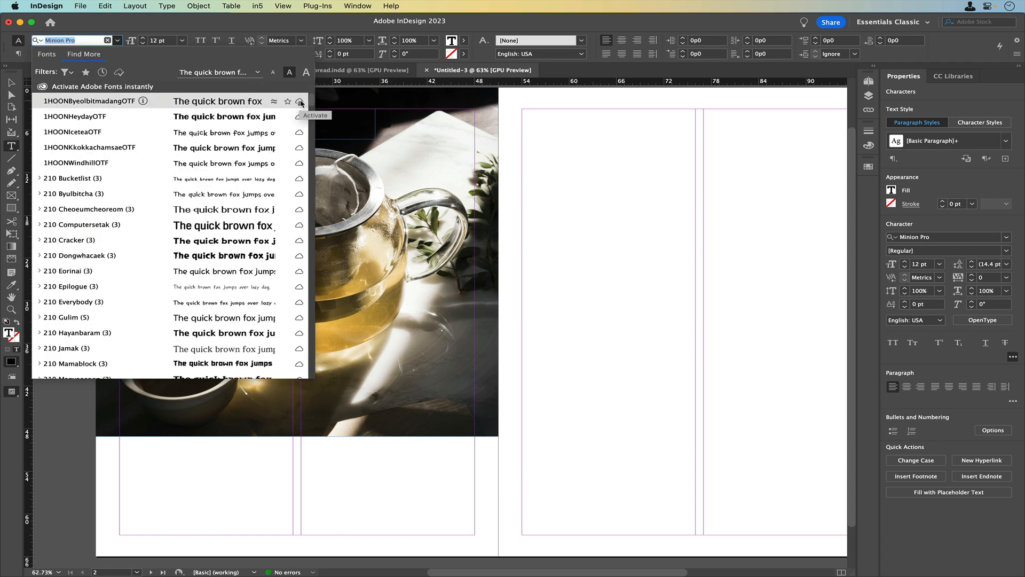
{"action": "left_click", "coordinate": [299, 101]}
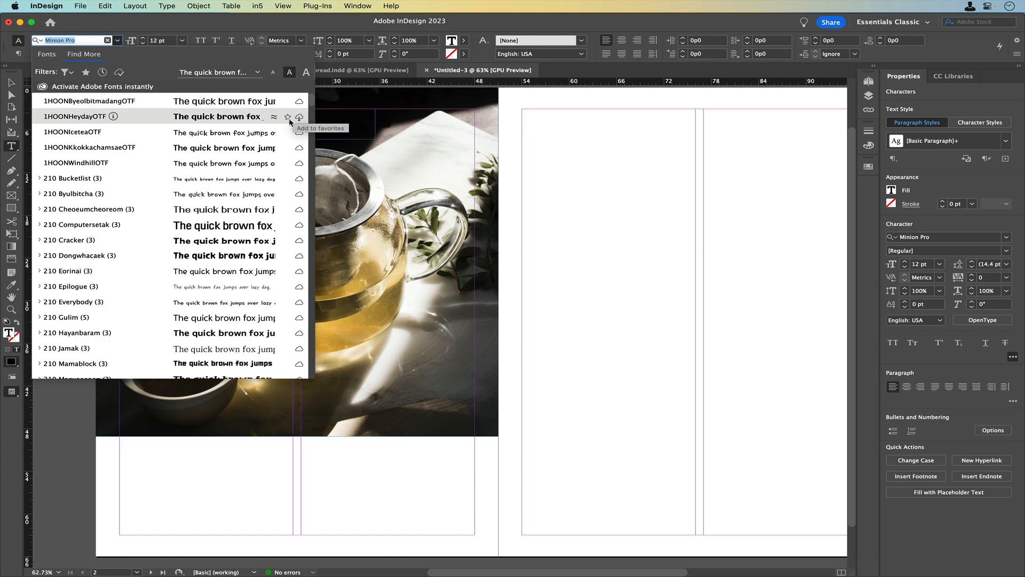
Step: Set the title text to Poppins Black Italic at 36 pt and deselect the frame
{"action": "left_click", "coordinate": [82, 42]}
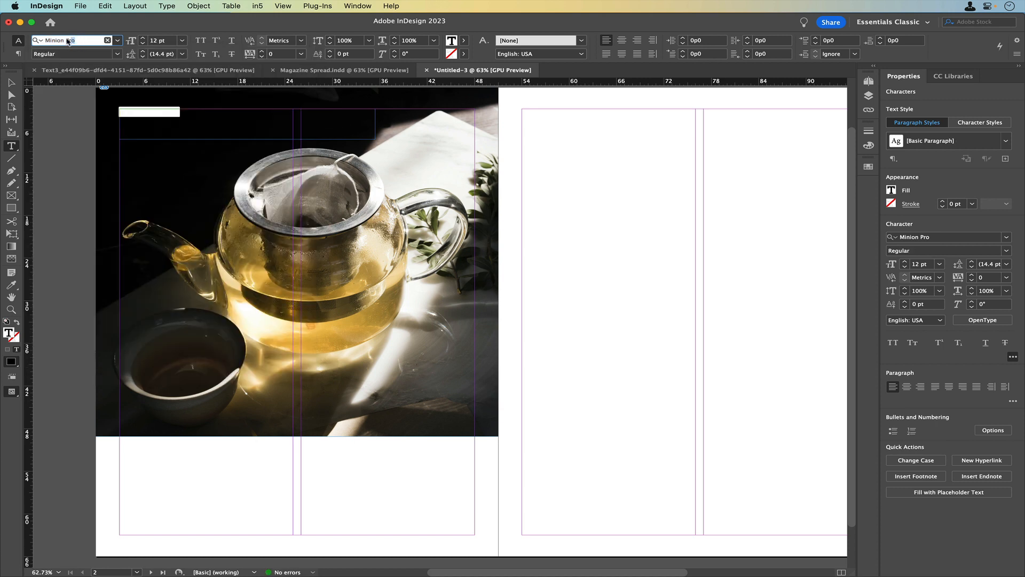
{"action": "type", "text": "poppins"}
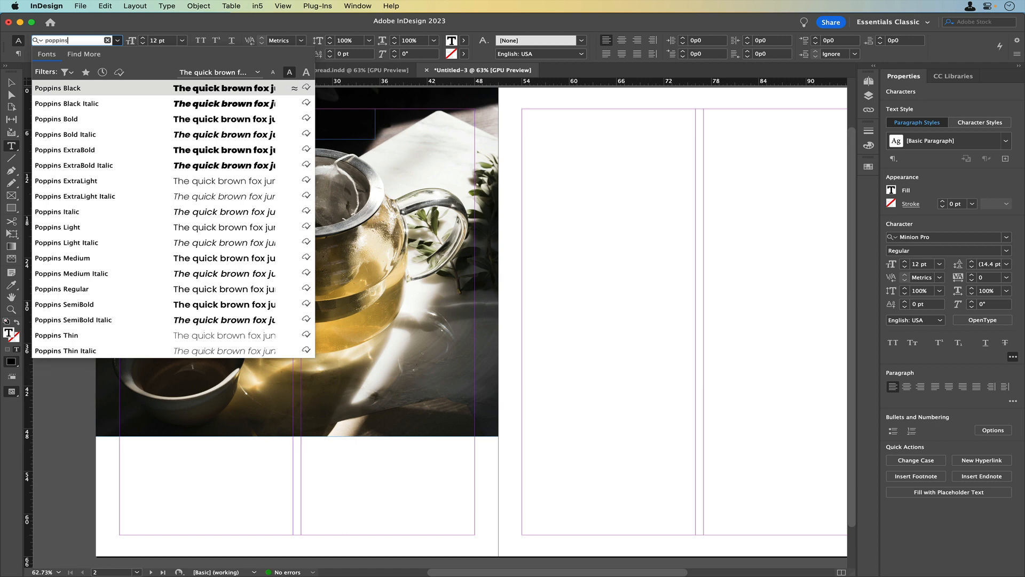
{"action": "left_click", "coordinate": [81, 103]}
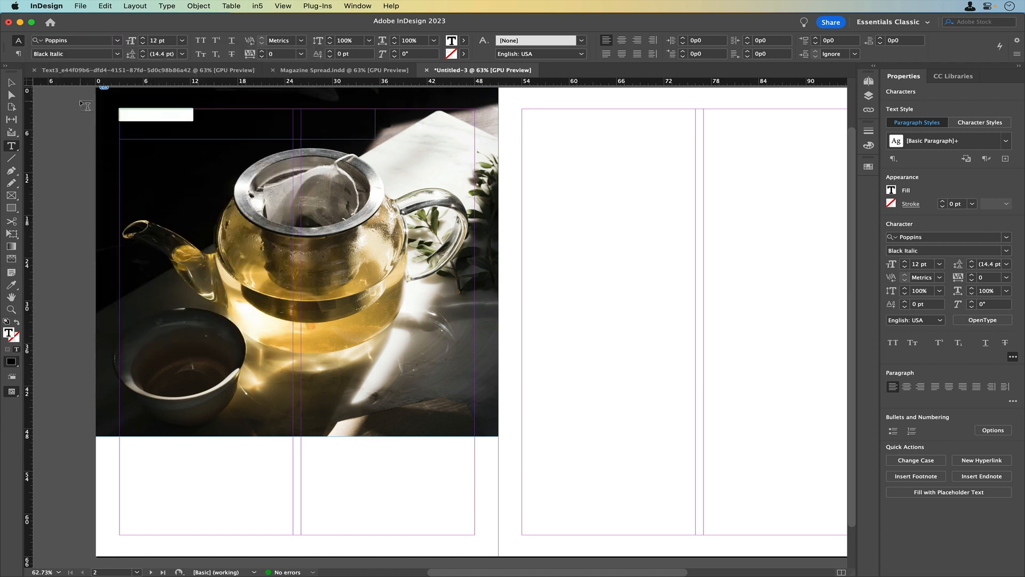
{"action": "left_click", "coordinate": [182, 41]}
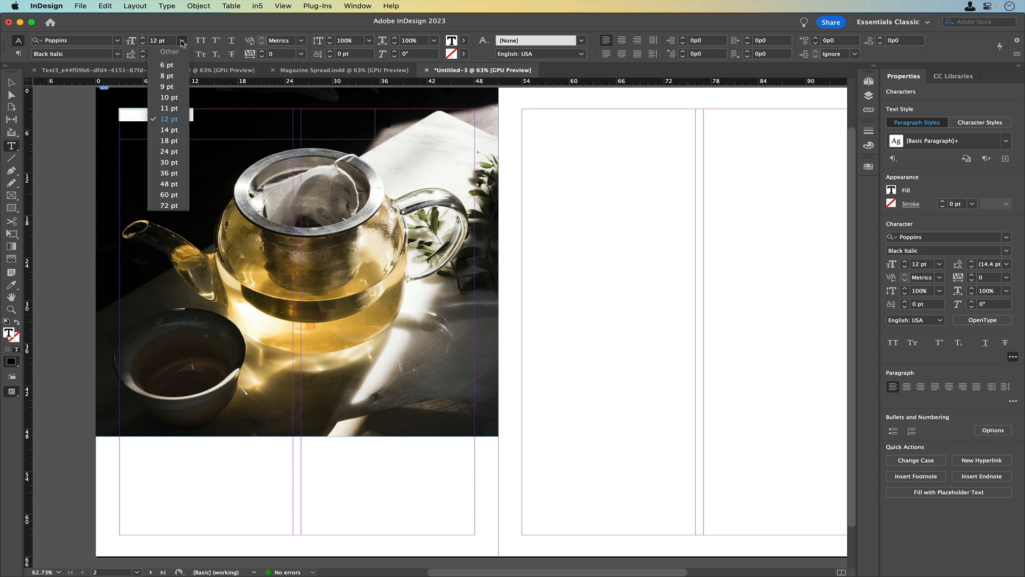
{"action": "left_click", "coordinate": [169, 173]}
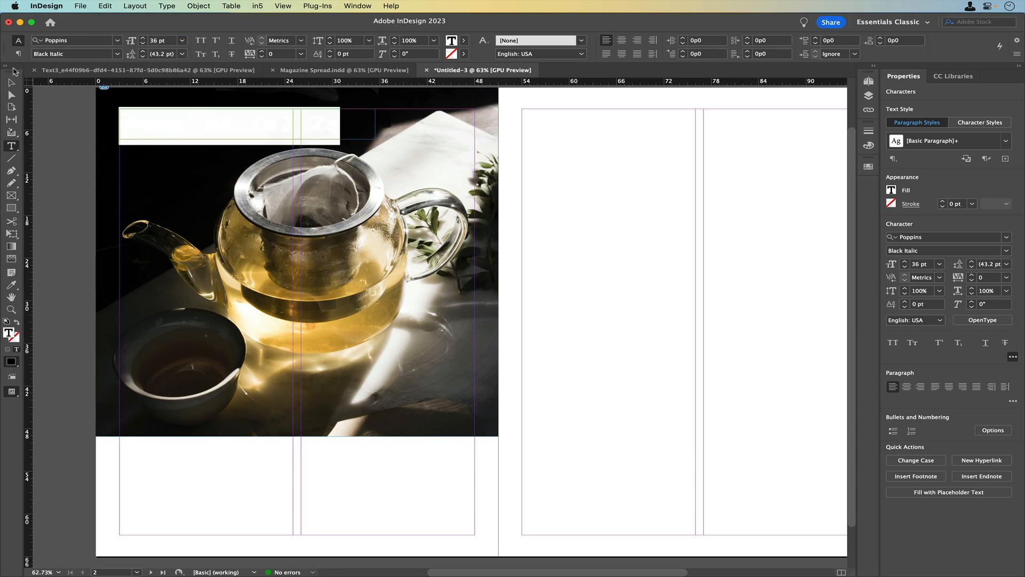
{"action": "left_click", "coordinate": [11, 83]}
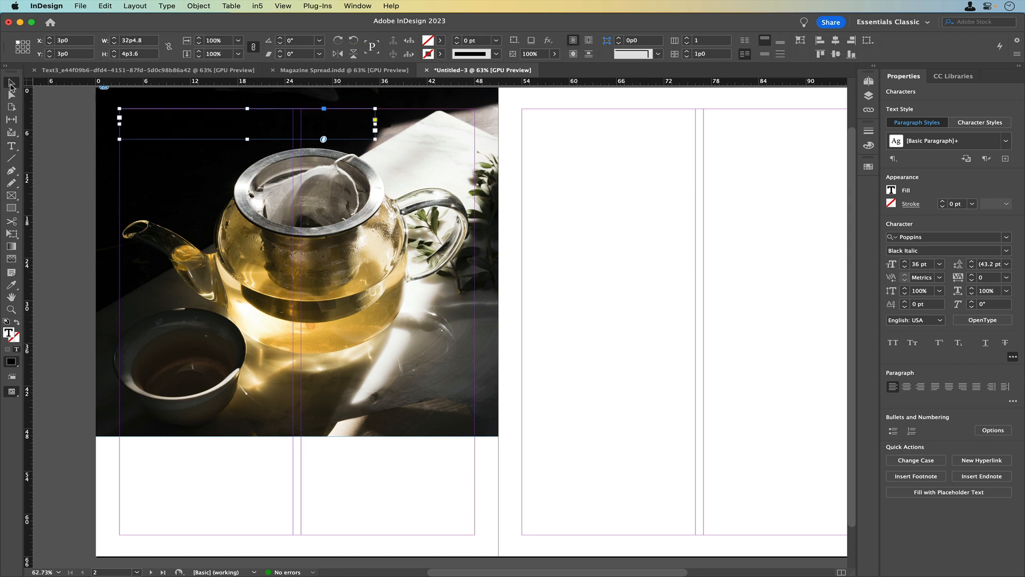
{"action": "left_click", "coordinate": [49, 108]}
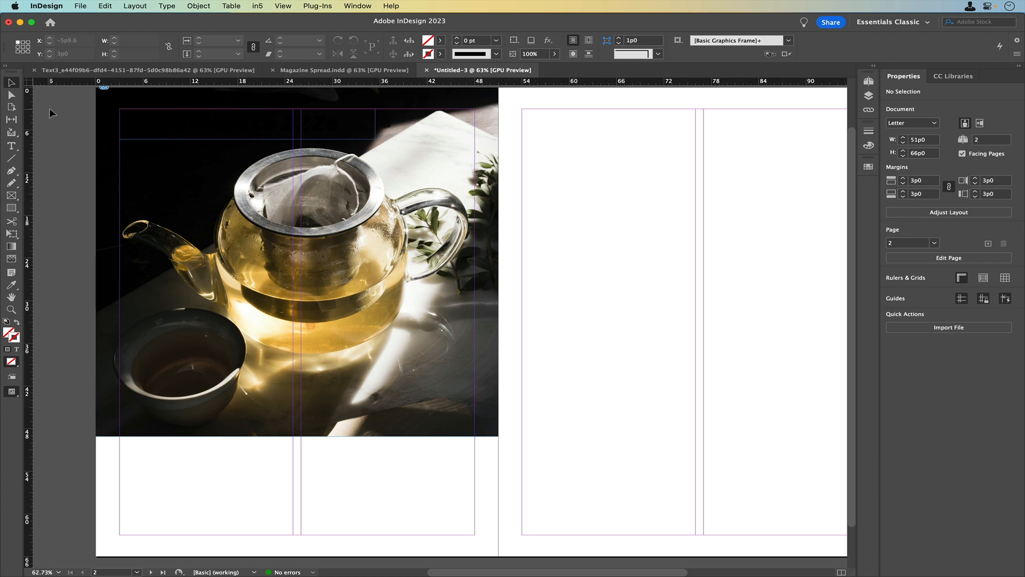
Step: Color the title text with a golden tone sampled from the tea in the teapot photo, and deselect it
{"action": "triple_click", "coordinate": [179, 124]}
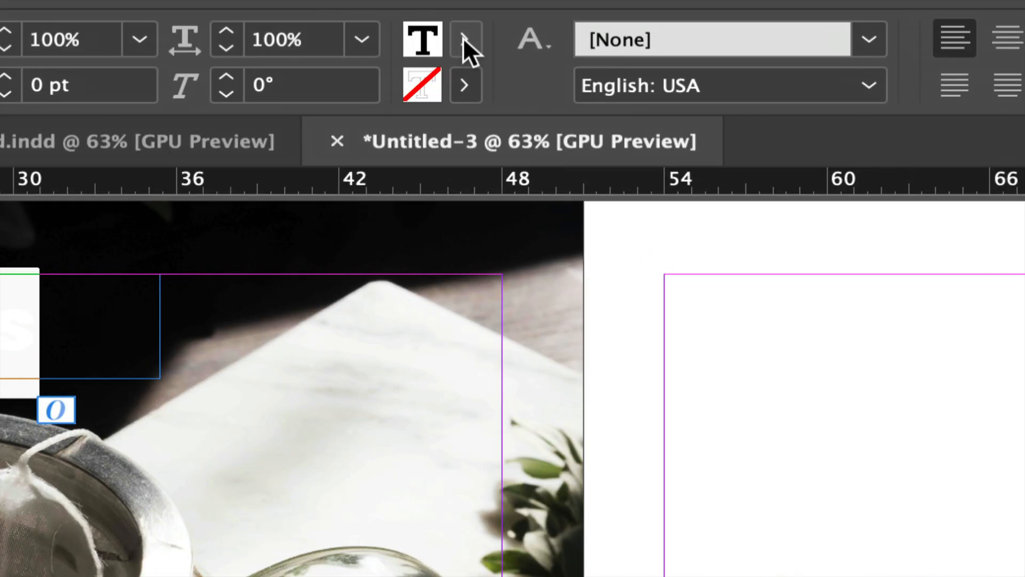
{"action": "left_click", "coordinate": [464, 38]}
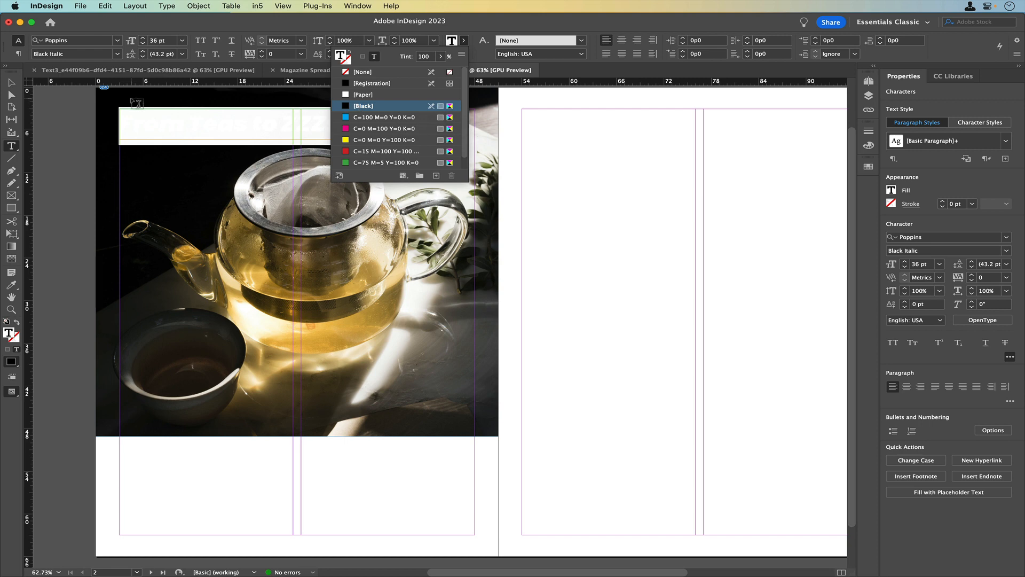
{"action": "left_click", "coordinate": [11, 285]}
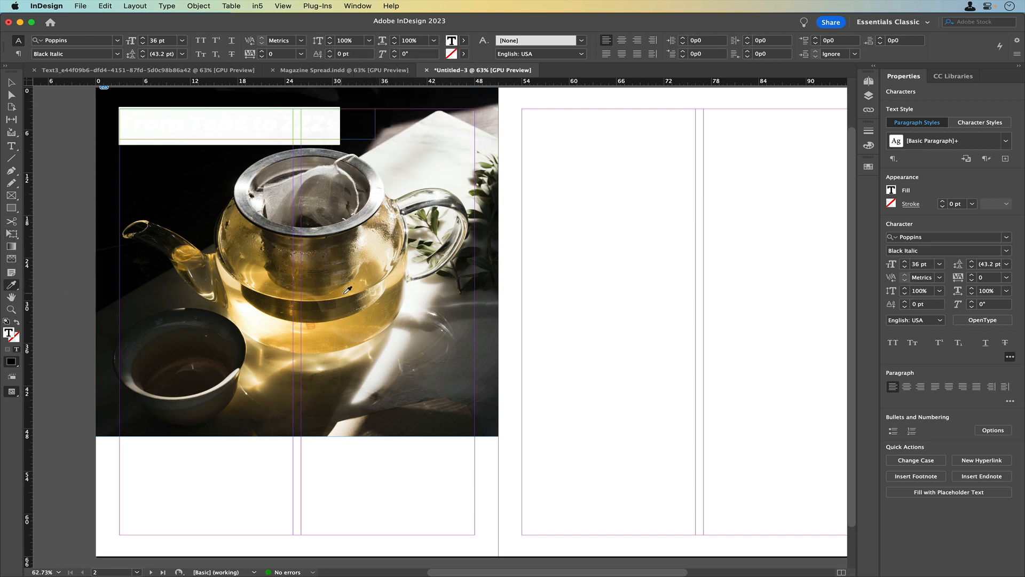
{"action": "left_click", "coordinate": [348, 329]}
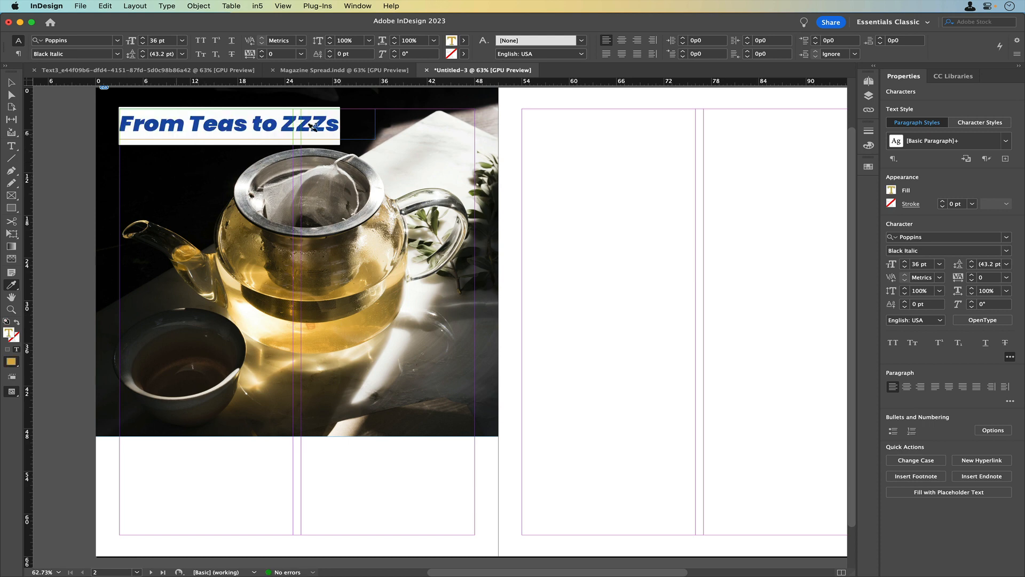
{"action": "left_click", "coordinate": [11, 82]}
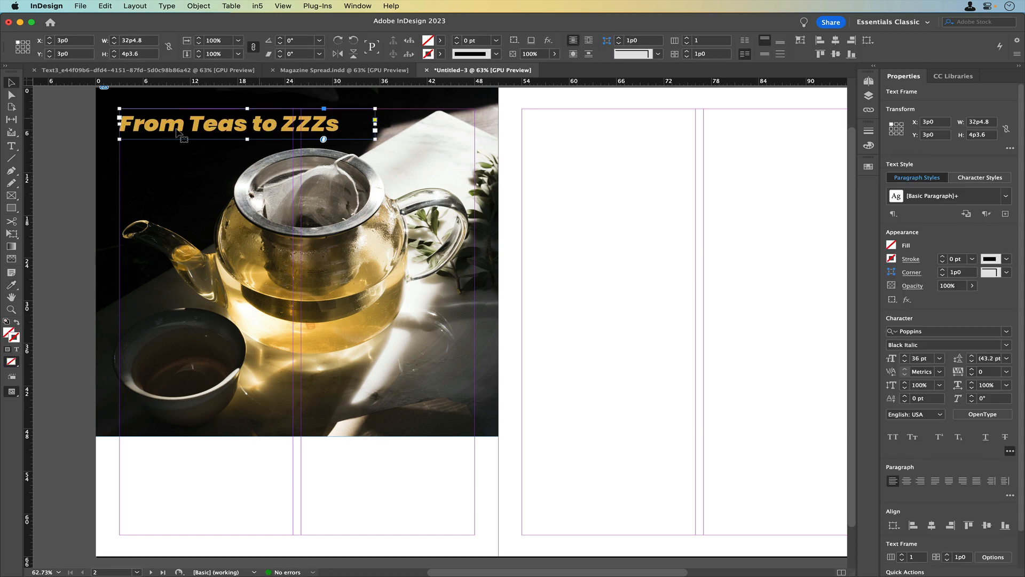
{"action": "left_click", "coordinate": [62, 143]}
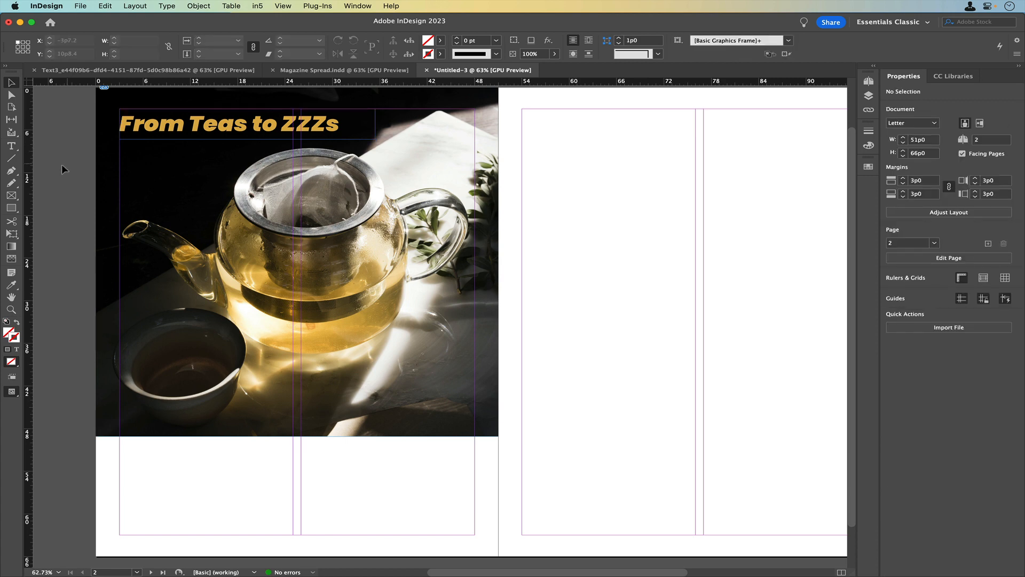
Step: Draw a text frame in the first column below the teapot photo and paste in the full article text from the Text3 document
{"action": "left_click", "coordinate": [12, 147]}
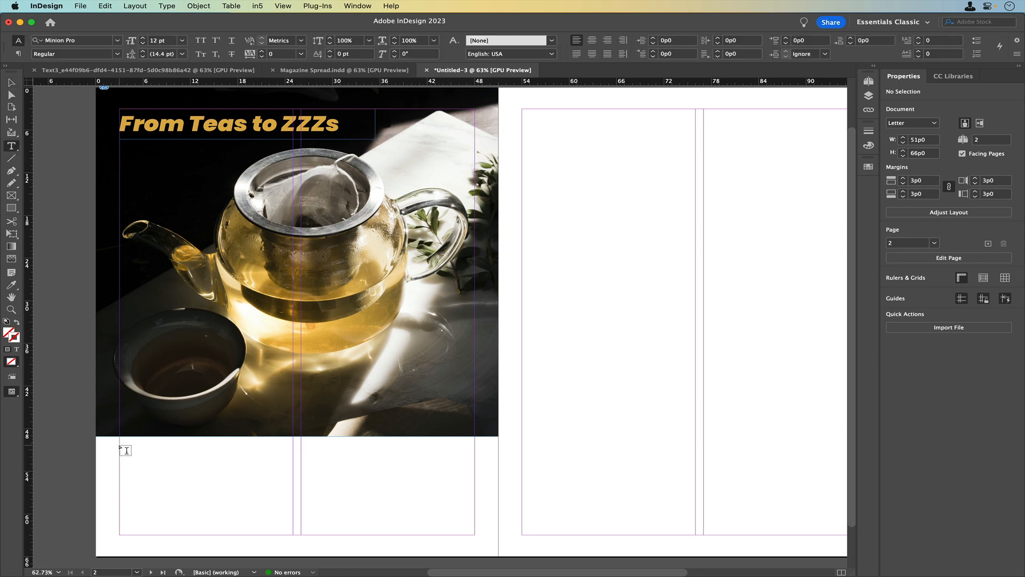
{"action": "left_click_drag", "start_coordinate": [122, 448], "coordinate": [292, 534]}
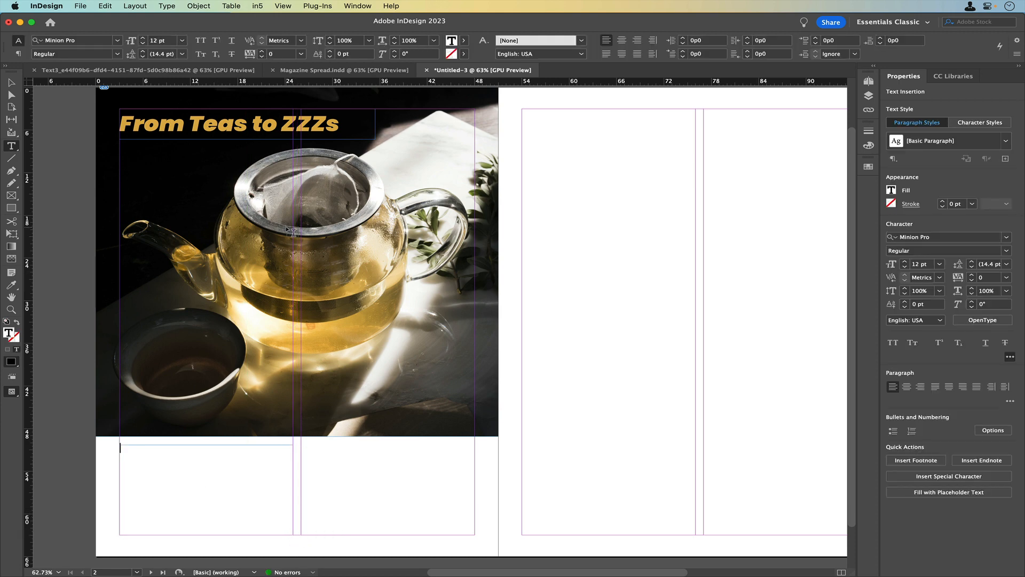
{"action": "left_click", "coordinate": [90, 72]}
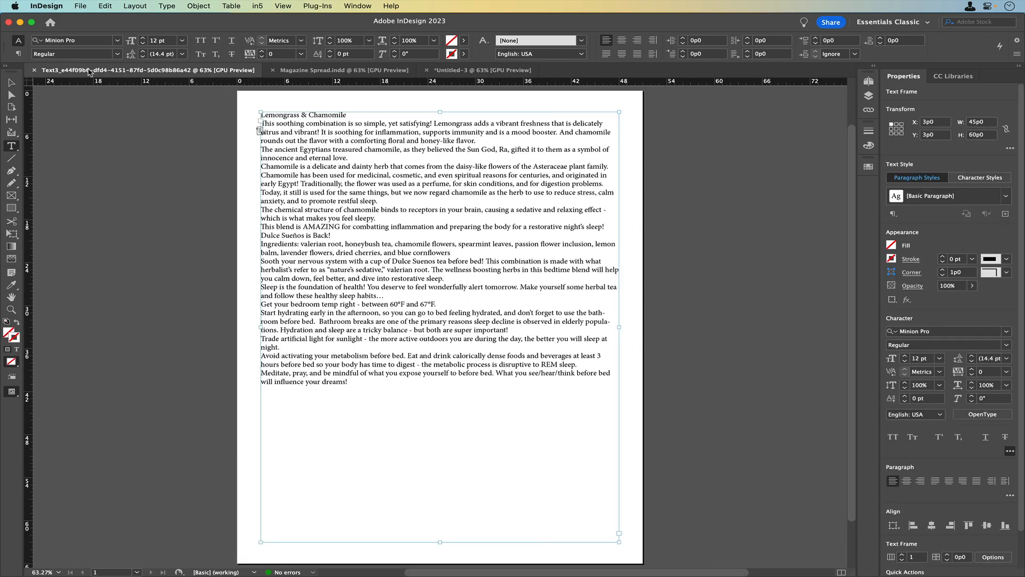
{"action": "left_click", "coordinate": [352, 180]}
{"action": "key", "text": "super+a"}
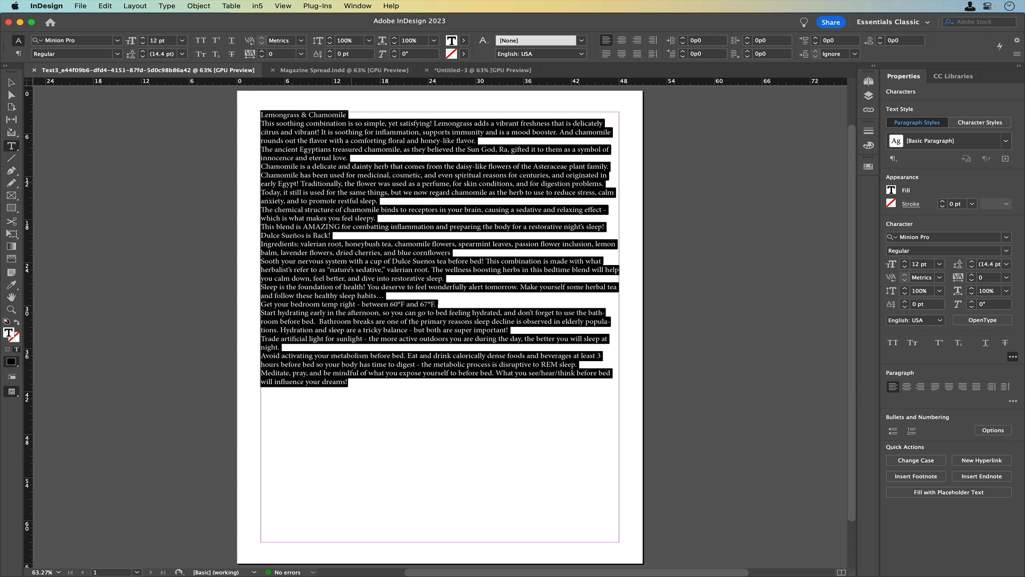
{"action": "left_click", "coordinate": [453, 73]}
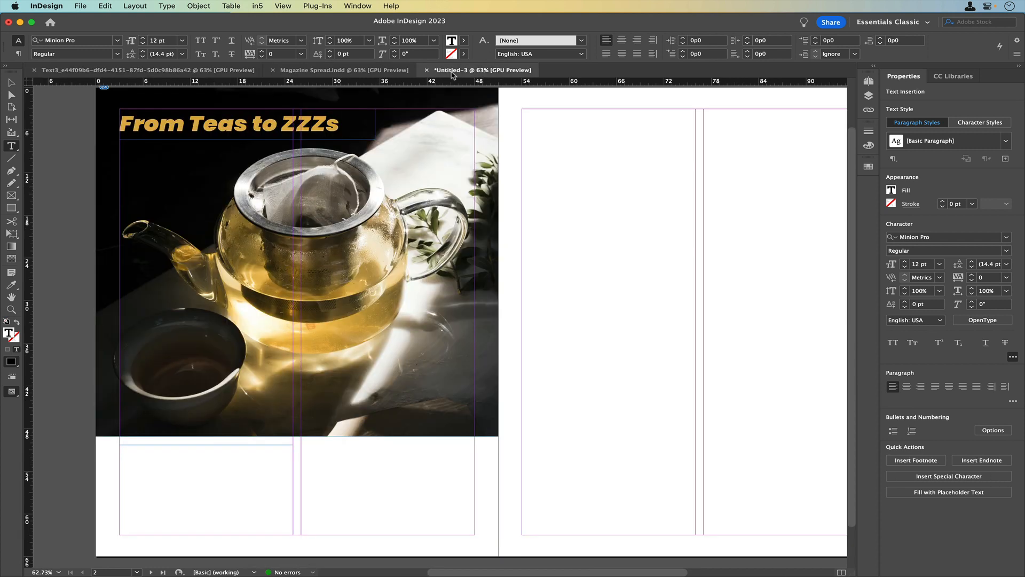
{"action": "left_click", "coordinate": [134, 466]}
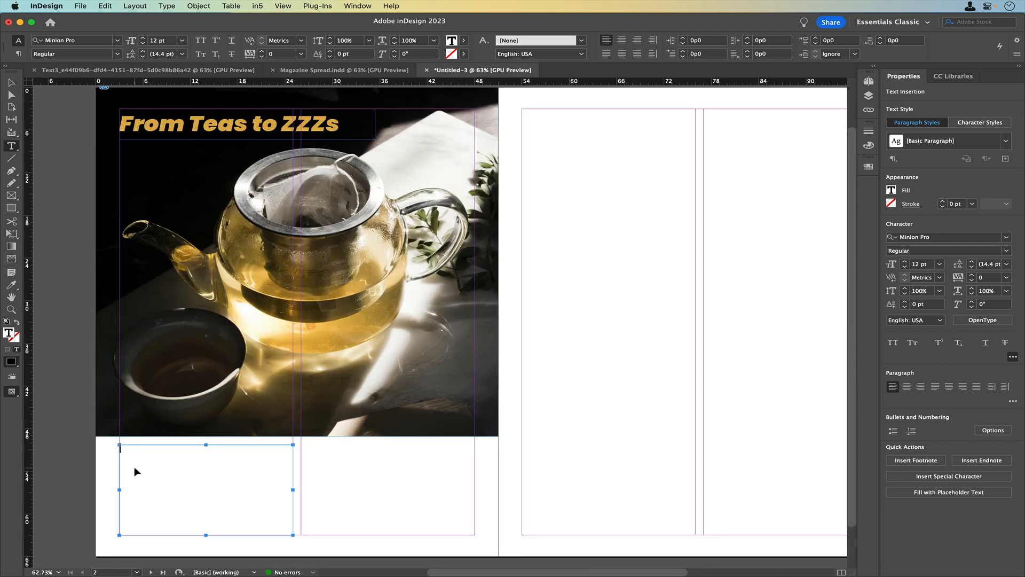
{"action": "key", "text": "super+v"}
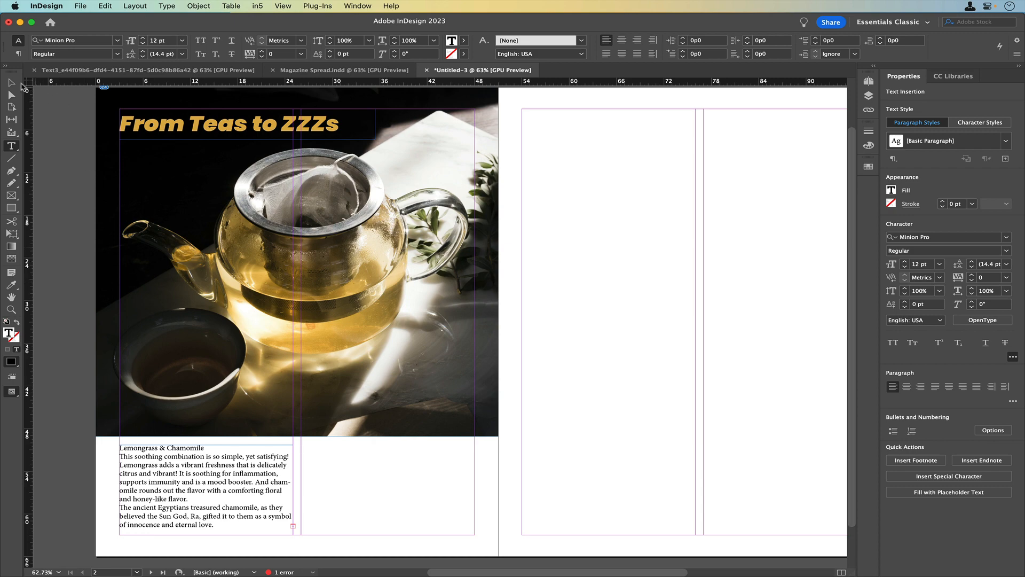
Step: Flow the overset text into a threaded 22p0 by 12p8.4 frame in the second column below the photo
{"action": "left_click", "coordinate": [10, 82]}
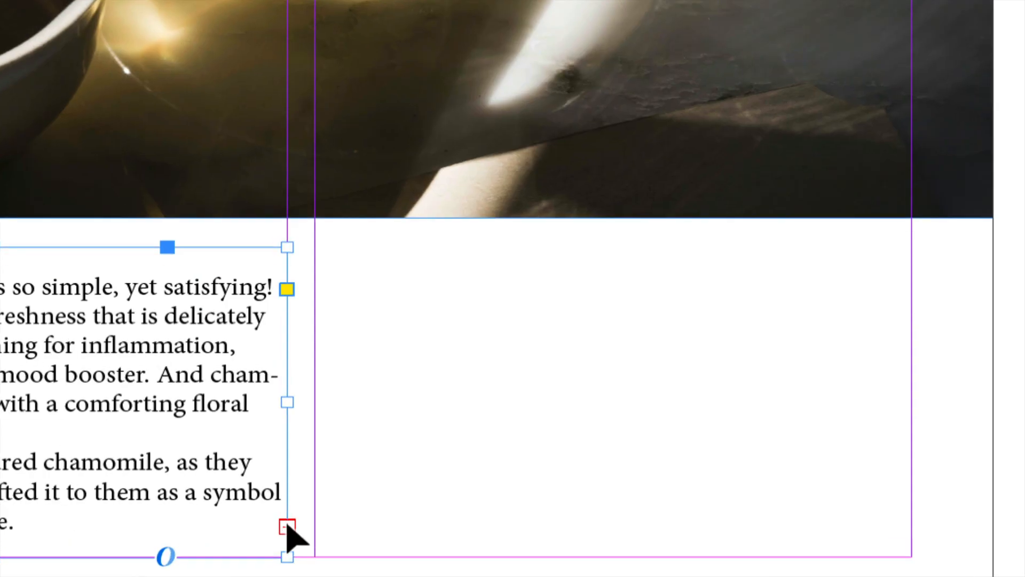
{"action": "left_click", "coordinate": [288, 528]}
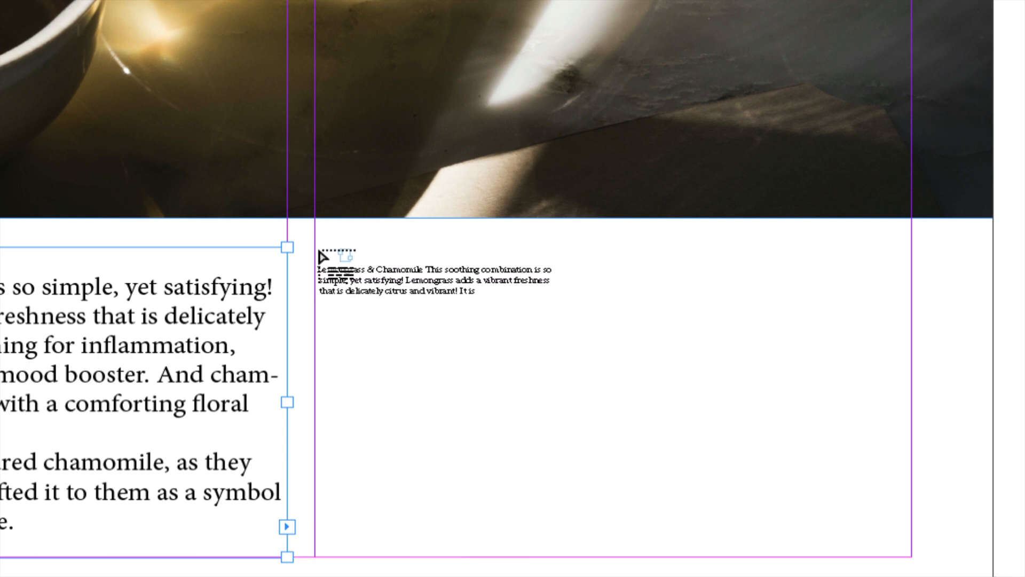
{"action": "left_click_drag", "start_coordinate": [317, 248], "coordinate": [911, 557]}
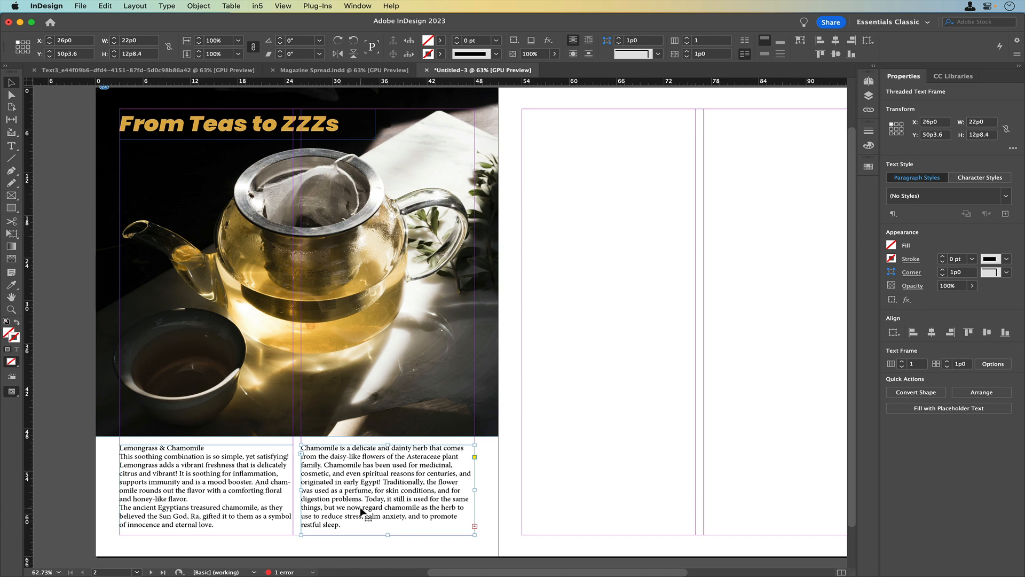
Step: Flow the overset article text into a threaded 22p0 by 60p0 frame filling the first column of the facing page
{"action": "left_click", "coordinate": [474, 525]}
{"action": "left_click", "coordinate": [524, 110]}
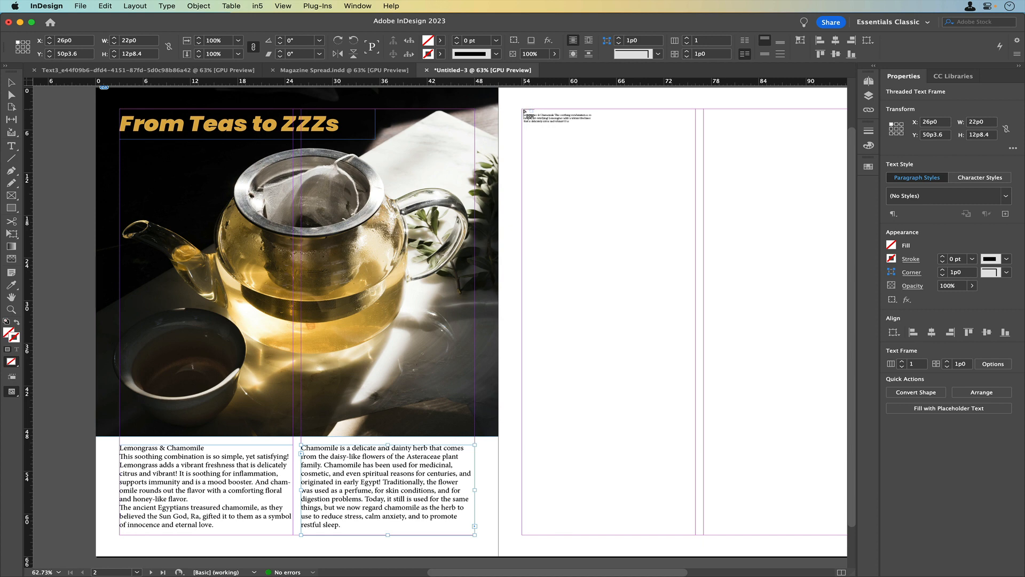
{"action": "left_click_drag", "start_coordinate": [523, 109], "coordinate": [696, 534]}
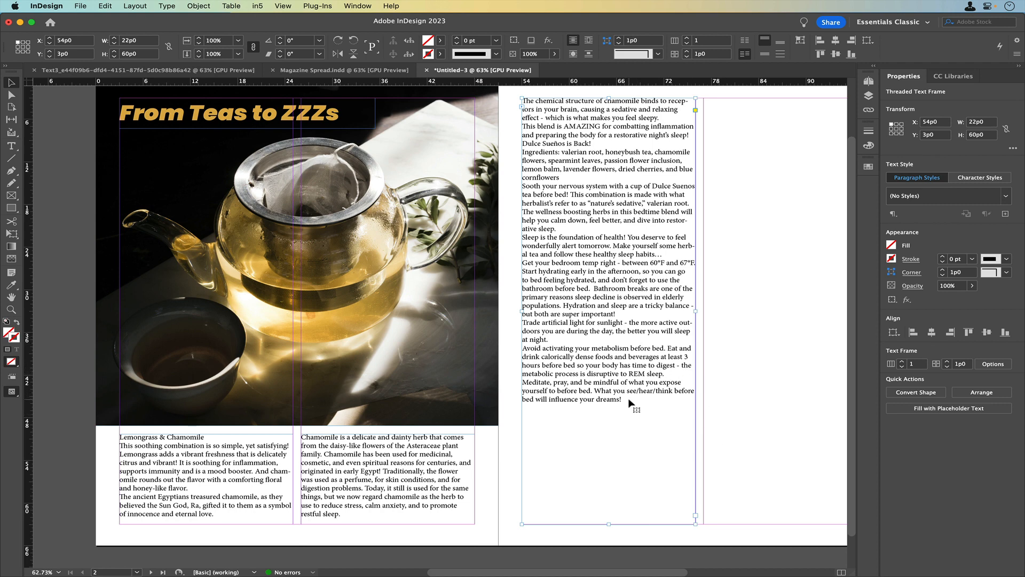
Step: Thread an additional 22p0 by 60p0 frame from the facing page's first column into its empty second column
{"action": "scroll", "coordinate": [631, 402], "scroll_direction": "right", "scroll_amount": 5}
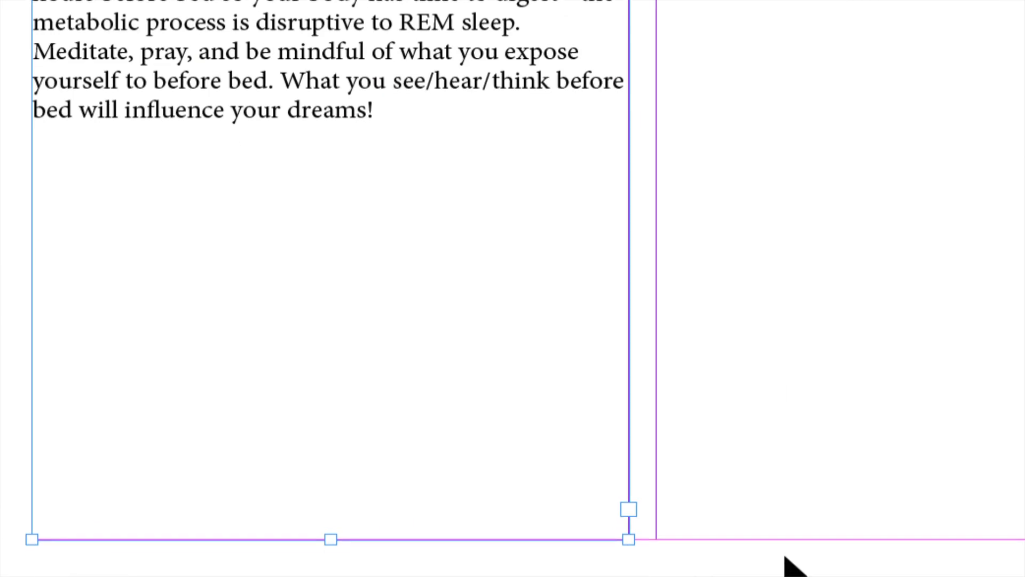
{"action": "left_click", "coordinate": [628, 508]}
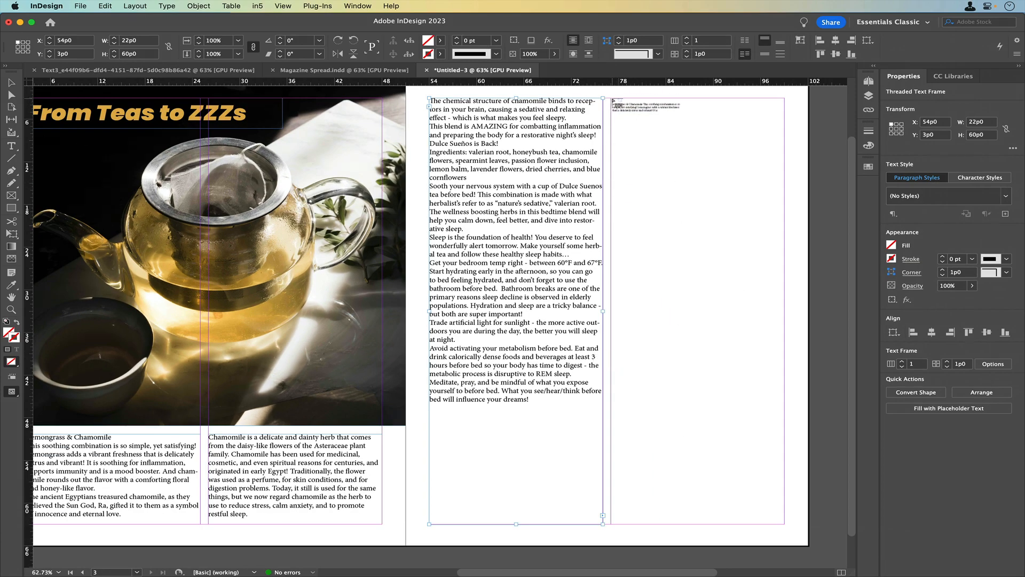
{"action": "left_click_drag", "start_coordinate": [612, 98], "coordinate": [784, 524]}
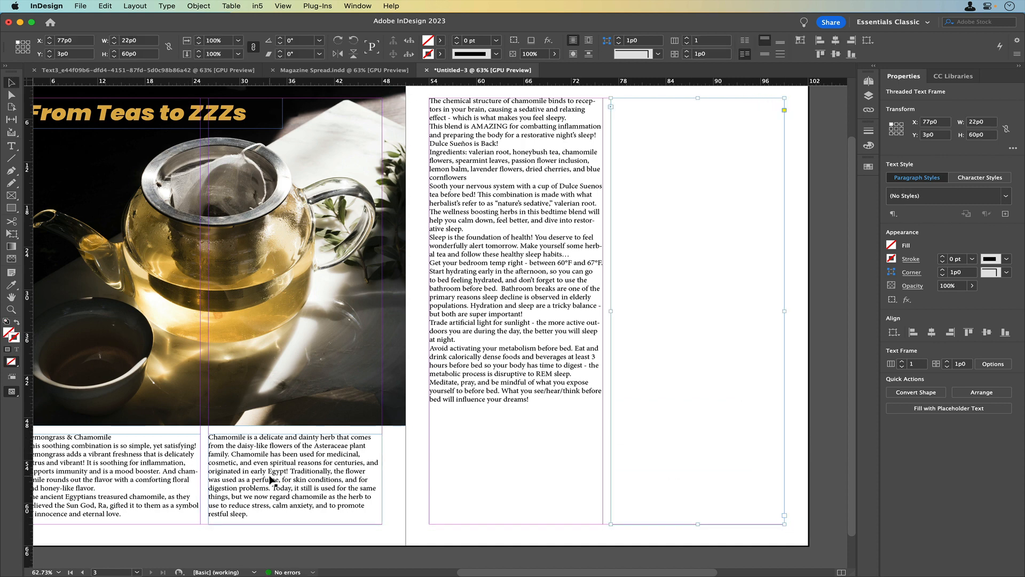
Step: Show the text threads across the spread to examine how the frames are linked, and hide them again
{"action": "scroll", "coordinate": [270, 479], "scroll_direction": "left", "scroll_amount": 2}
{"action": "scroll", "coordinate": [269, 480], "scroll_direction": "up", "scroll_amount": 1}
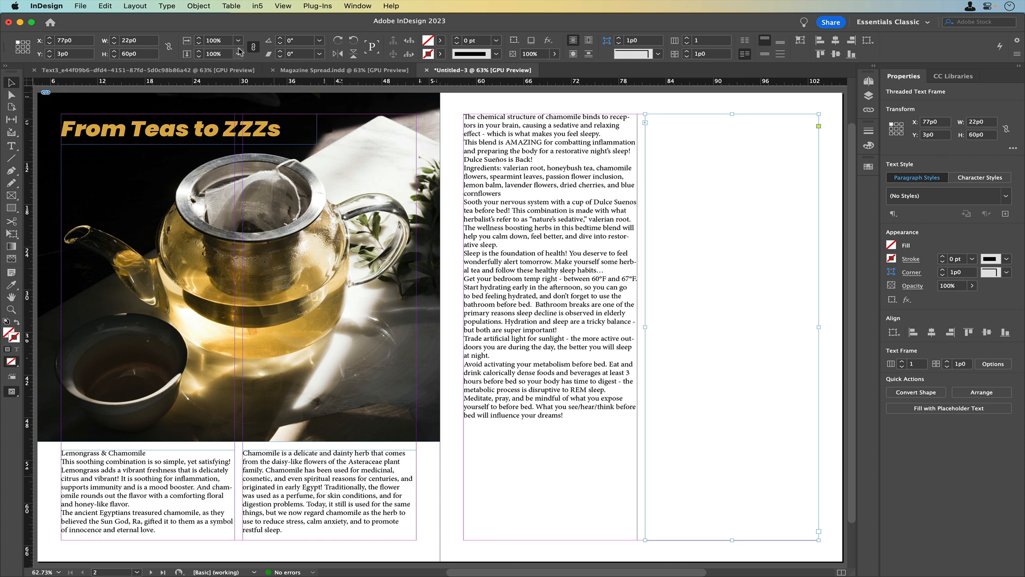
{"action": "left_click", "coordinate": [283, 6]}
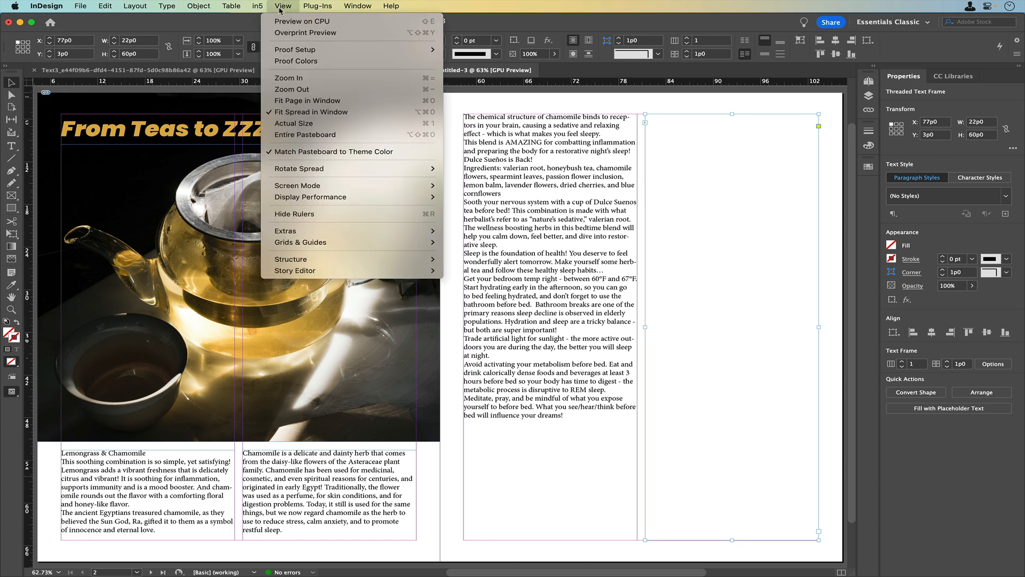
{"action": "mouse_move", "coordinate": [298, 233]}
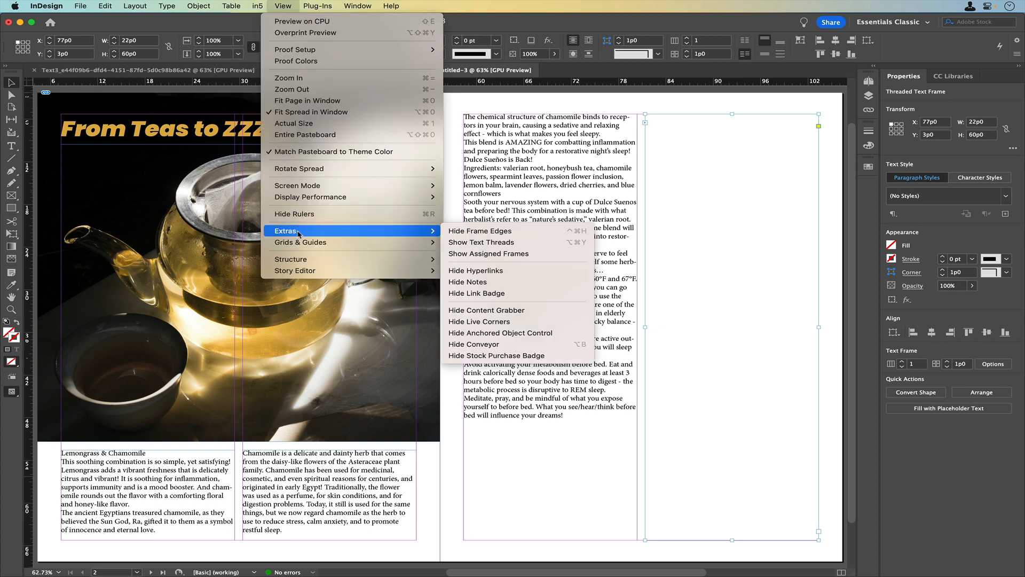
{"action": "left_click", "coordinate": [474, 243]}
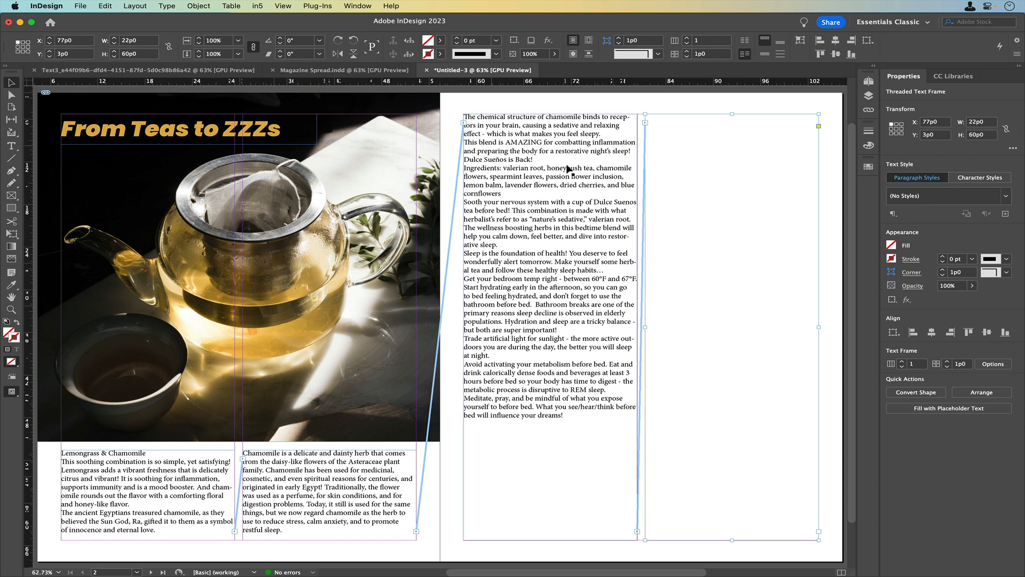
{"action": "left_click", "coordinate": [281, 8]}
{"action": "mouse_move", "coordinate": [310, 233]}
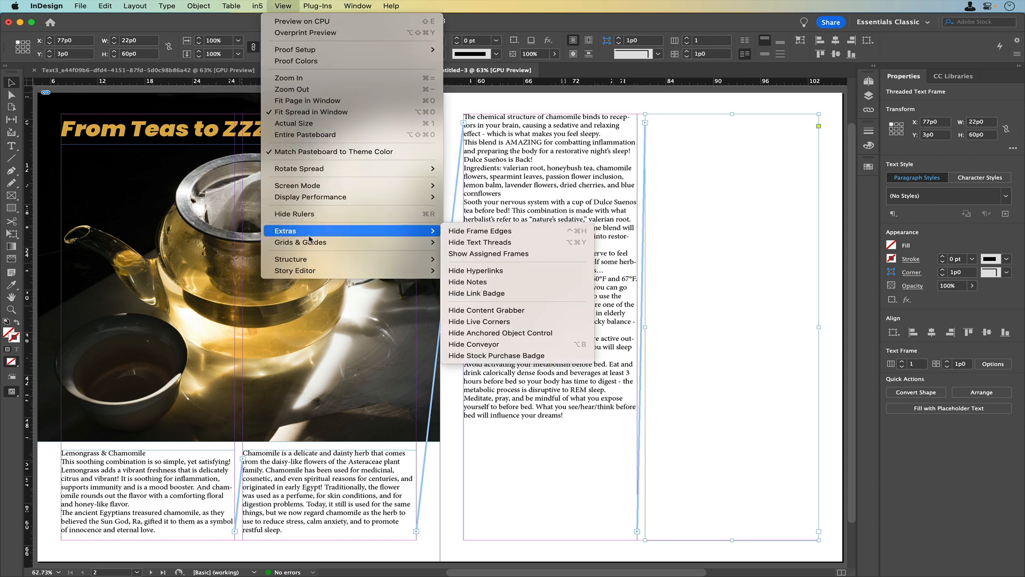
{"action": "left_click", "coordinate": [481, 243]}
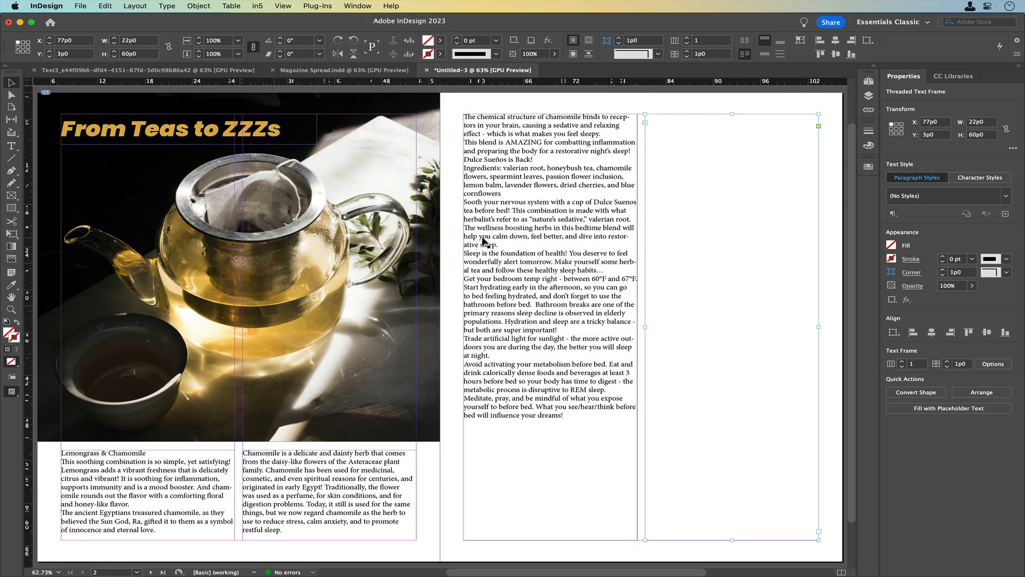
Step: Set all of the threaded article text to Poppins Regular at 14 pt
{"action": "scroll", "coordinate": [483, 242], "scroll_direction": "left", "scroll_amount": 1}
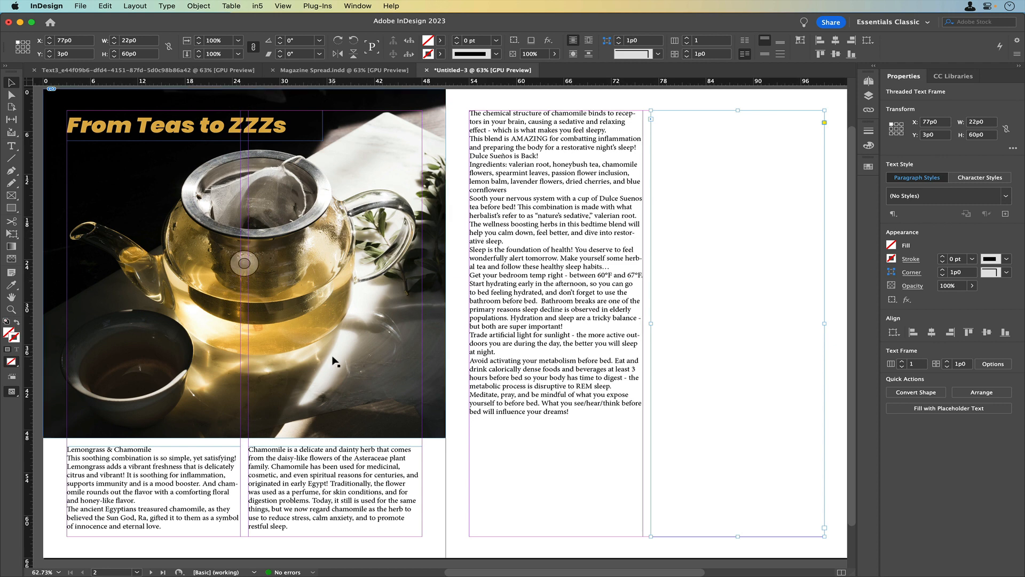
{"action": "left_click", "coordinate": [158, 478]}
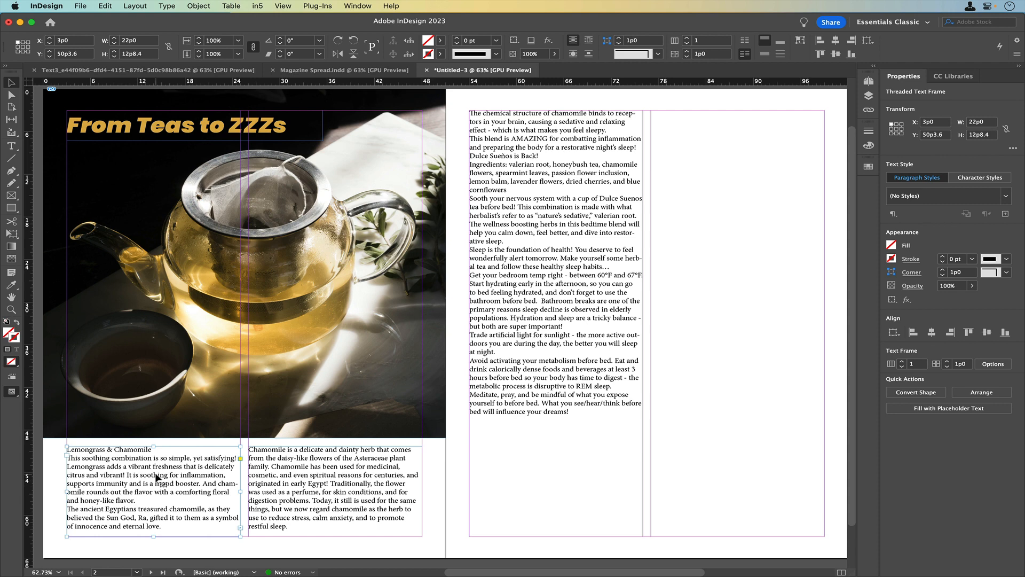
{"action": "double_click", "coordinate": [157, 476]}
{"action": "key", "text": "super+a"}
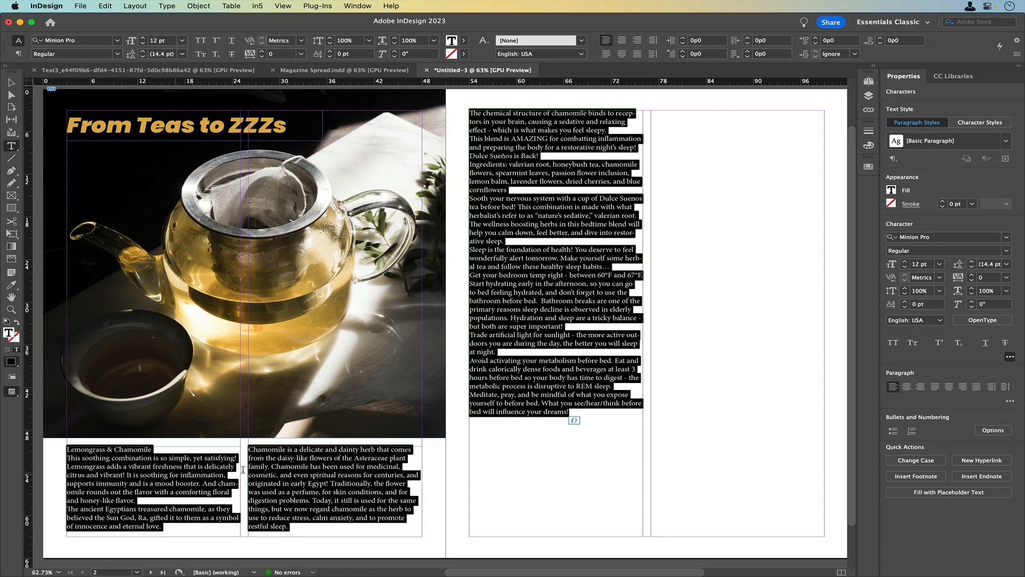
{"action": "left_click", "coordinate": [88, 42]}
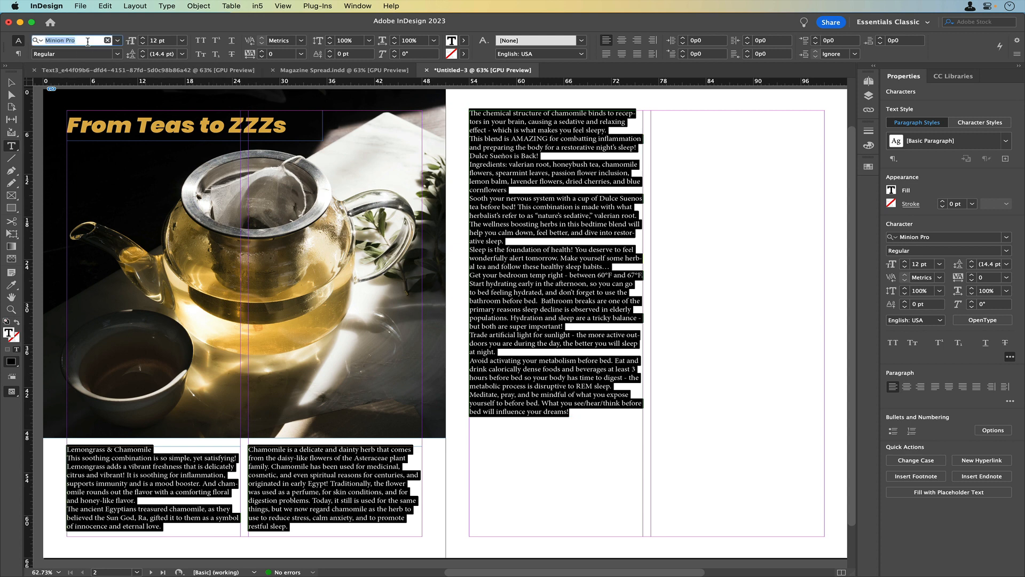
{"action": "type", "text": "poppins"}
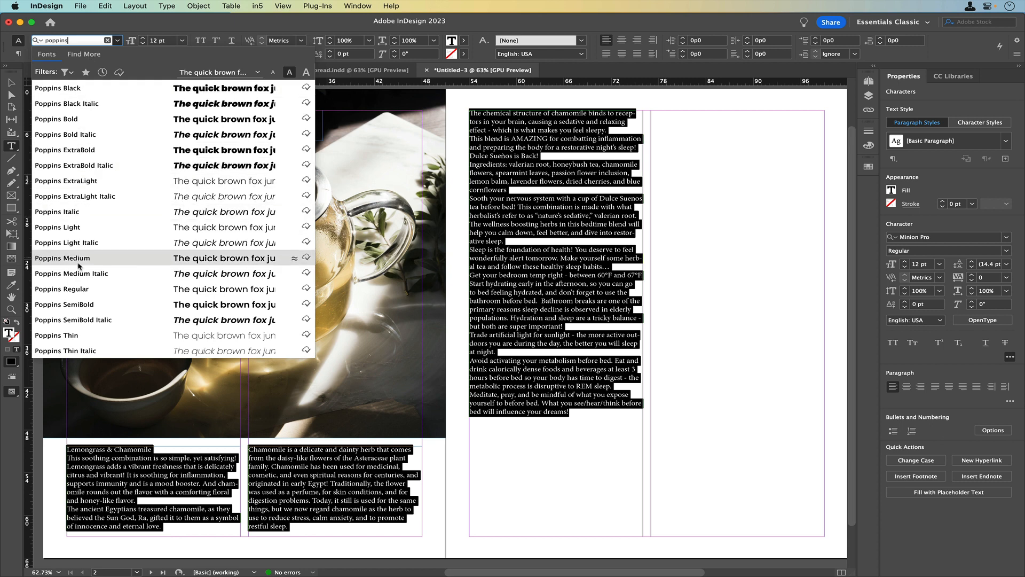
{"action": "left_click", "coordinate": [72, 290]}
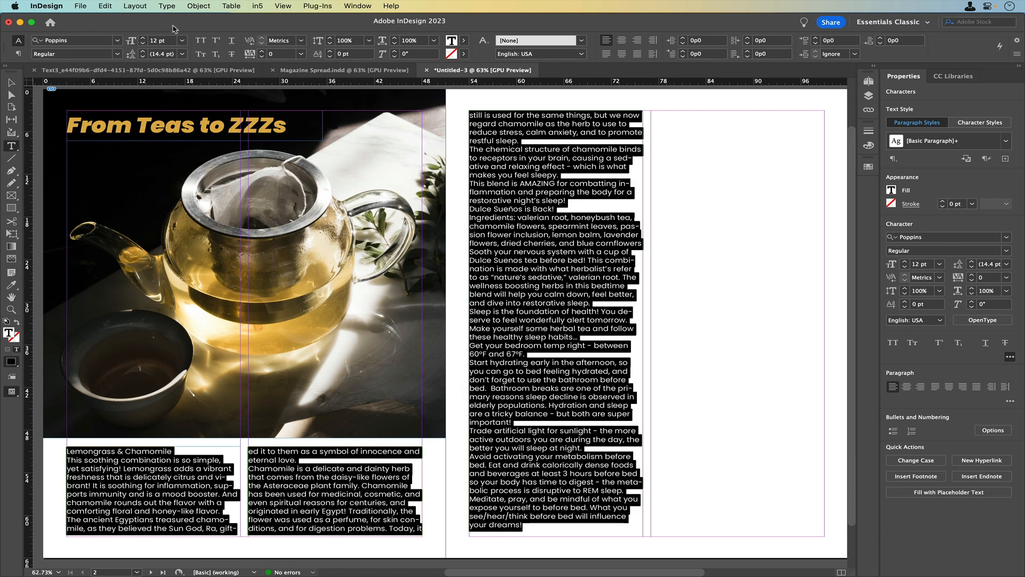
{"action": "left_click", "coordinate": [171, 41]}
{"action": "left_click_drag", "start_coordinate": [171, 40], "coordinate": [140, 40]}
{"action": "type", "text": "14"}
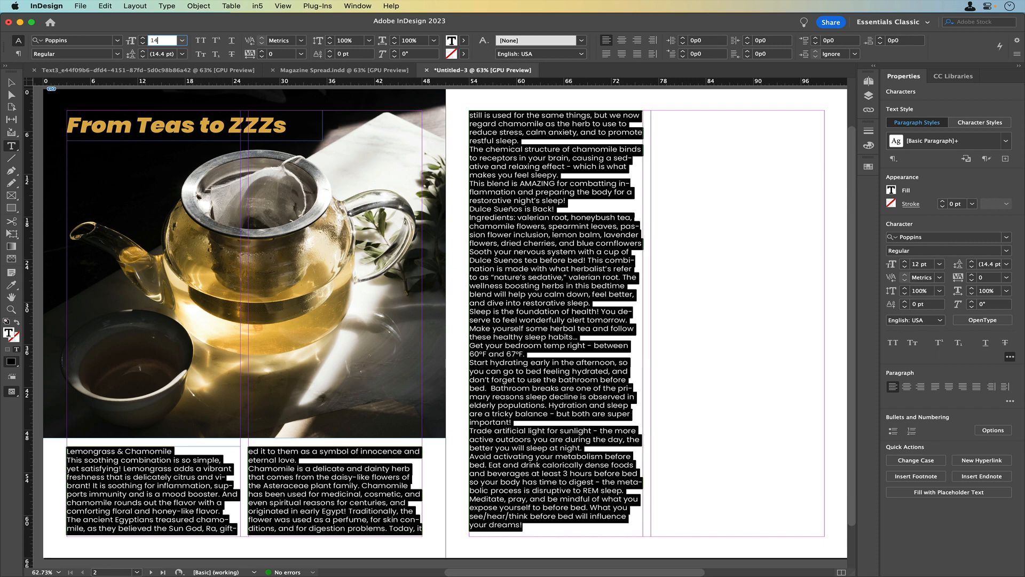
{"action": "key", "text": "Return"}
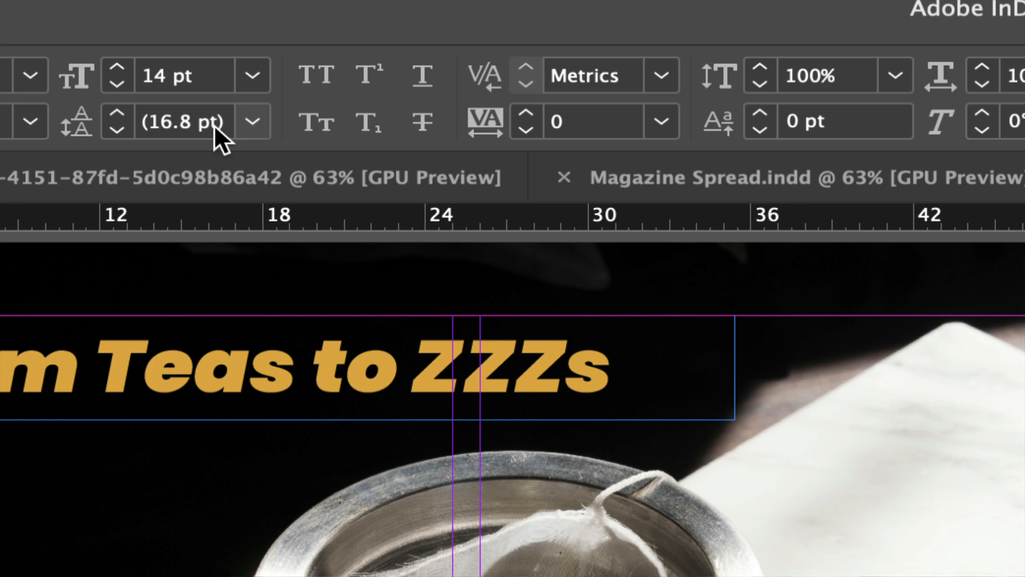
Step: Give the article text 16 pt leading and a space before of 1p0 on each paragraph
{"action": "left_click", "coordinate": [251, 123]}
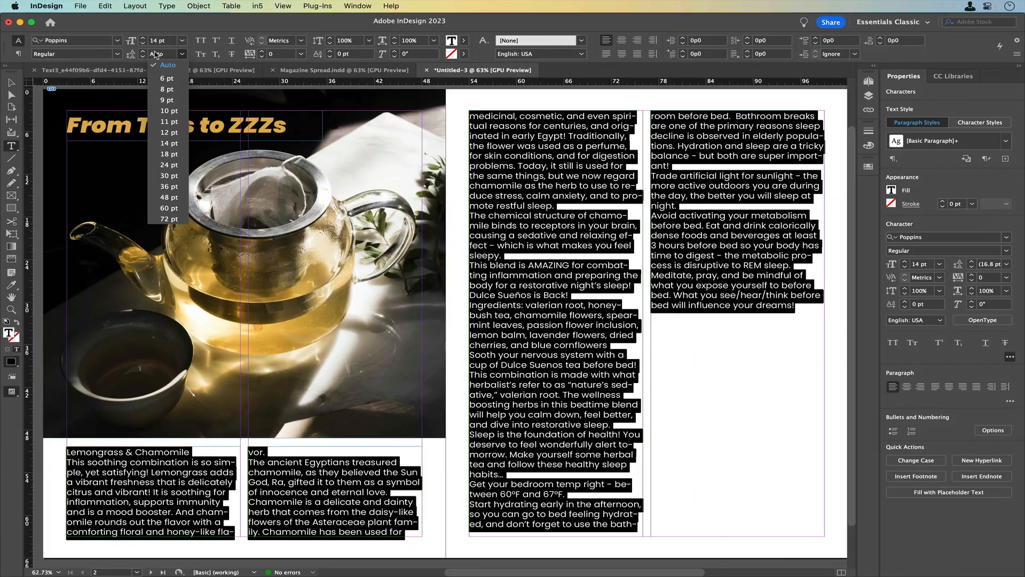
{"action": "left_click", "coordinate": [213, 159]}
{"action": "double_click", "coordinate": [156, 55]}
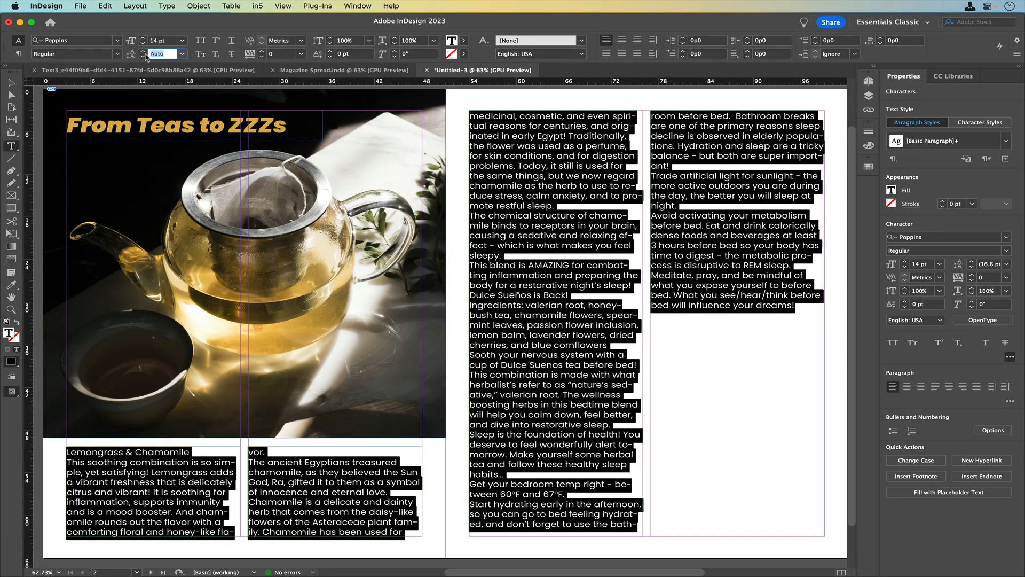
{"action": "type", "text": "16"}
{"action": "key", "text": "Return"}
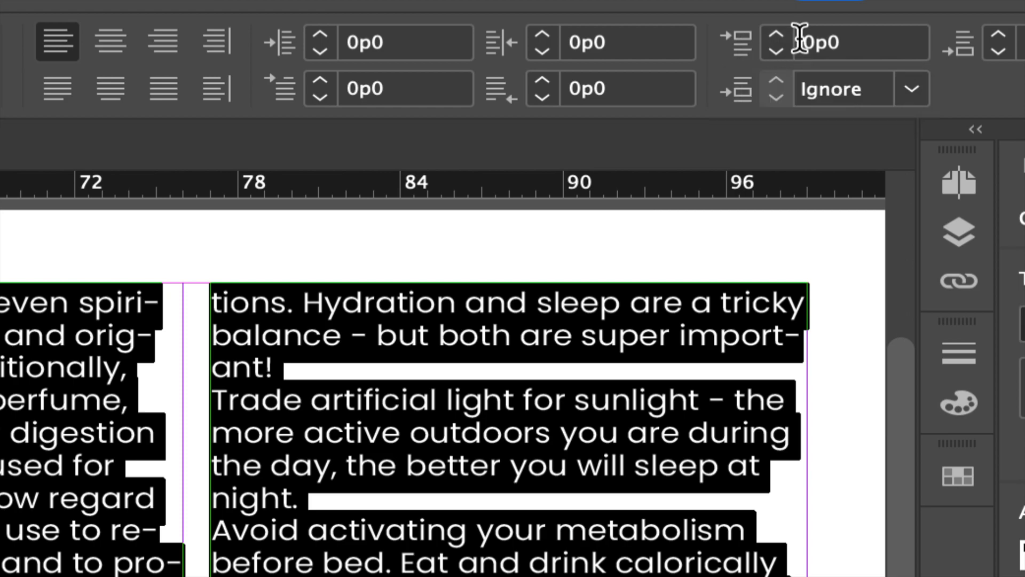
{"action": "left_click_drag", "start_coordinate": [817, 39], "coordinate": [806, 38]}
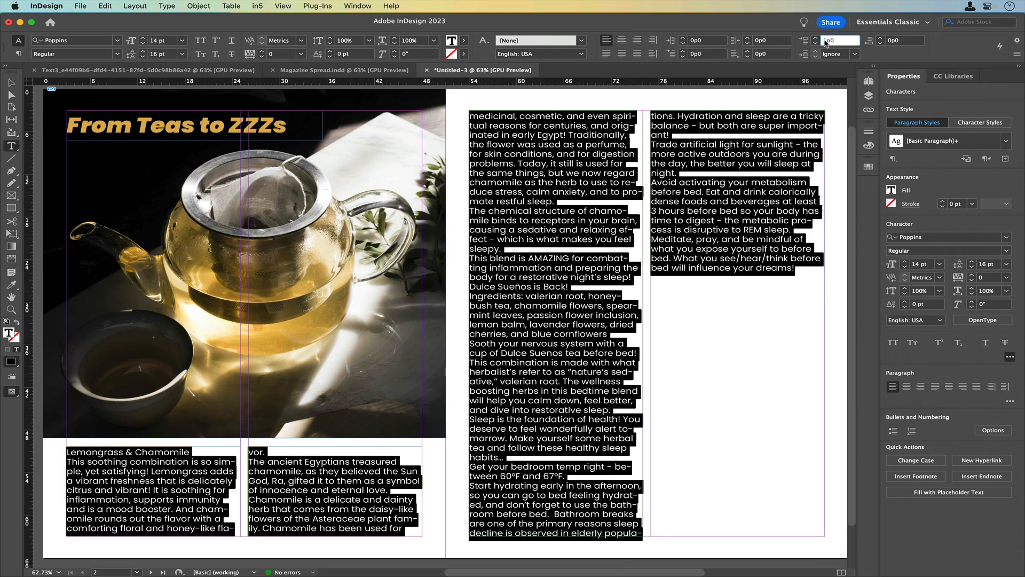
{"action": "key", "text": "Return"}
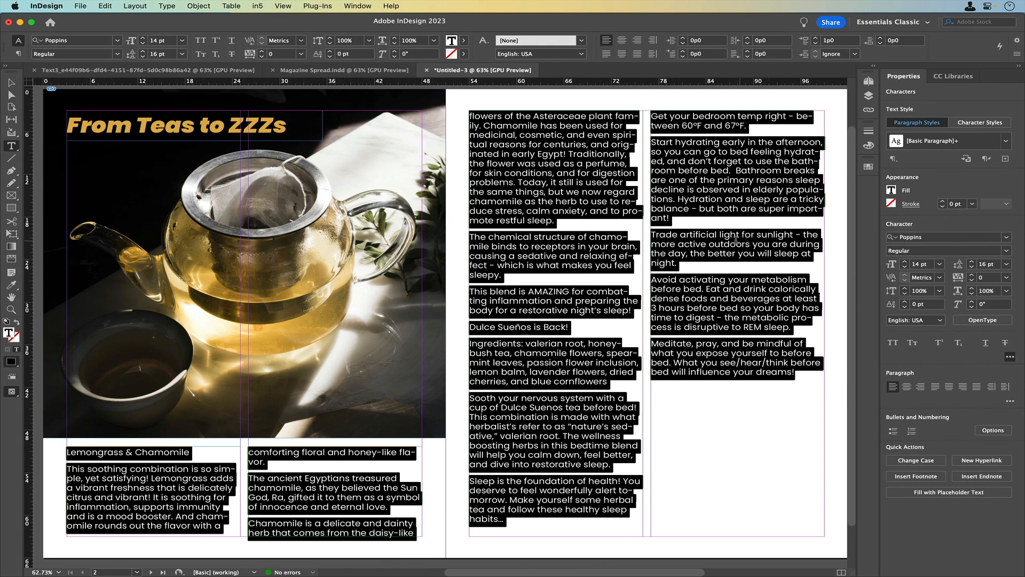
Step: Display the paragraph styles and examine which overrides the article text has on the Basic Paragraph style
{"action": "left_click", "coordinate": [352, 8]}
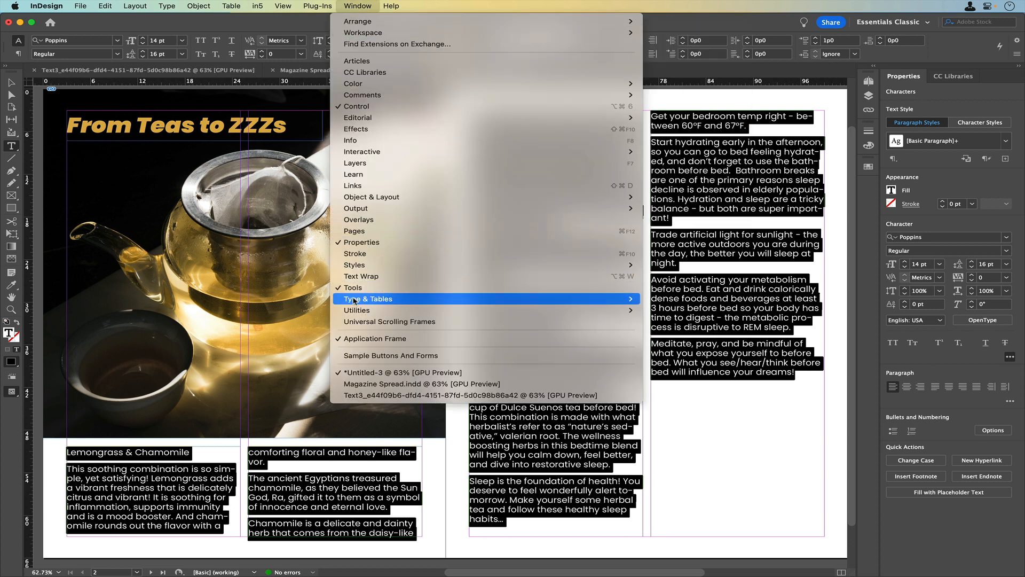
{"action": "mouse_move", "coordinate": [354, 300]}
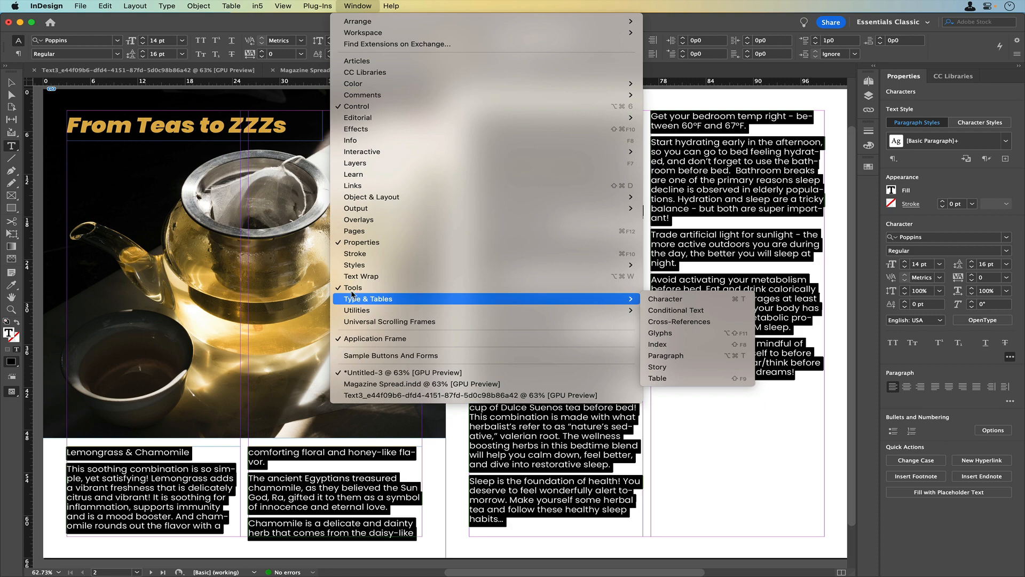
{"action": "mouse_move", "coordinate": [354, 267]}
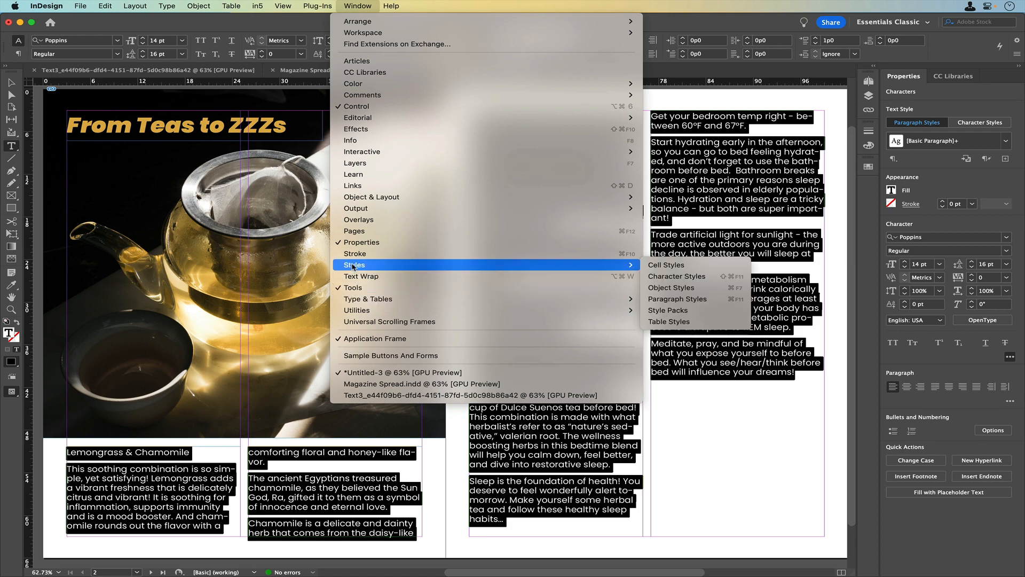
{"action": "left_click", "coordinate": [674, 300]}
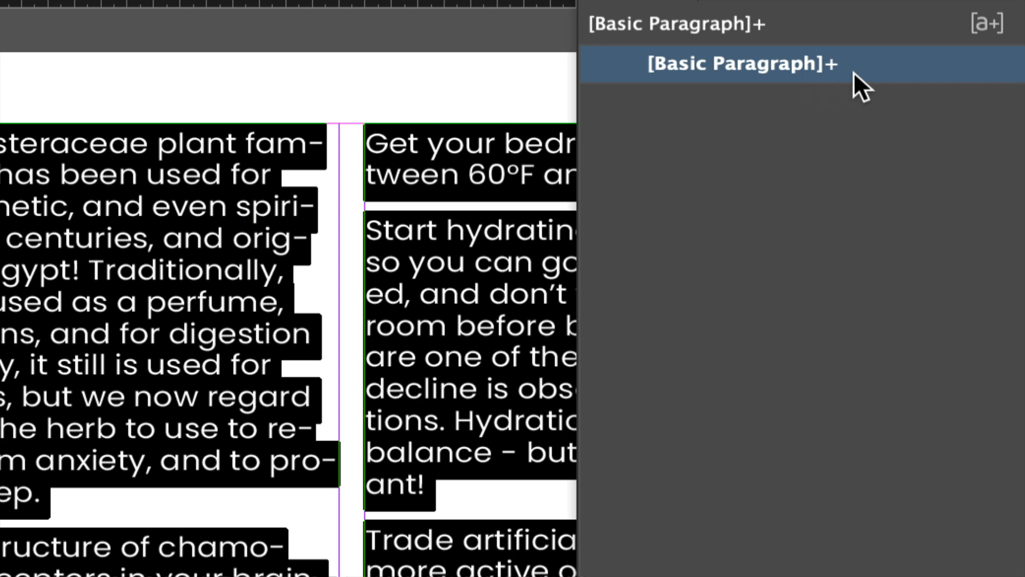
{"action": "mouse_move", "coordinate": [863, 76]}
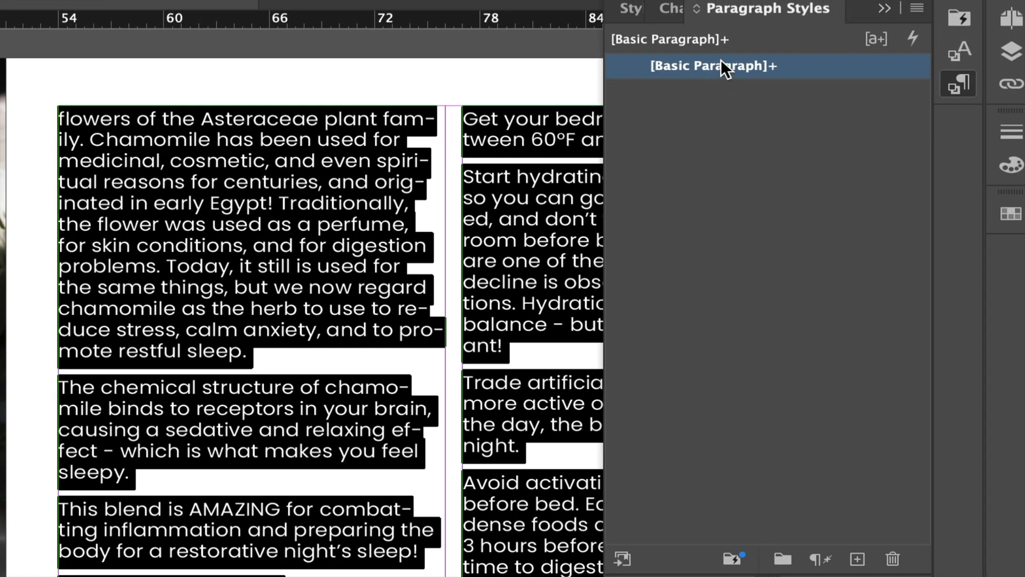
{"action": "mouse_move", "coordinate": [721, 60]}
{"action": "mouse_move", "coordinate": [655, 63]}
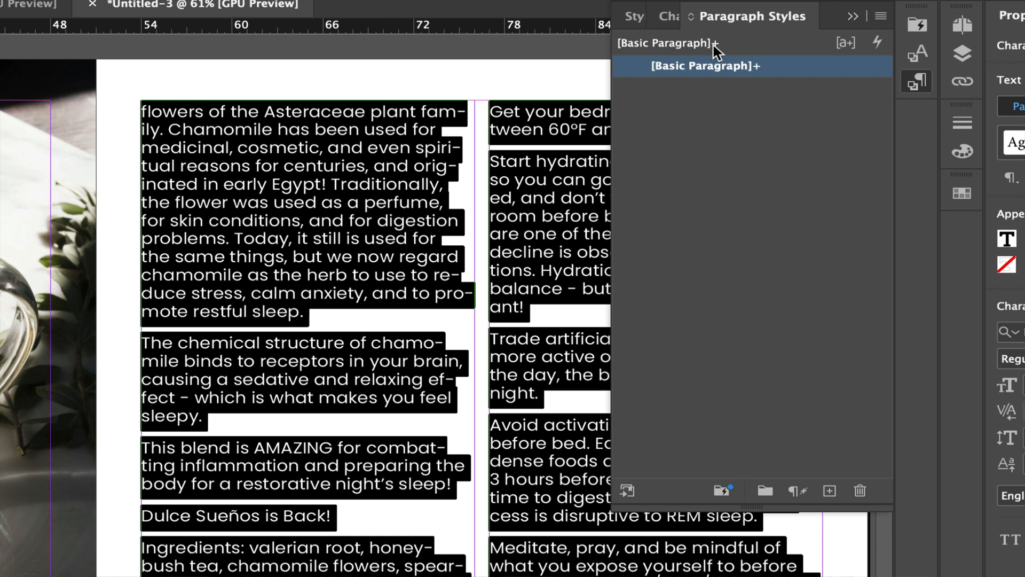
{"action": "mouse_move", "coordinate": [754, 67]}
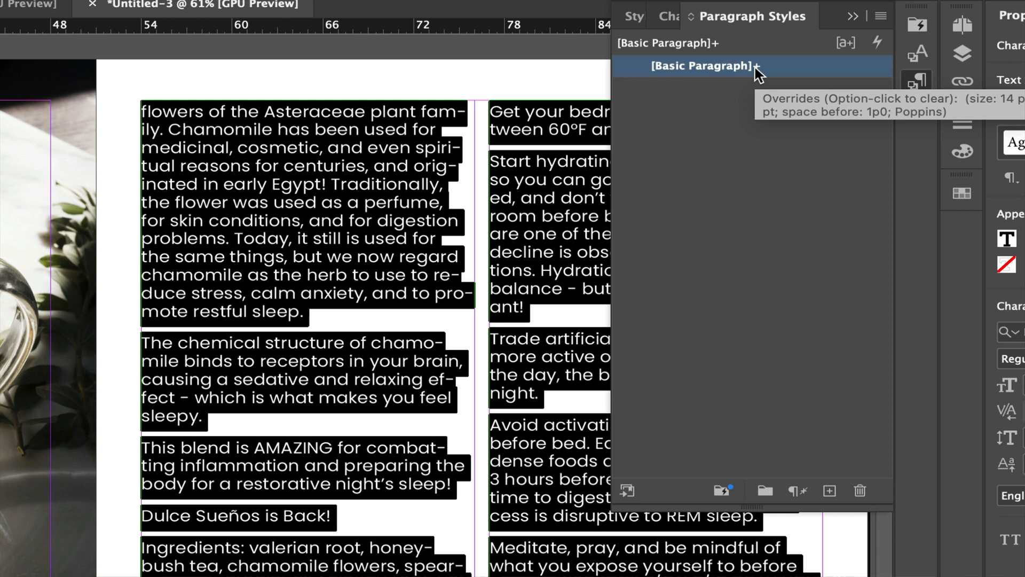
Step: Turn on the Style Override Highlighter, inspect a line of the article text with it, and leave text editing
{"action": "left_click", "coordinate": [845, 44]}
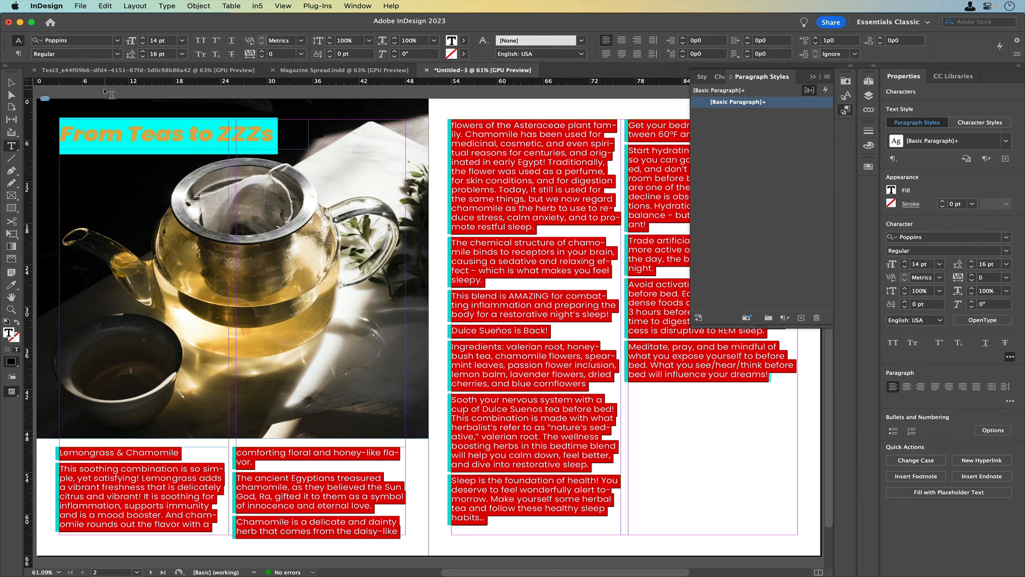
{"action": "left_click", "coordinate": [11, 84]}
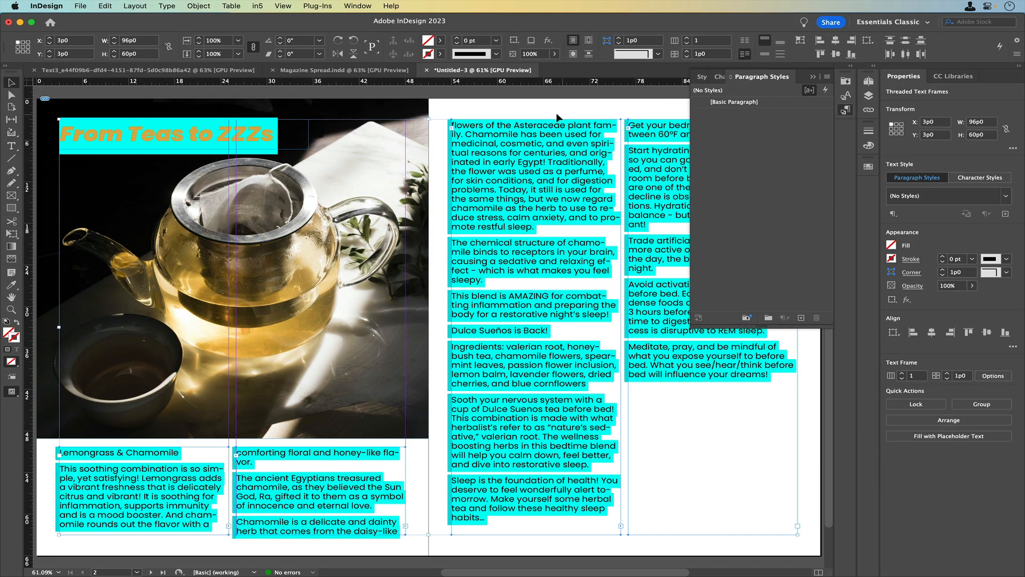
{"action": "triple_click", "coordinate": [534, 138]}
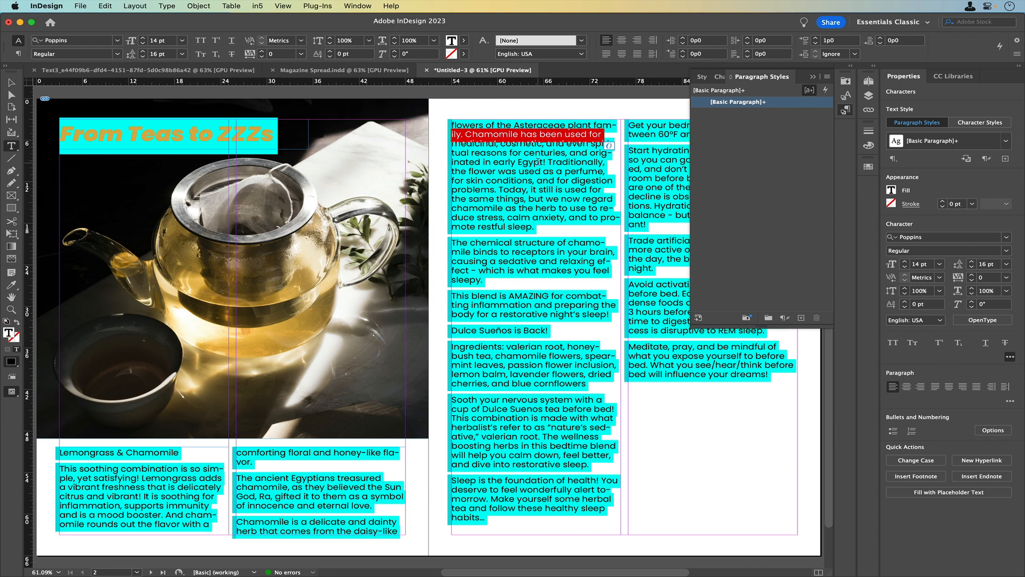
{"action": "key", "text": "Escape"}
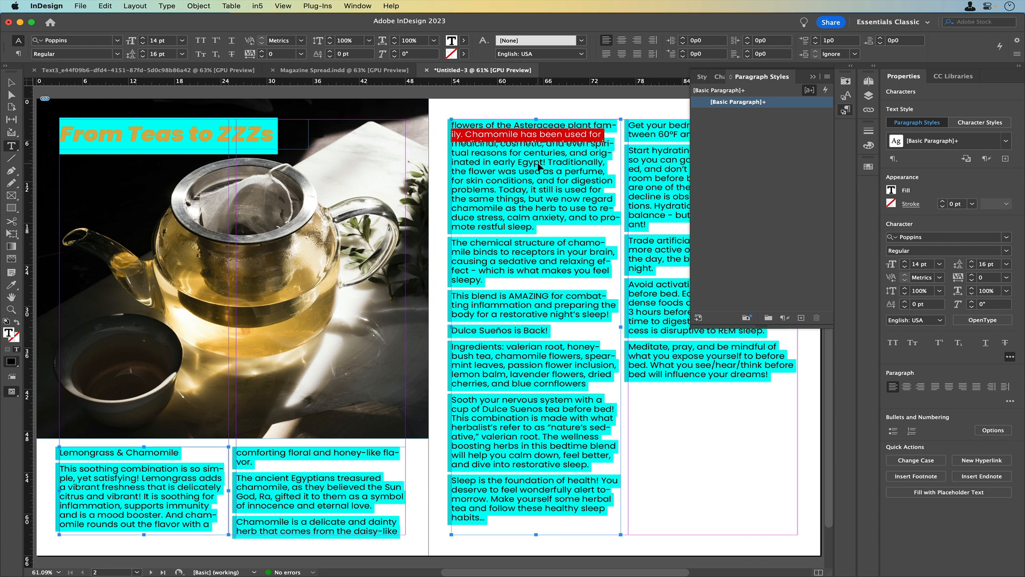
Step: Select all the article text and create a paragraph style named Body from its formatting
{"action": "key", "text": "super+a"}
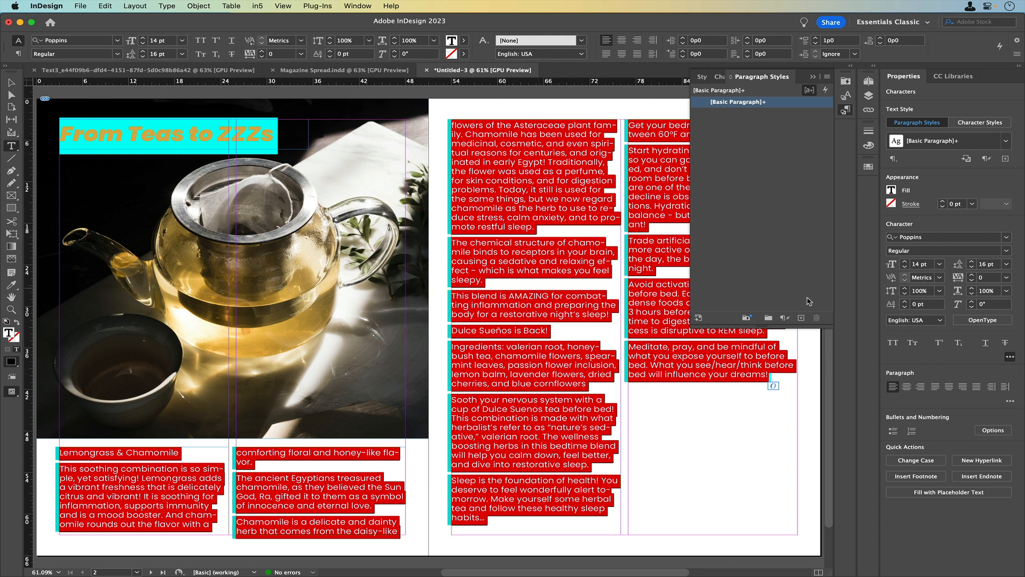
{"action": "left_click", "coordinate": [800, 319]}
{"action": "left_click", "coordinate": [736, 114]}
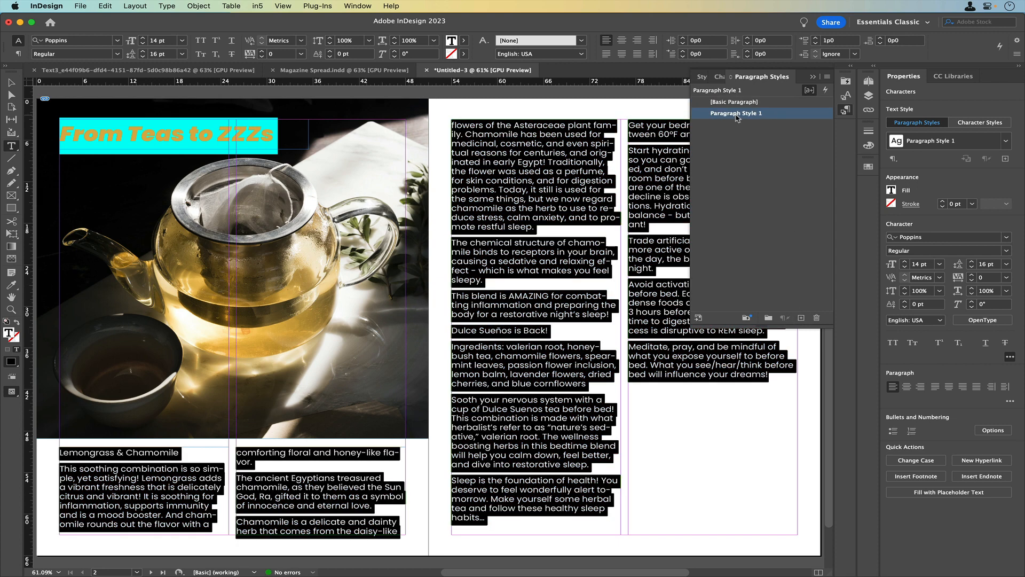
{"action": "left_click", "coordinate": [736, 114]}
{"action": "triple_click", "coordinate": [736, 115]}
{"action": "type", "text": "Body"}
{"action": "key", "text": "Return"}
Step: Turn off hyphenation in the Body paragraph style
{"action": "double_click", "coordinate": [777, 118]}
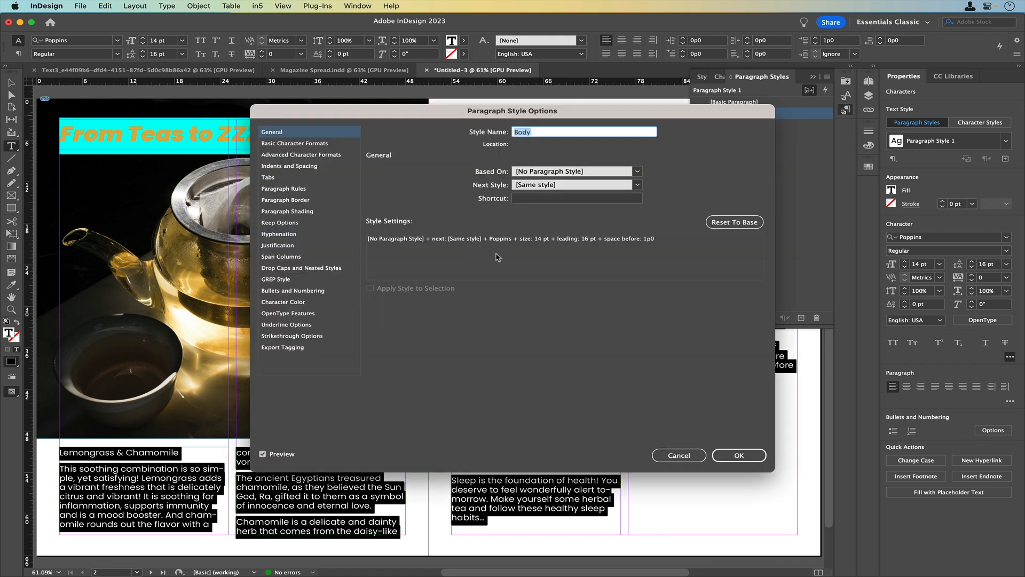
{"action": "left_click_drag", "start_coordinate": [620, 113], "coordinate": [604, 149]}
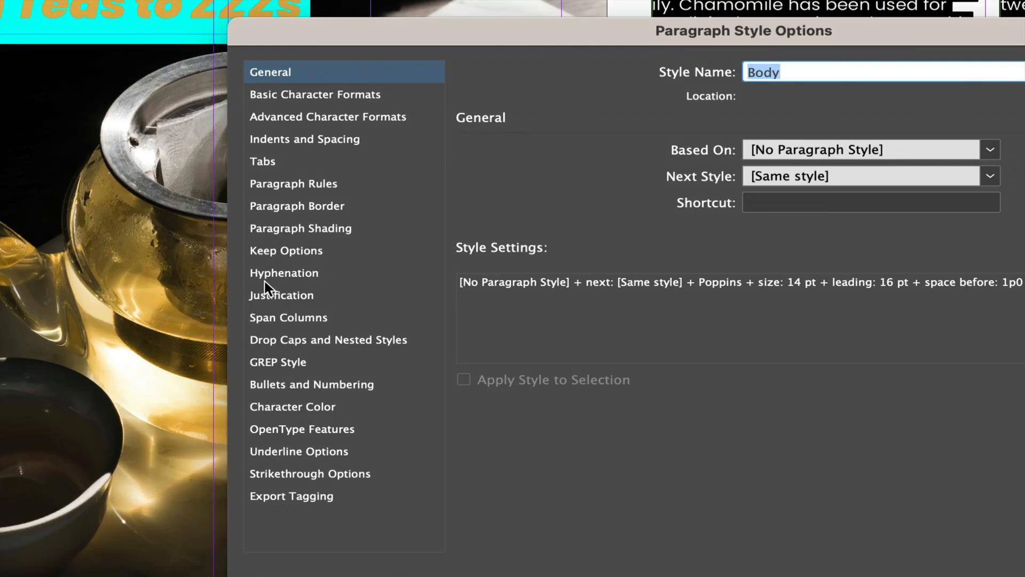
{"action": "left_click", "coordinate": [258, 271]}
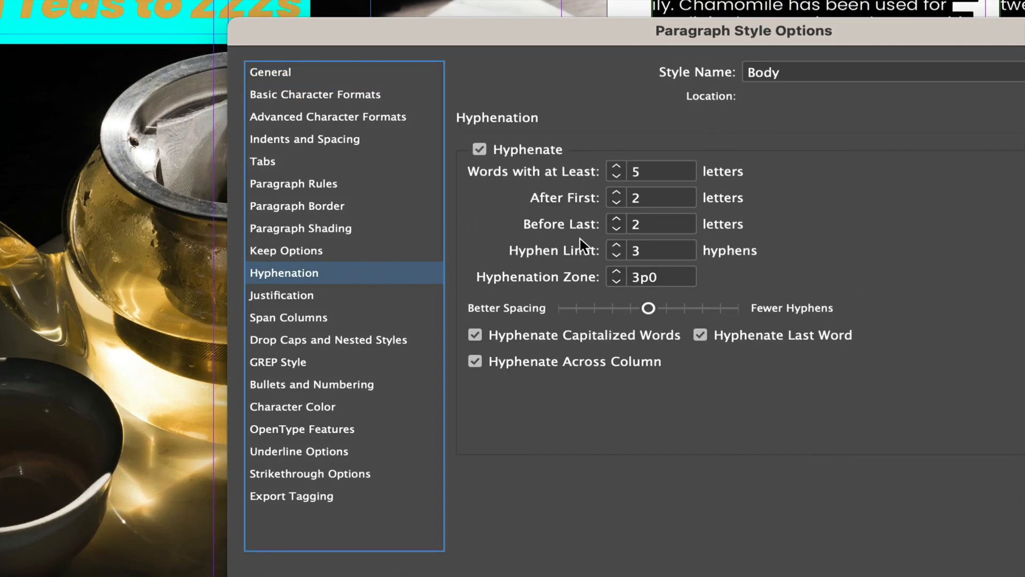
{"action": "left_click", "coordinate": [479, 149]}
{"action": "left_click", "coordinate": [479, 149]}
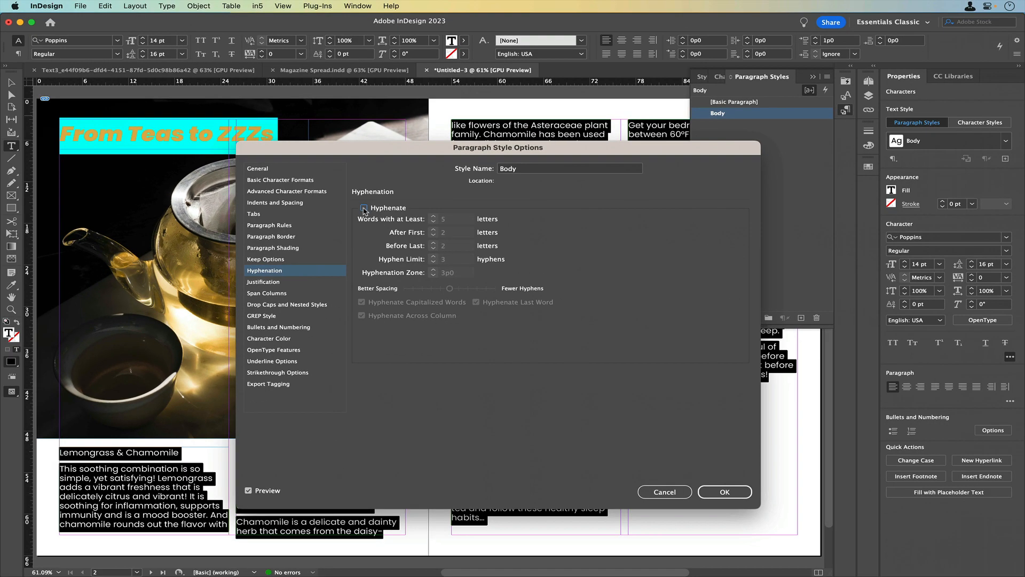
{"action": "left_click", "coordinate": [731, 495]}
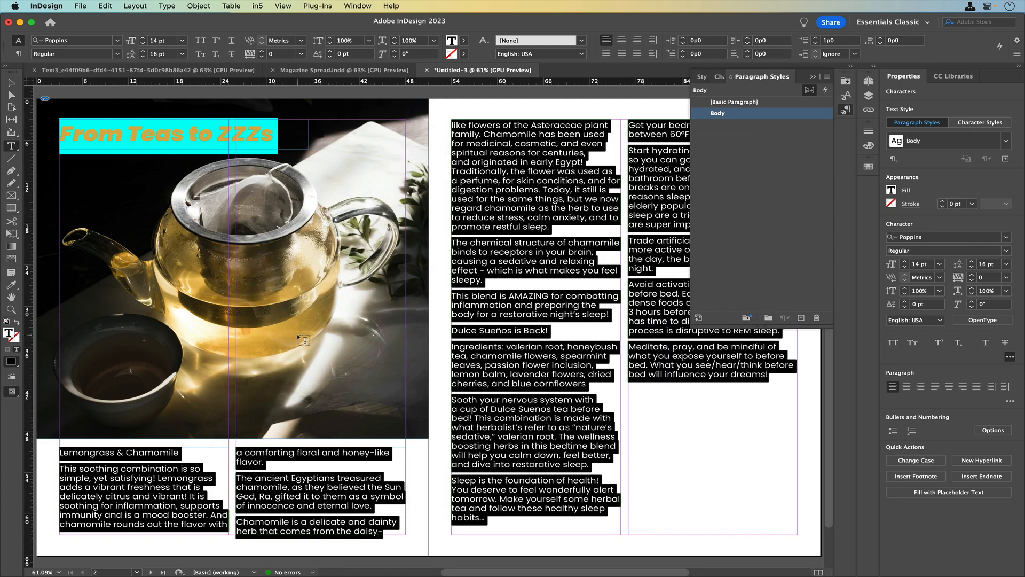
Step: Create a paragraph style named Headline from the formatting of the "From Teas to ZZZs" title
{"action": "triple_click", "coordinate": [188, 138]}
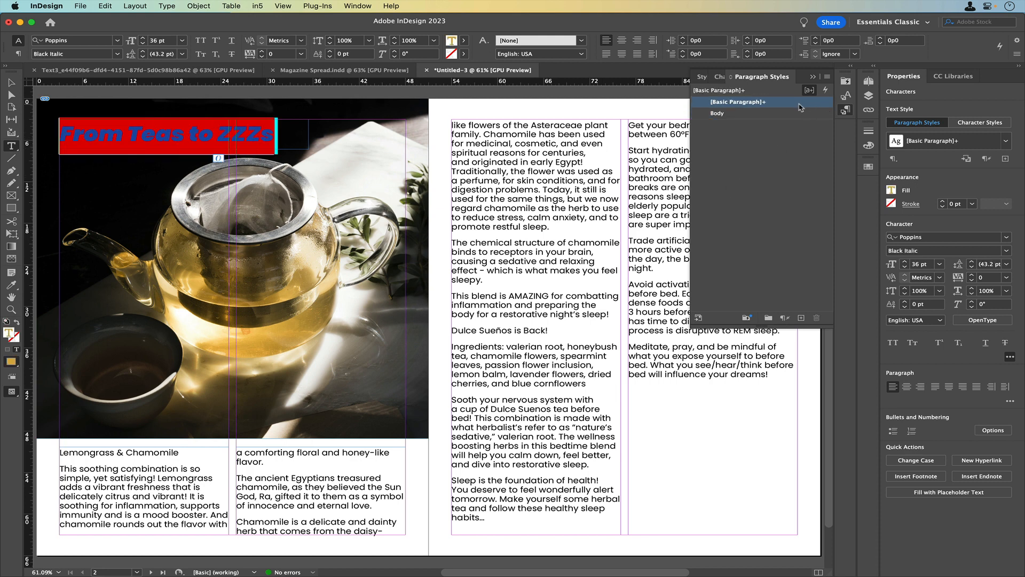
{"action": "left_click", "coordinate": [800, 318]}
{"action": "double_click", "coordinate": [747, 115]}
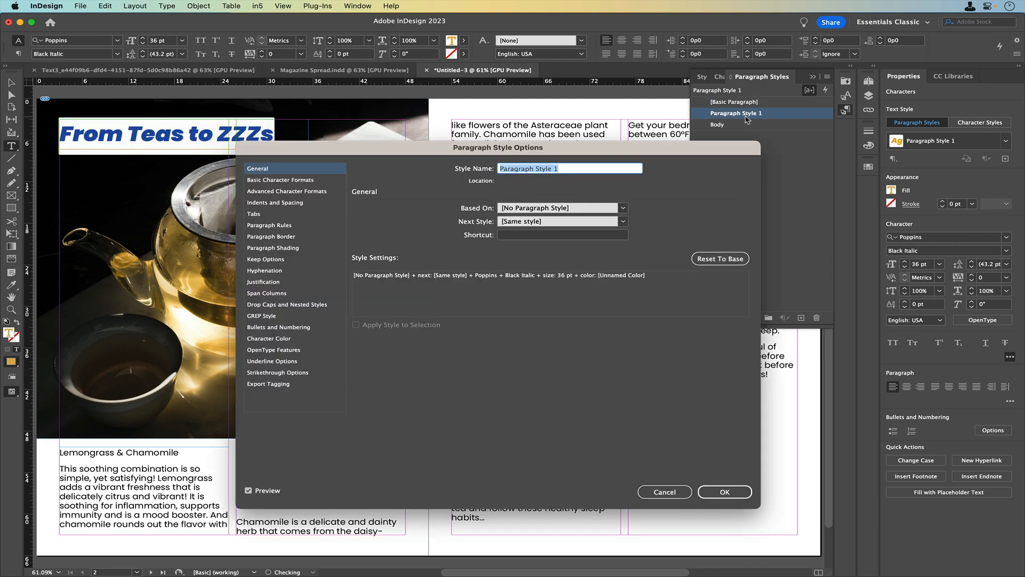
{"action": "type", "text": "Head"}
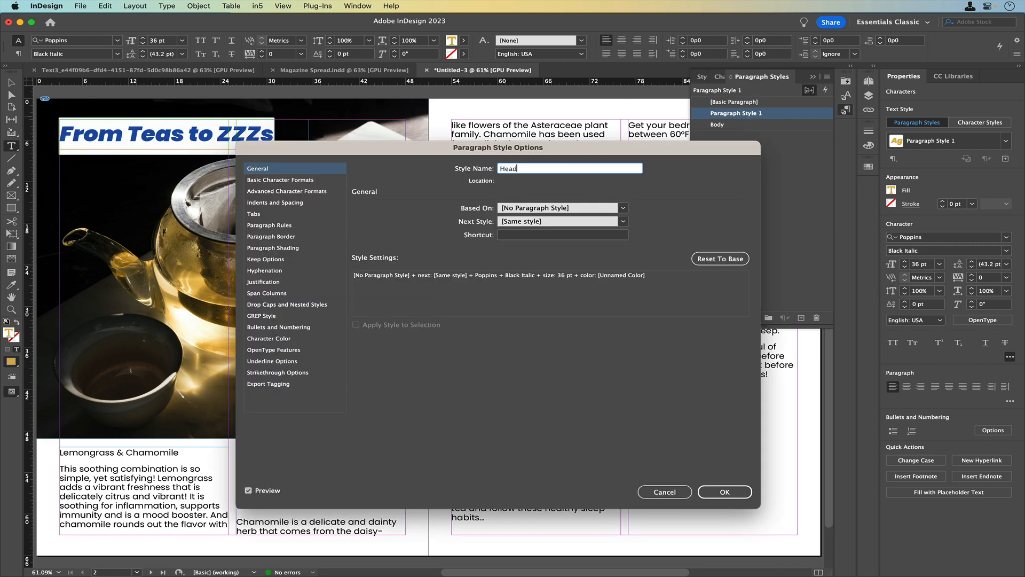
{"action": "type", "text": "line"}
{"action": "key", "text": "Return"}
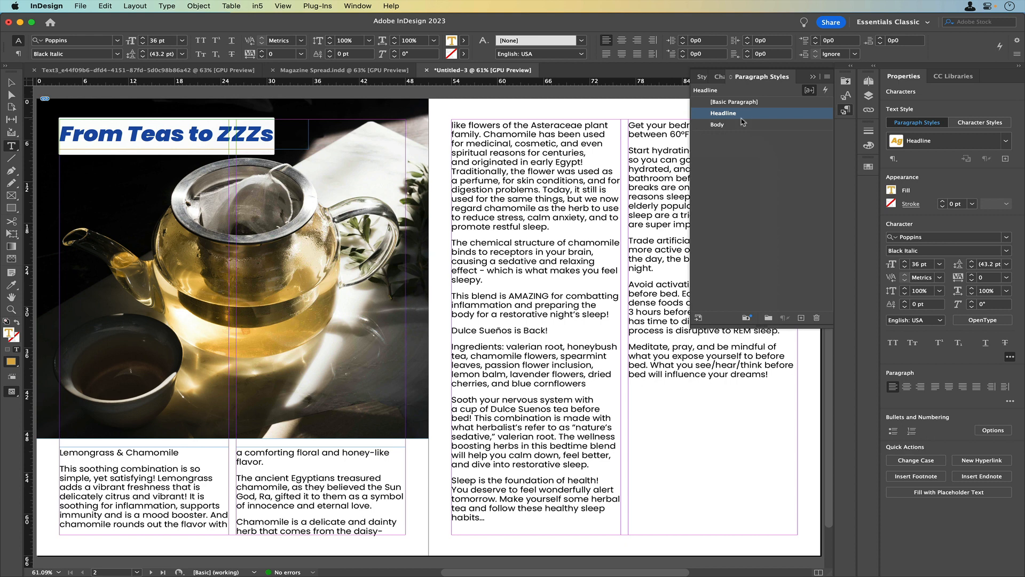
Step: Select the whole "From Teas to ZZZs" title and save its gold text color as a new swatch
{"action": "left_click", "coordinate": [177, 451]}
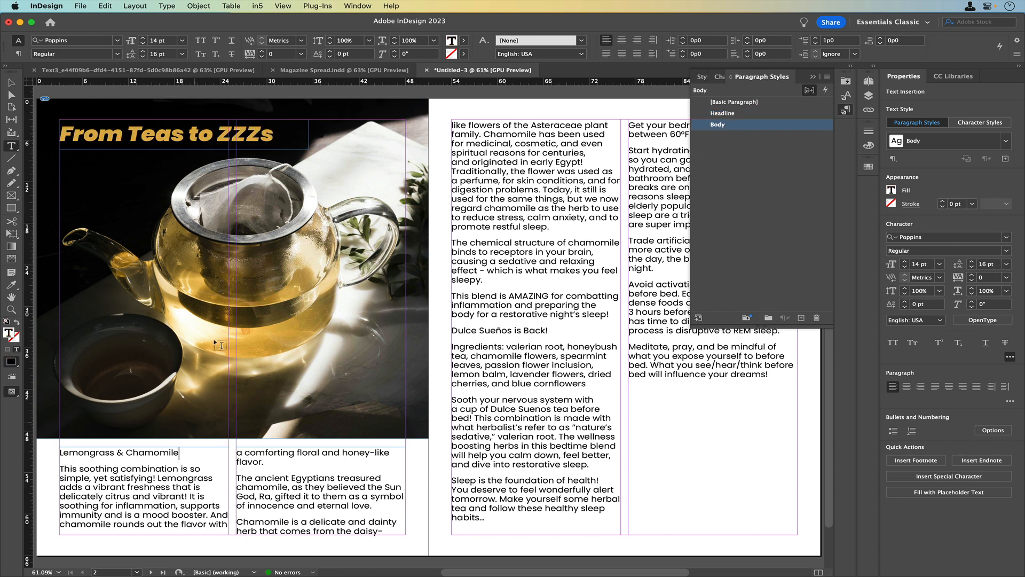
{"action": "left_click", "coordinate": [169, 130]}
{"action": "double_click", "coordinate": [169, 130]}
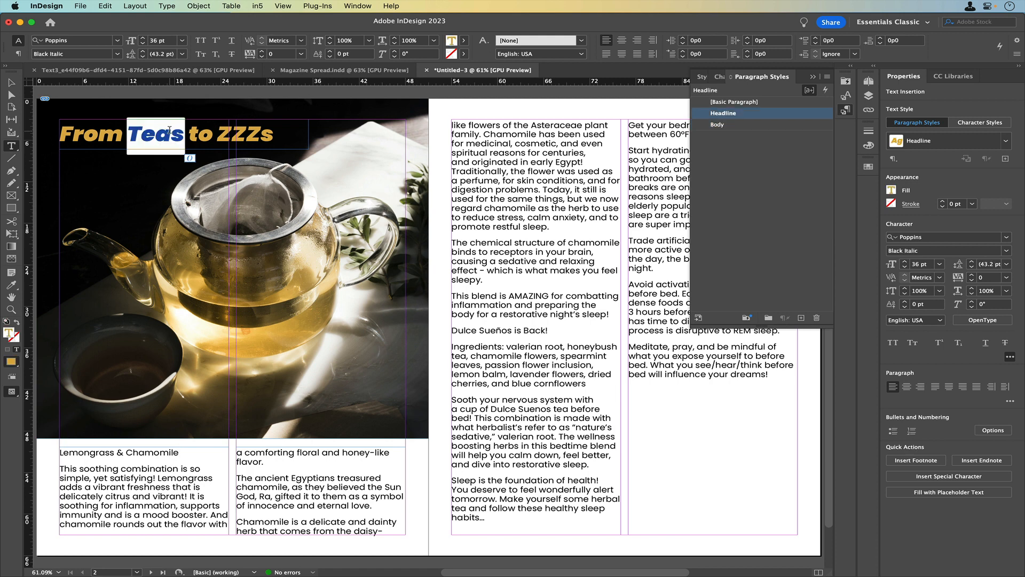
{"action": "left_click", "coordinate": [169, 130]}
{"action": "double_click", "coordinate": [169, 130]}
{"action": "left_click", "coordinate": [169, 129]}
{"action": "triple_click", "coordinate": [169, 129]}
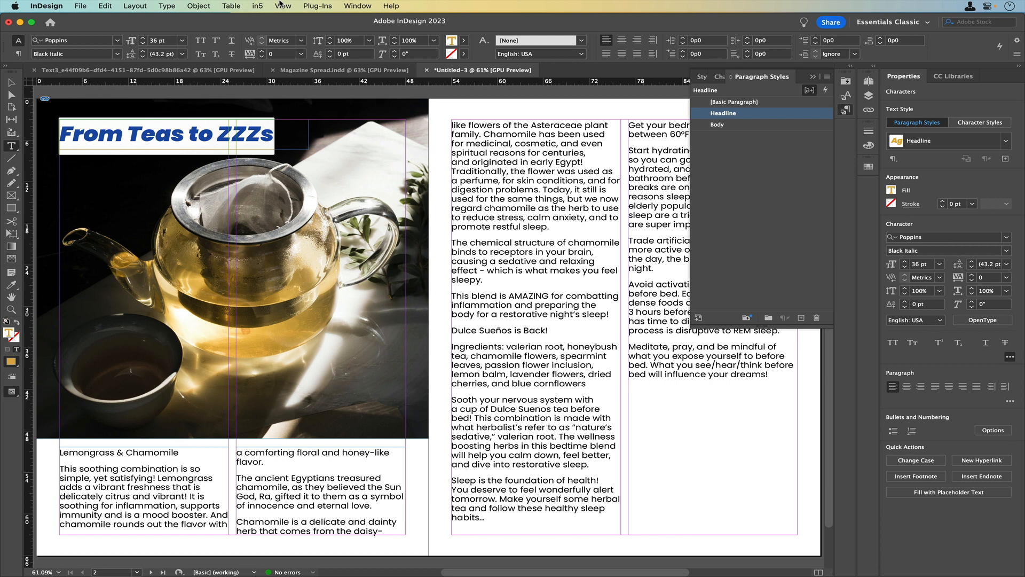
{"action": "left_click", "coordinate": [870, 167]}
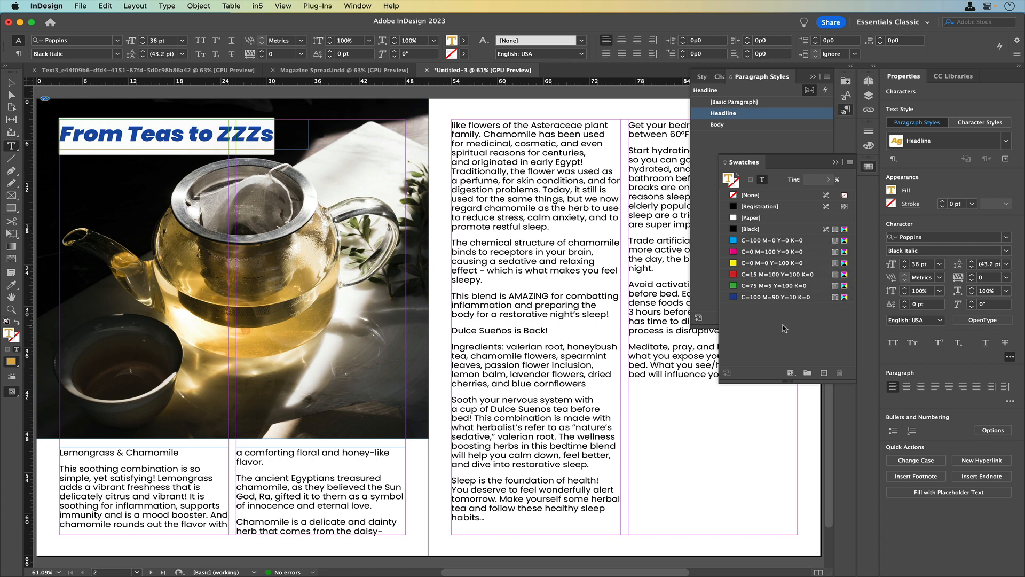
{"action": "left_click", "coordinate": [824, 374]}
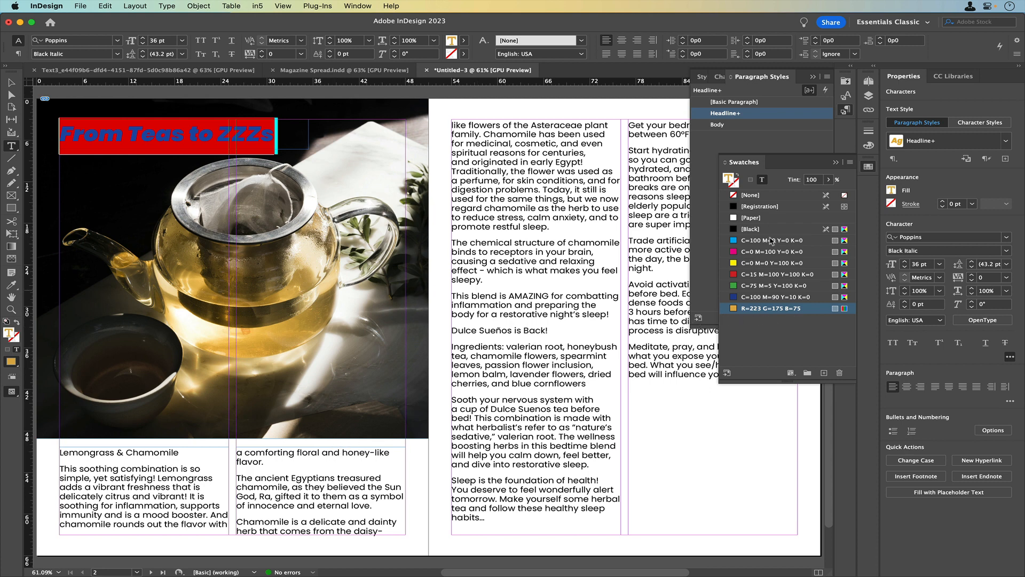
{"action": "left_click", "coordinate": [837, 163]}
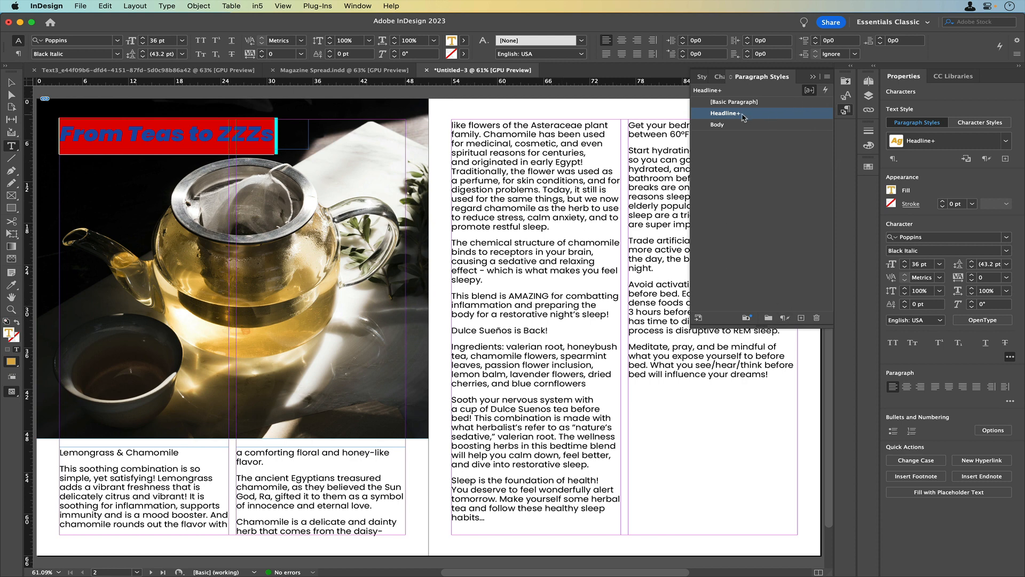
Step: Redefine the Headline paragraph style from the selected title so that it uses the gold swatch
{"action": "mouse_move", "coordinate": [739, 120]}
{"action": "left_click", "coordinate": [828, 78]}
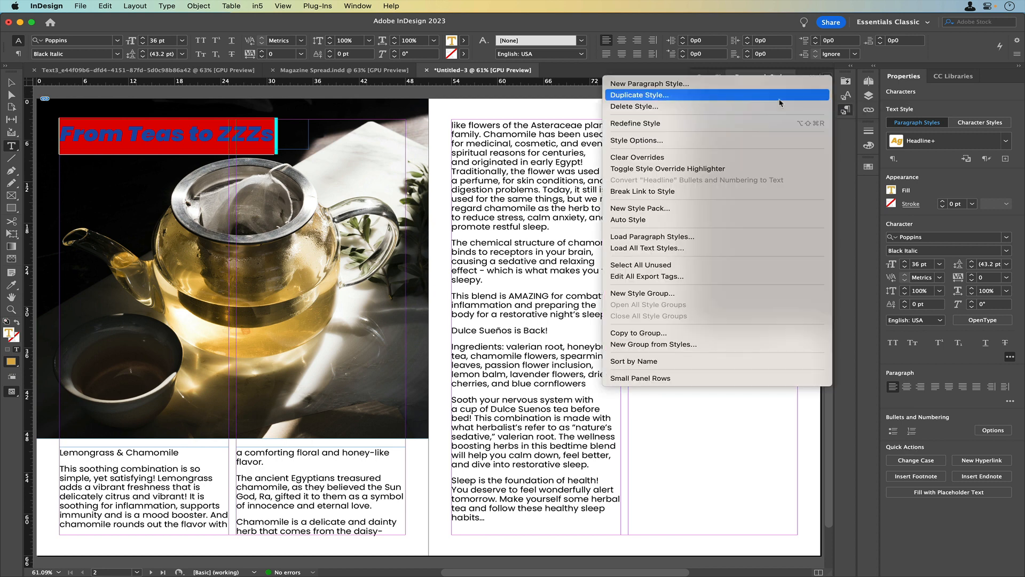
{"action": "left_click", "coordinate": [754, 124]}
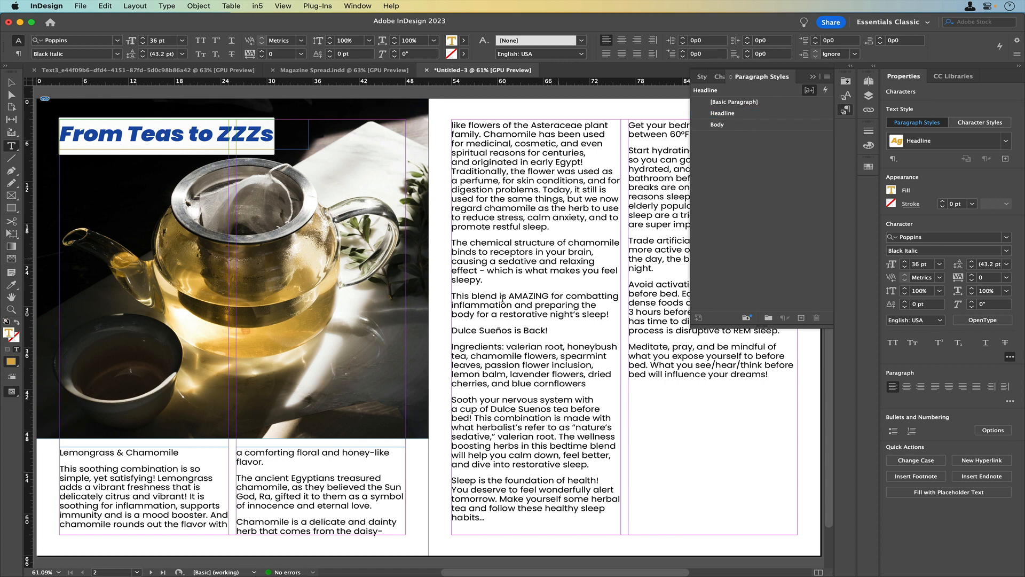
Step: Set the "Lemongrass & Chamomile" line at the start of the article to Poppins SemiBold
{"action": "double_click", "coordinate": [144, 453]}
{"action": "triple_click", "coordinate": [145, 453]}
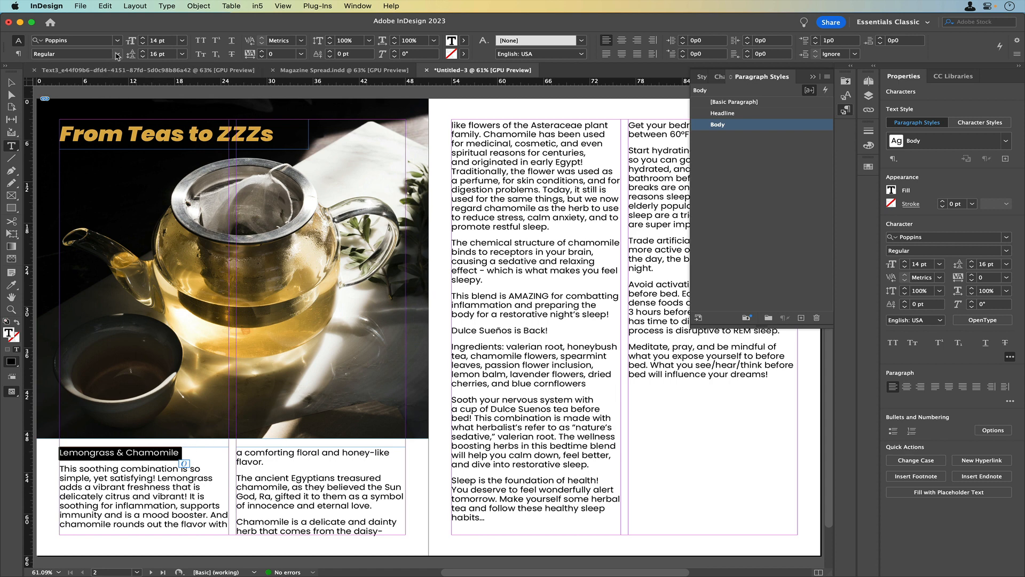
{"action": "left_click", "coordinate": [117, 54]}
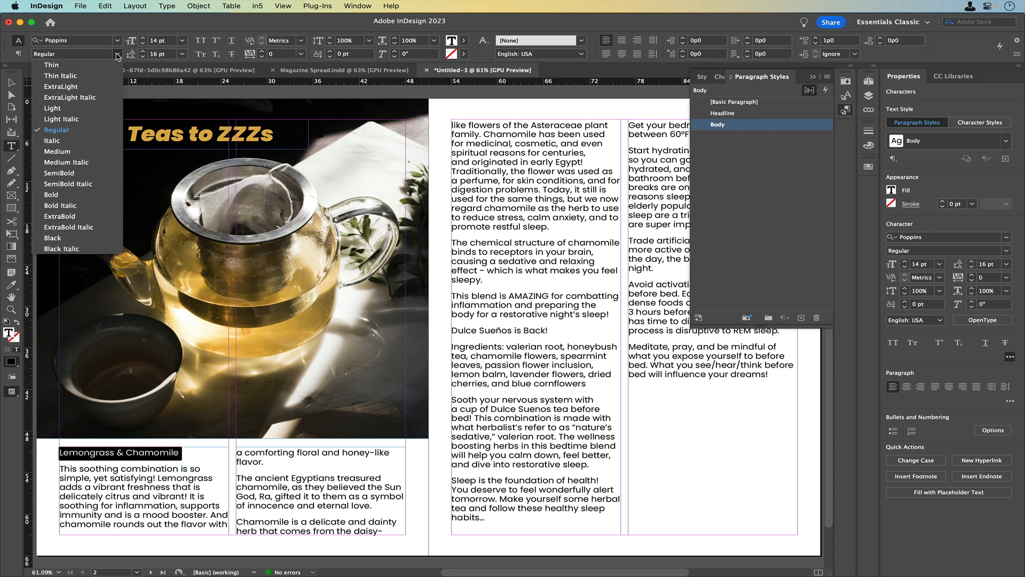
{"action": "left_click", "coordinate": [85, 173]}
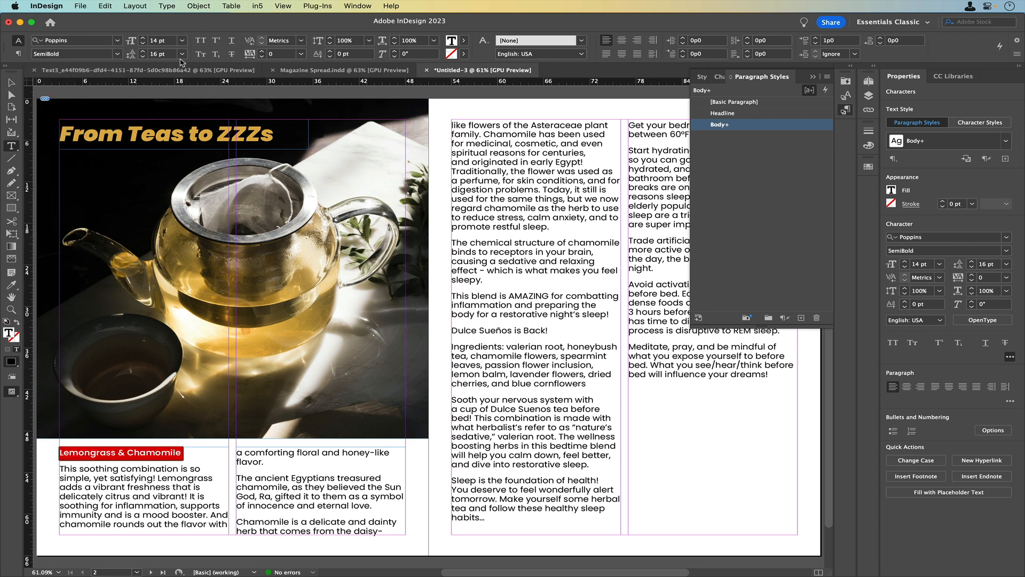
Step: Set the "Lemongrass & Chamomile" line to a 20 pt font size with 24 pt leading
{"action": "left_click", "coordinate": [172, 44]}
{"action": "left_click", "coordinate": [135, 42]}
{"action": "type", "text": "20"}
{"action": "key", "text": "Tab"}
{"action": "type", "text": "2"}
{"action": "key", "text": "Tab"}
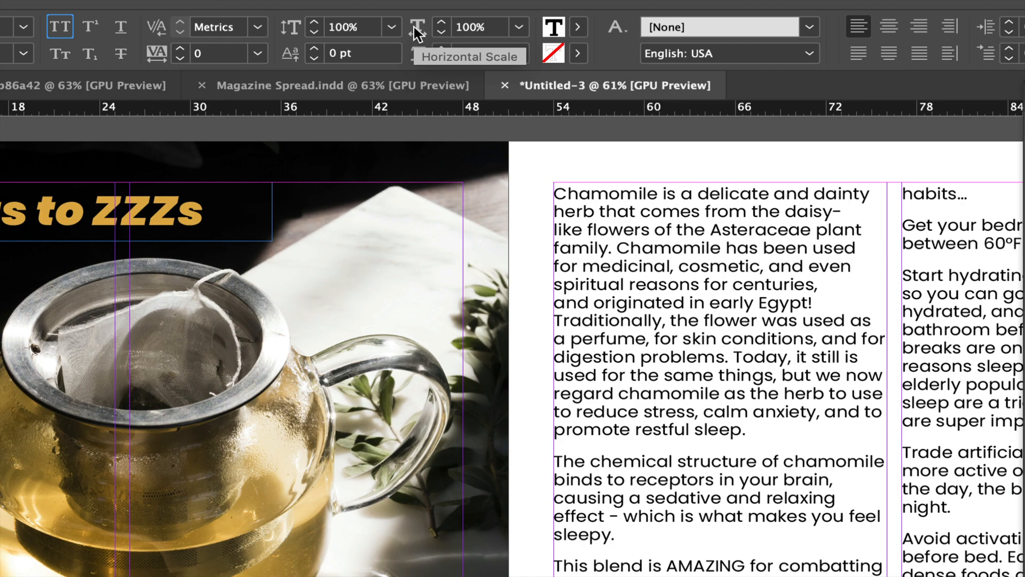
Step: Set the horizontal scale of the "Lemongrass & Chamomile" line to 95%
{"action": "left_click", "coordinate": [455, 26]}
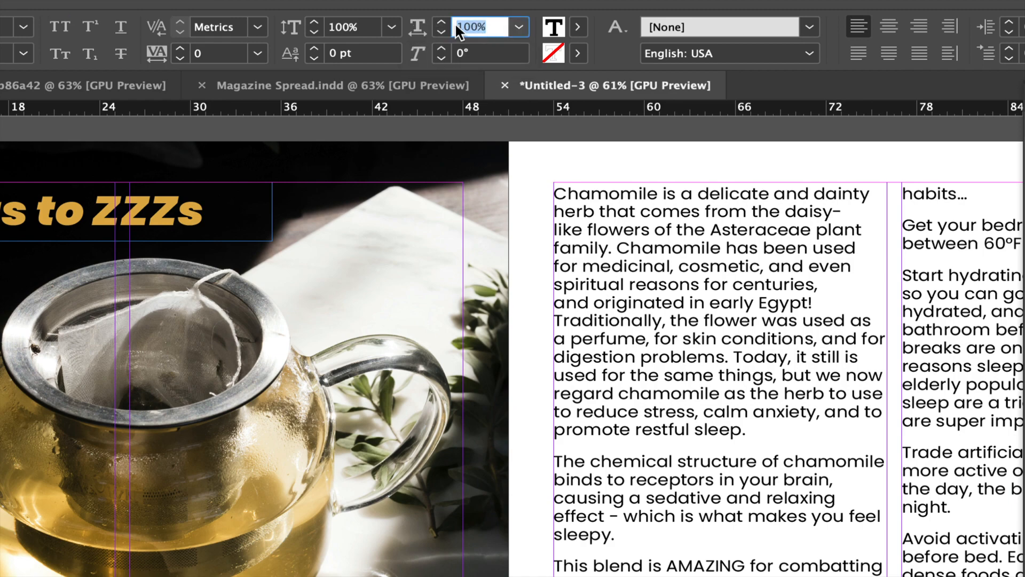
{"action": "type", "text": "95"}
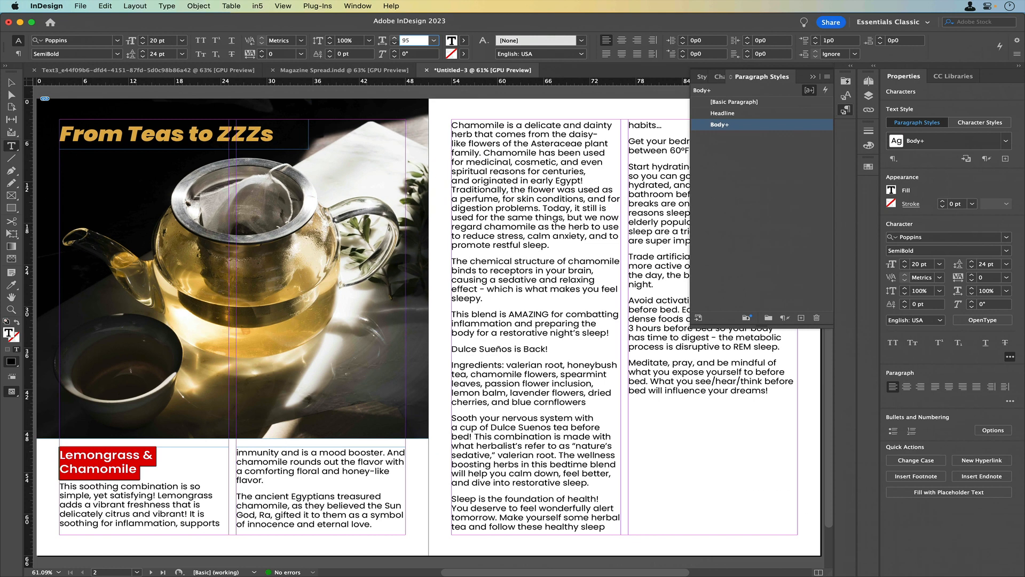
{"action": "key", "text": "Return"}
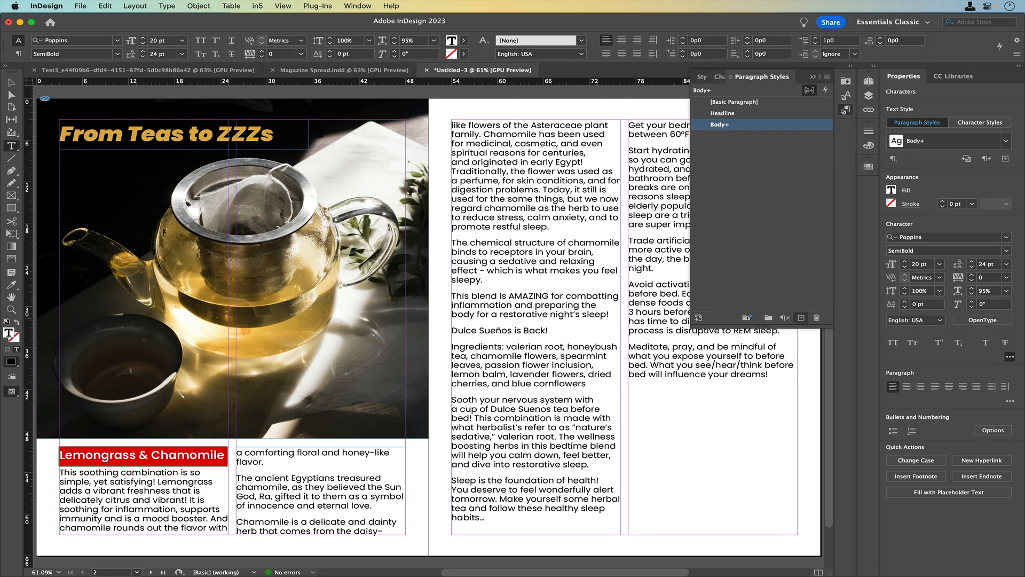
Step: Create a paragraph style named Subhead from the formatting of the "Lemongrass & Chamomile" line
{"action": "left_click", "coordinate": [800, 318]}
{"action": "double_click", "coordinate": [734, 136]}
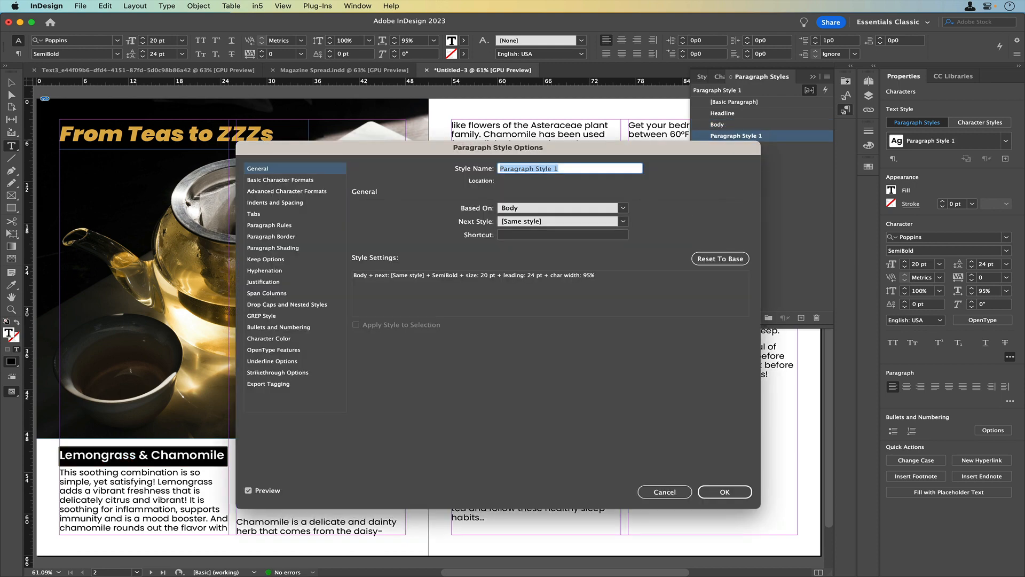
{"action": "type", "text": "Subhead"}
{"action": "key", "text": "Return"}
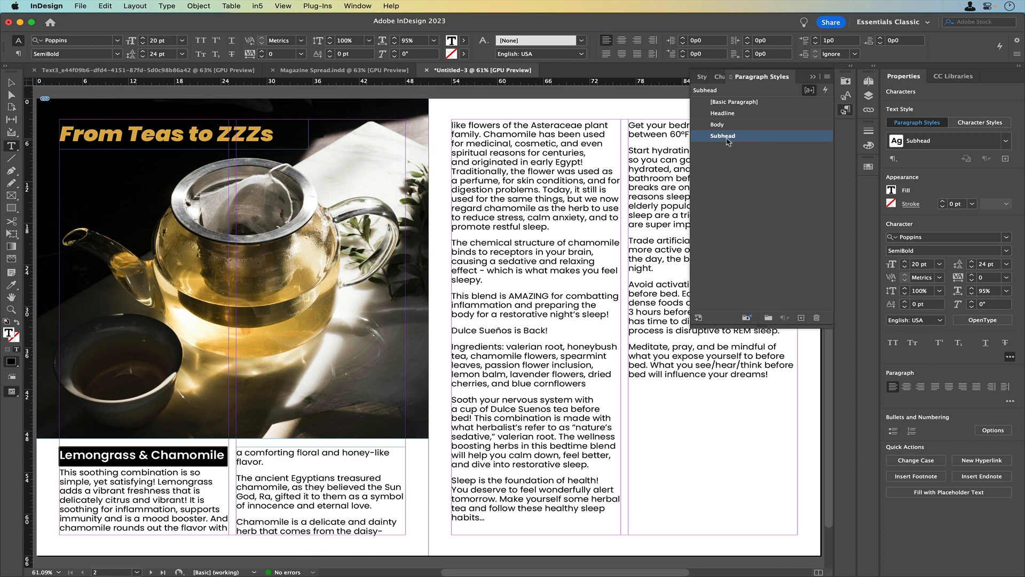
{"action": "left_click", "coordinate": [726, 140]}
{"action": "left_click", "coordinate": [734, 152]}
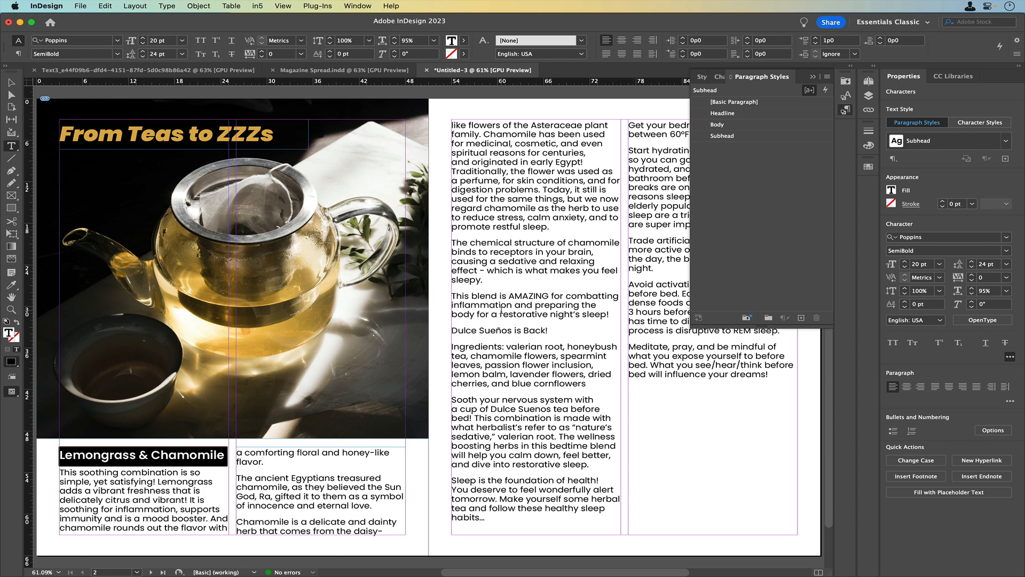
Step: Apply the Subhead paragraph style to the "Dulce Sueños is Back!" line
{"action": "left_click", "coordinate": [522, 330]}
{"action": "left_click_drag", "start_coordinate": [550, 331], "coordinate": [451, 331]}
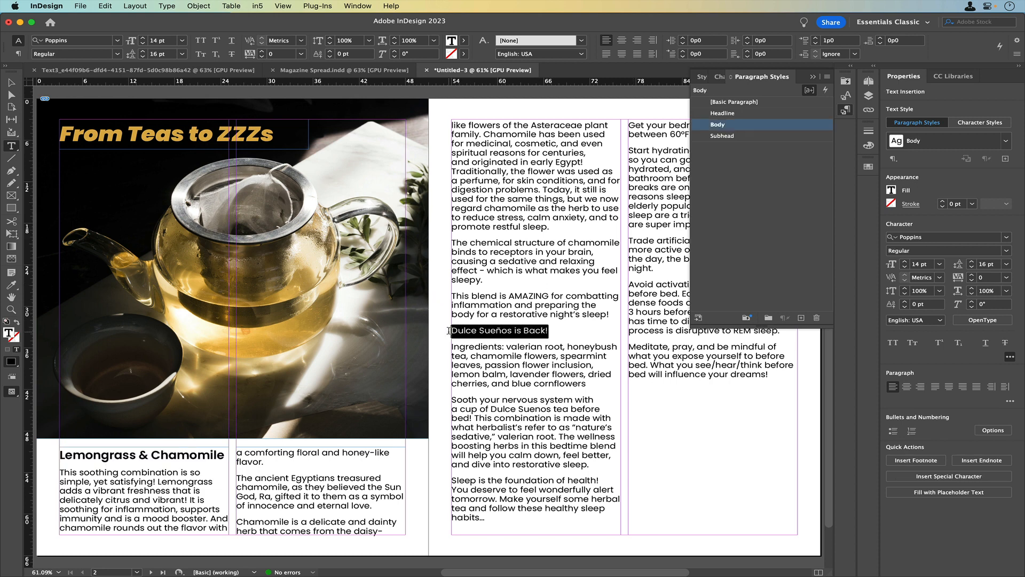
{"action": "left_click", "coordinate": [724, 136]}
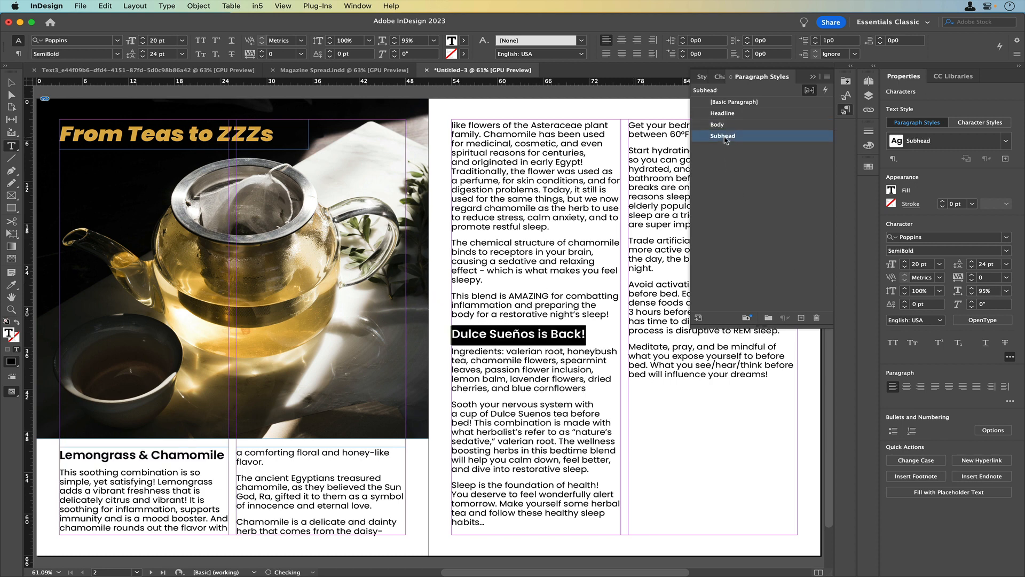
{"action": "left_click", "coordinate": [531, 365]}
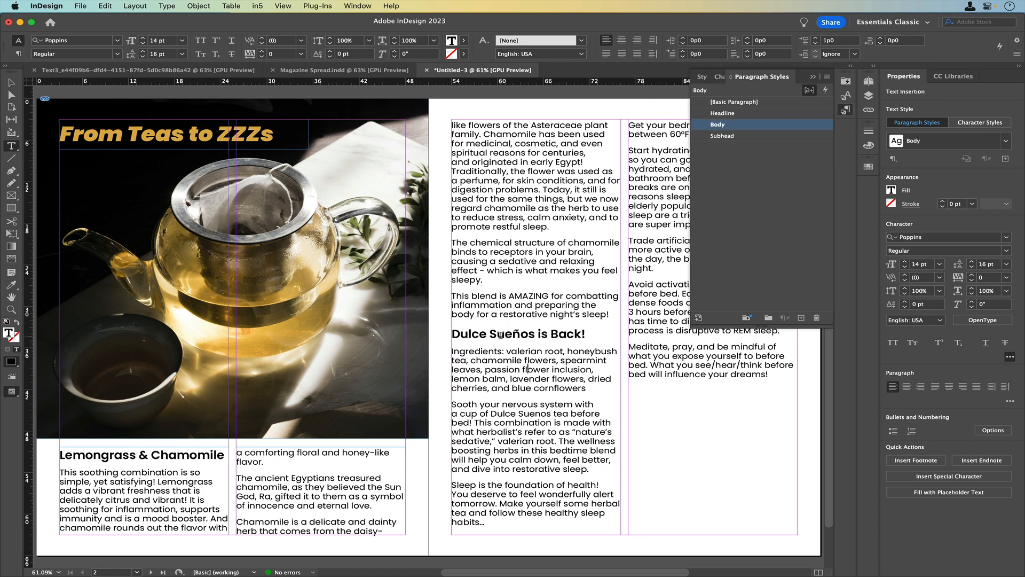
Step: Set the Subhead paragraph style's character color to the R=223 G=175 B=75 swatch and collapse the paragraph style list
{"action": "double_click", "coordinate": [175, 453]}
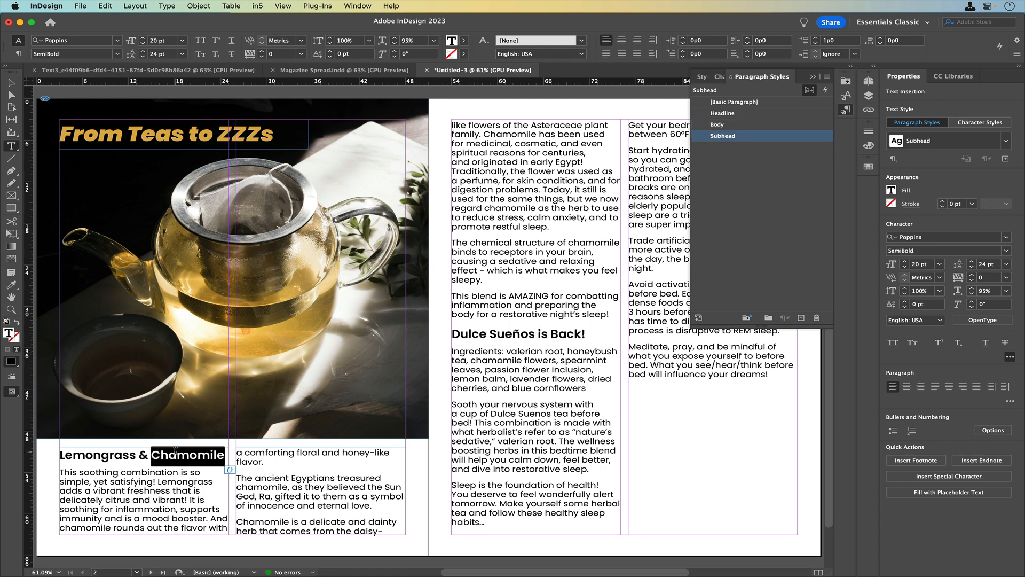
{"action": "triple_click", "coordinate": [175, 453]}
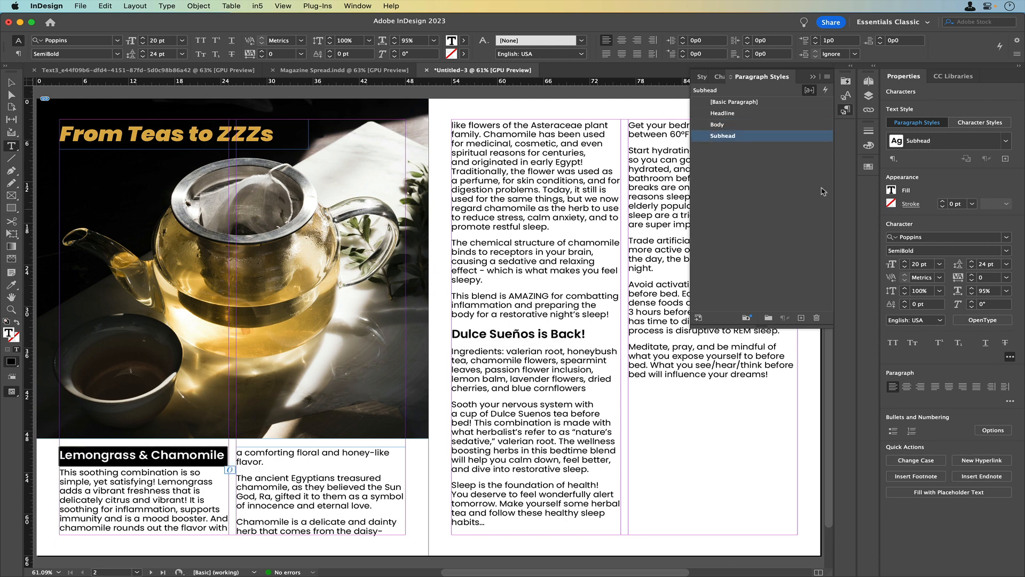
{"action": "double_click", "coordinate": [765, 137]}
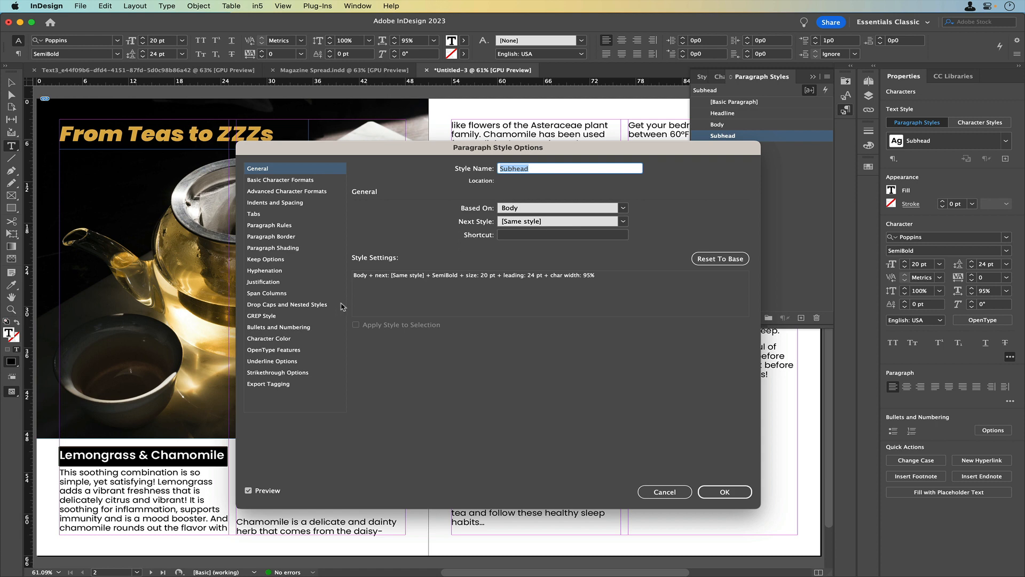
{"action": "left_click", "coordinate": [282, 339]}
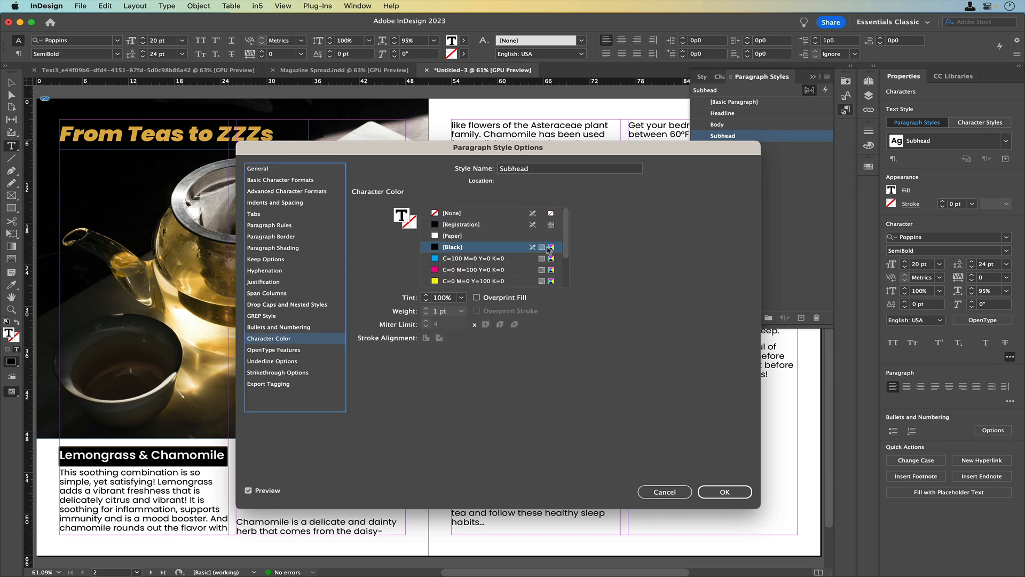
{"action": "scroll", "coordinate": [550, 249], "scroll_direction": "down", "scroll_amount": 3}
{"action": "left_click", "coordinate": [475, 282]}
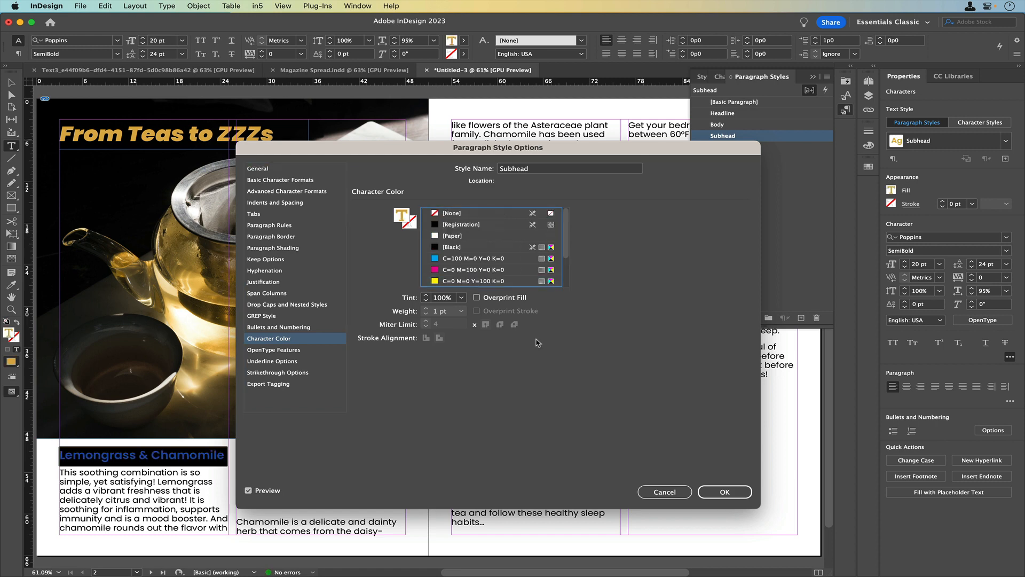
{"action": "scroll", "coordinate": [487, 238], "scroll_direction": "down", "scroll_amount": 3}
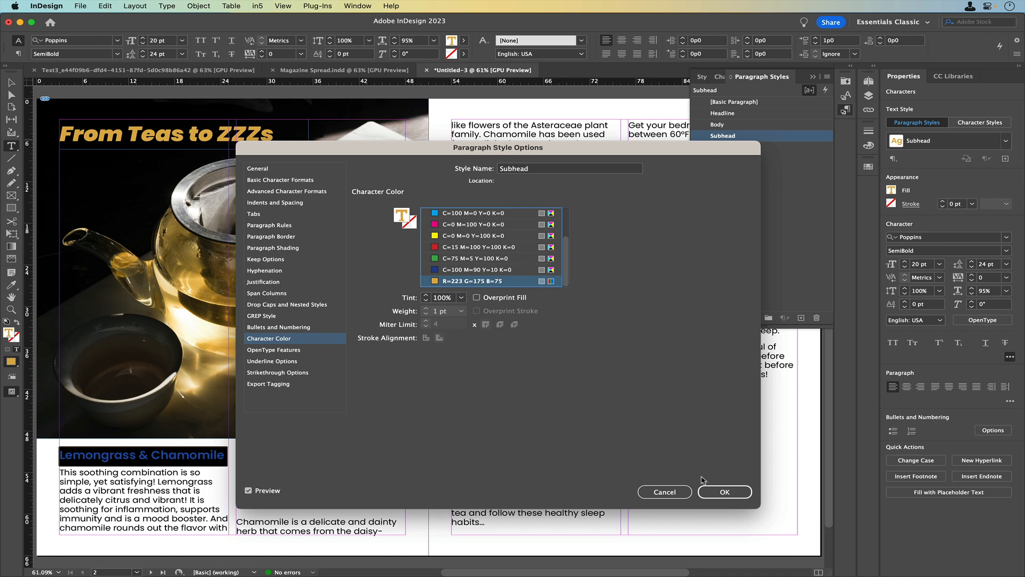
{"action": "left_click", "coordinate": [711, 491]}
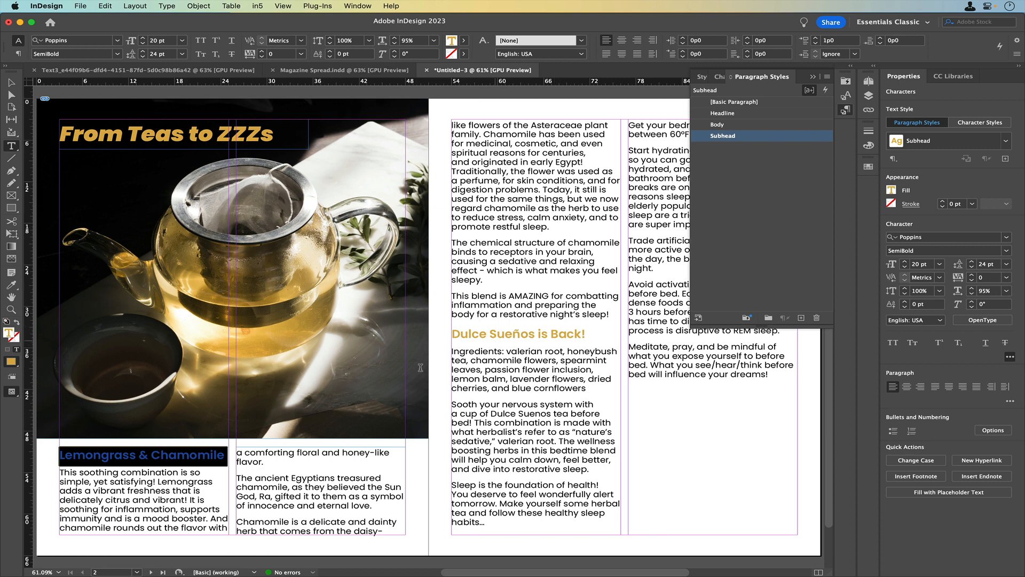
{"action": "left_click", "coordinate": [148, 455]}
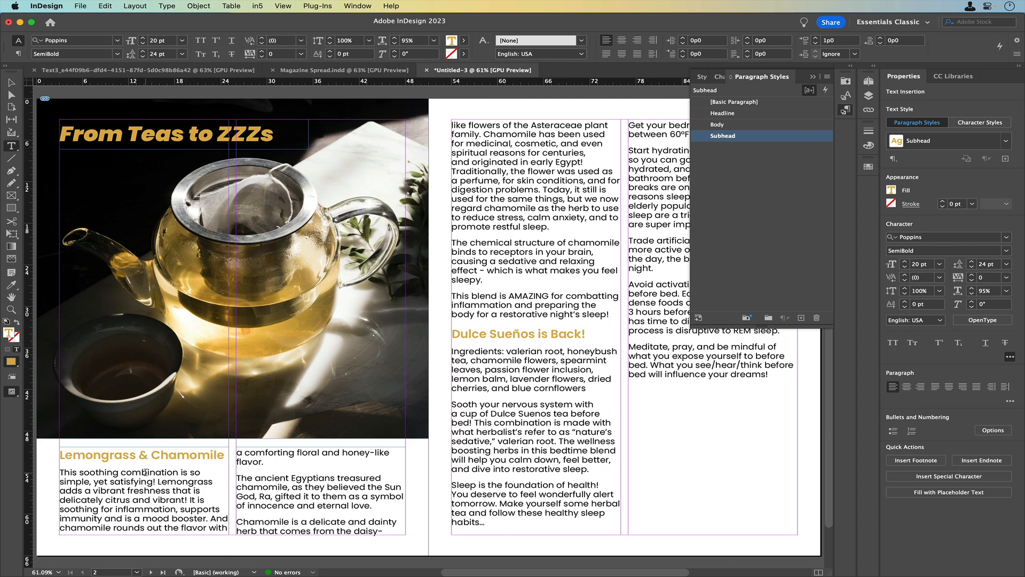
{"action": "left_click", "coordinate": [813, 78]}
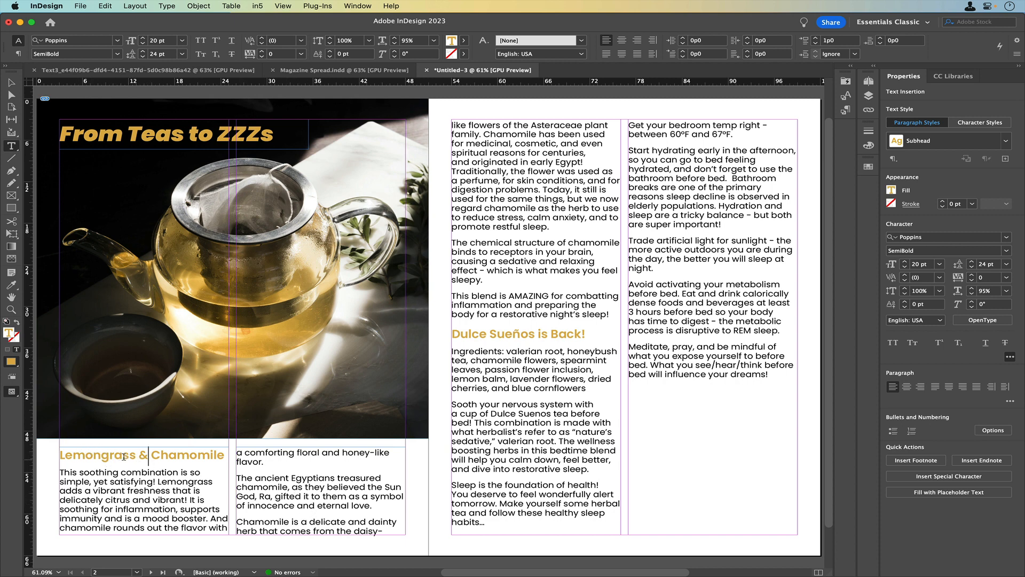
Step: Set the vertical justification of the text frame holding the "Lemongrass & Chamomile" heading to Justify
{"action": "scroll", "coordinate": [91, 455], "scroll_direction": "down", "scroll_amount": 1}
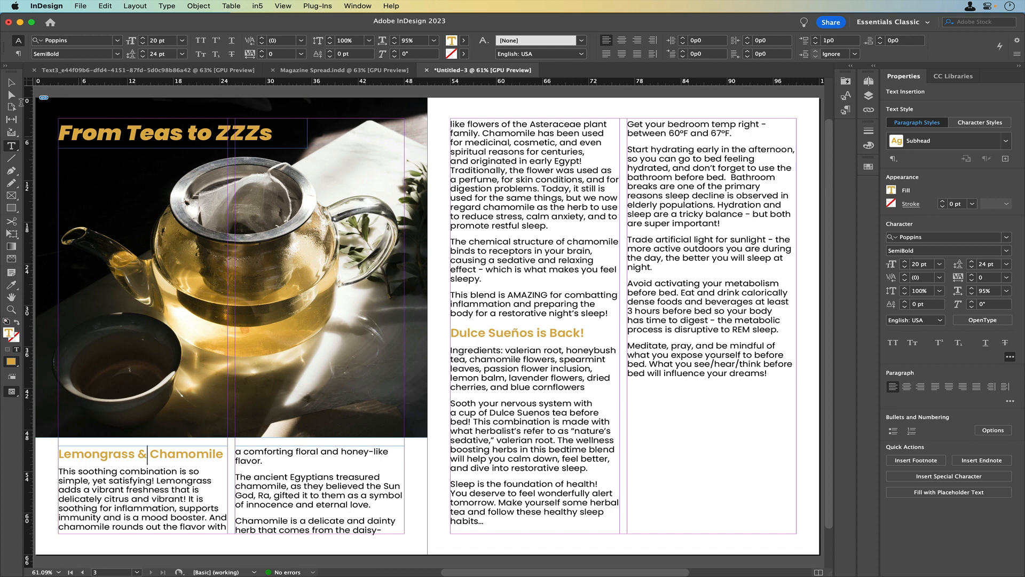
{"action": "left_click", "coordinate": [11, 82]}
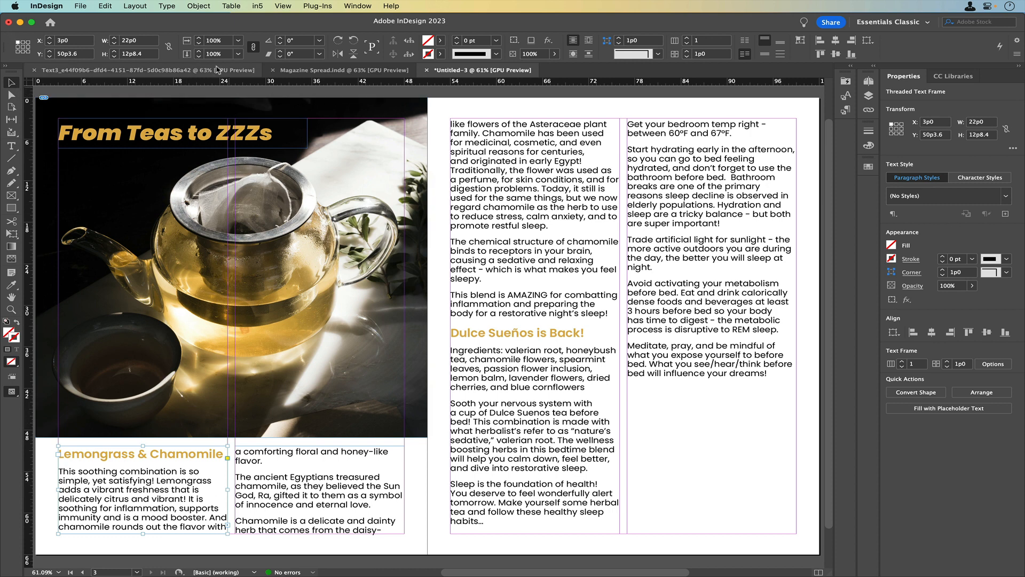
{"action": "left_click", "coordinate": [198, 7]}
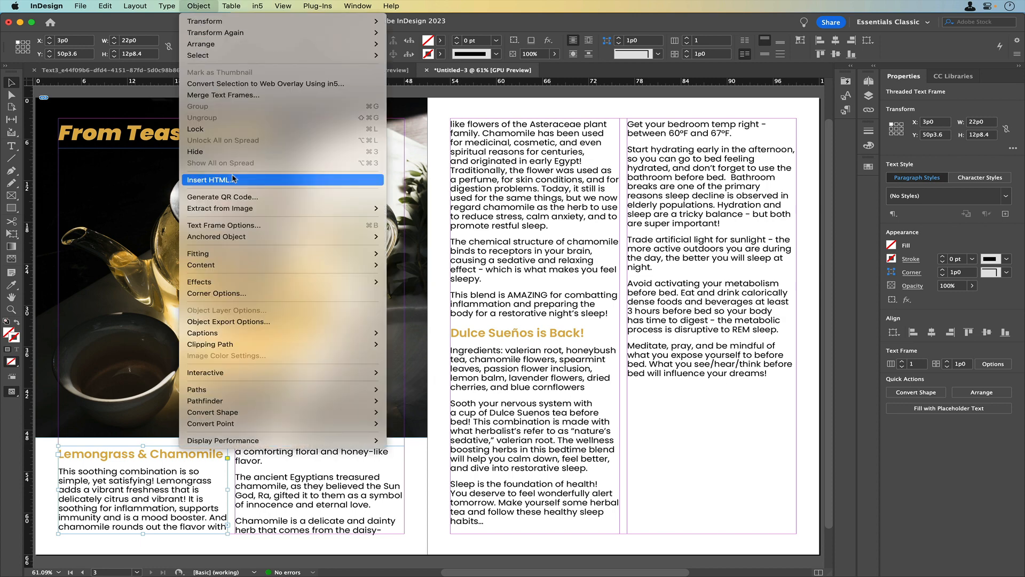
{"action": "left_click", "coordinate": [238, 227]}
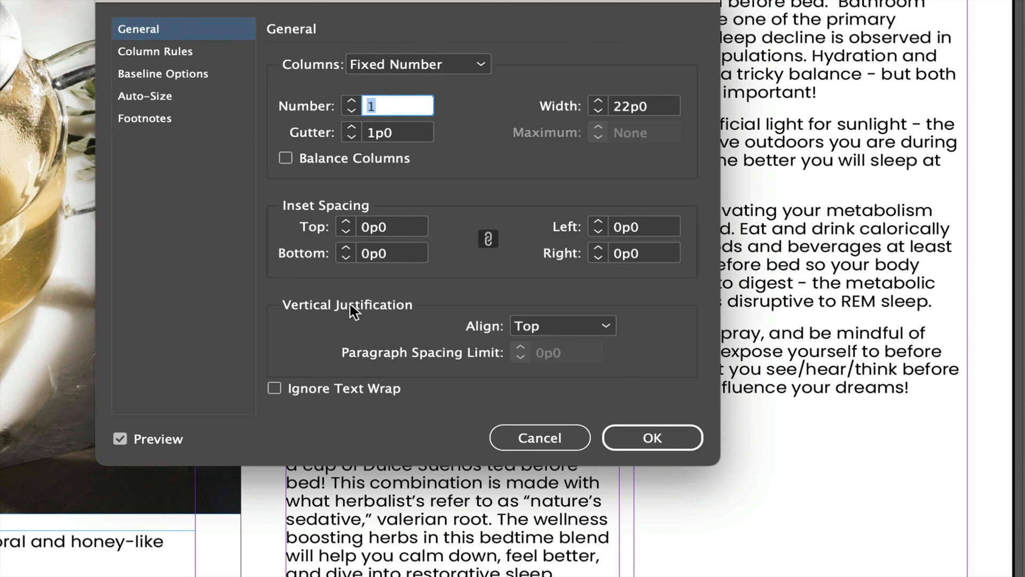
{"action": "left_click", "coordinate": [545, 328]}
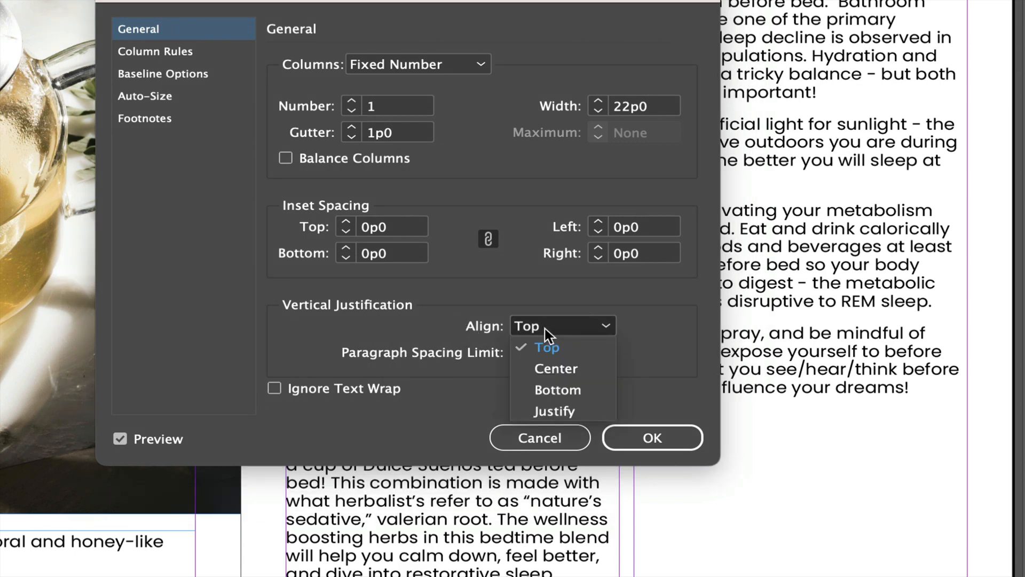
{"action": "left_click", "coordinate": [584, 408]}
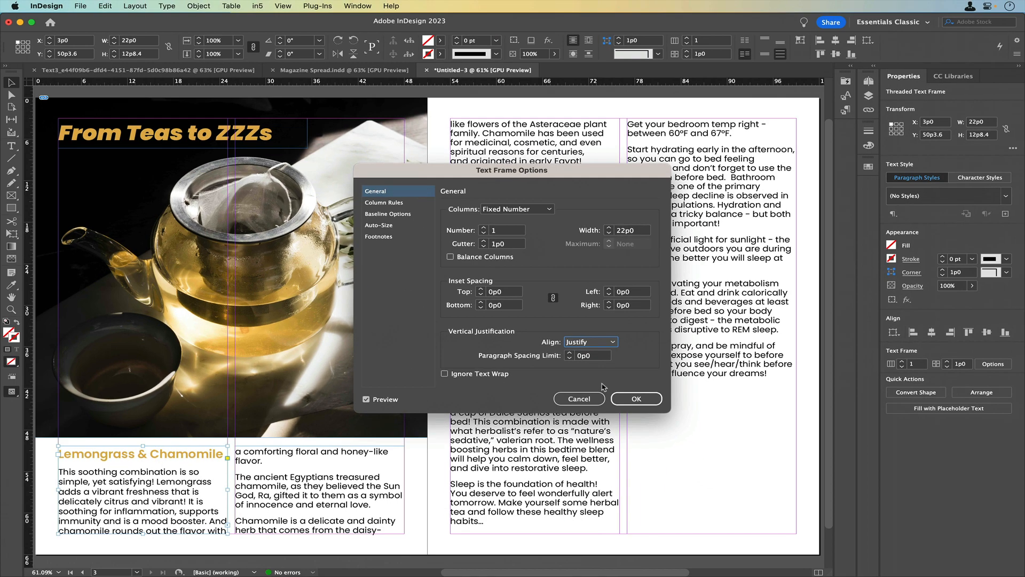
{"action": "left_click", "coordinate": [636, 398]}
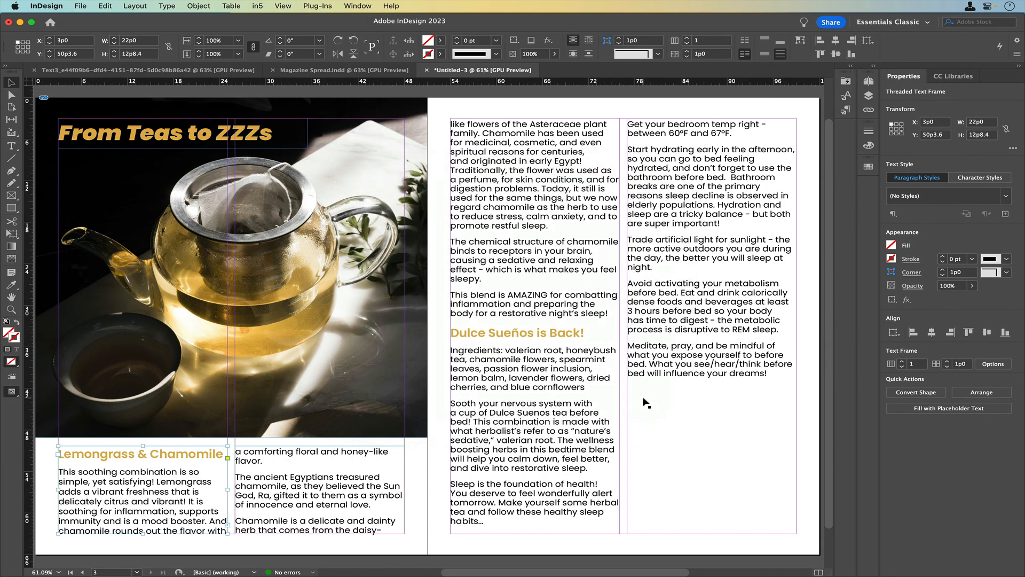
Step: Set the vertical justification of the other three threaded article text frames to Justify
{"action": "left_click", "coordinate": [351, 487]}
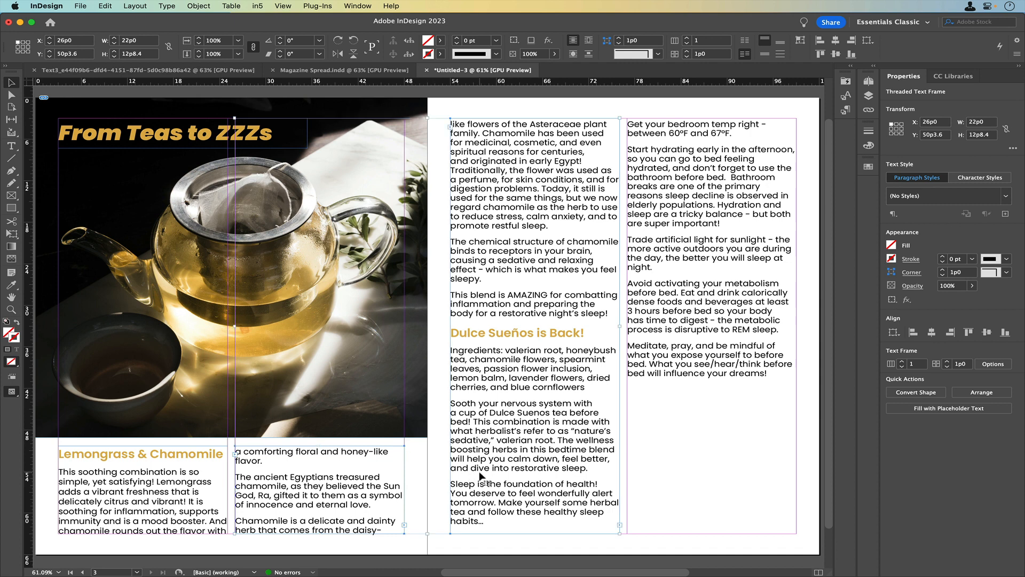
{"action": "left_click", "coordinate": [669, 372], "text": "shift"}
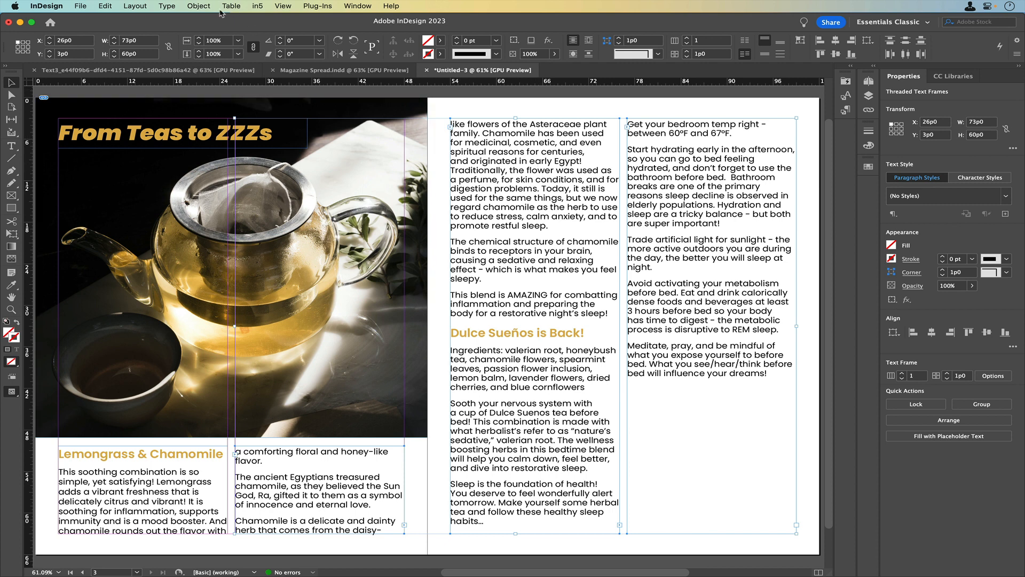
{"action": "left_click", "coordinate": [202, 6]}
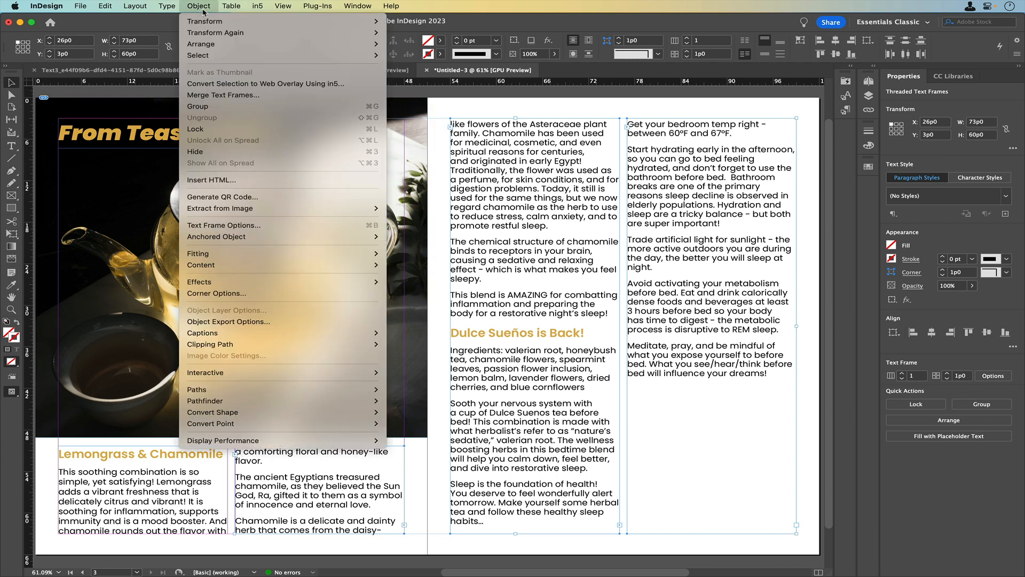
{"action": "left_click", "coordinate": [228, 225]}
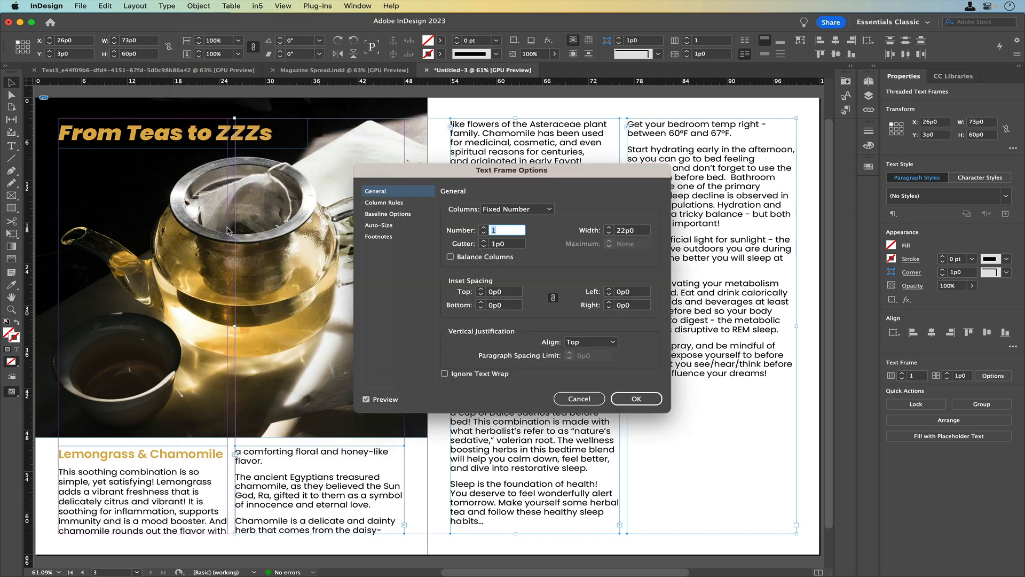
{"action": "left_click", "coordinate": [583, 344]}
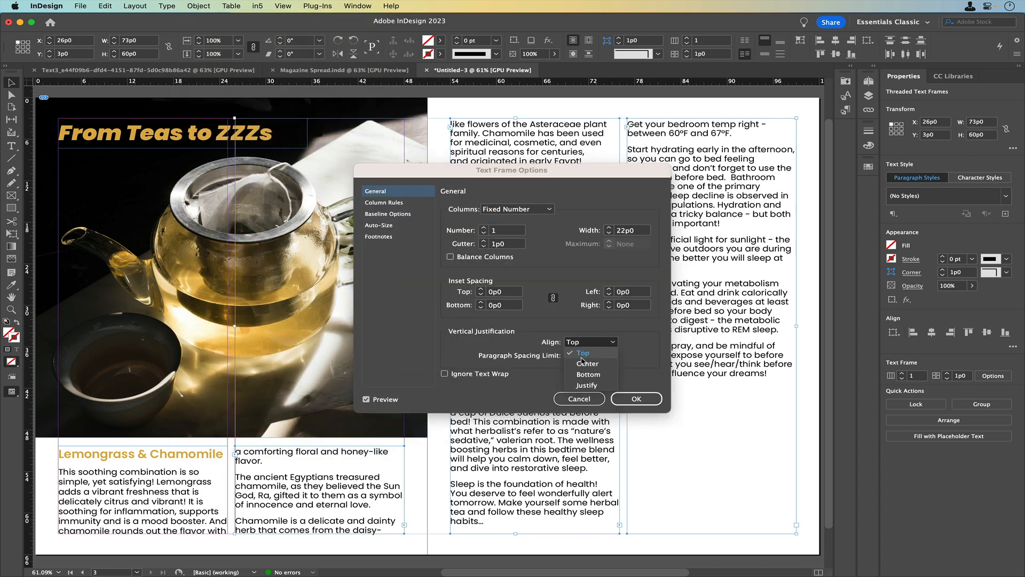
{"action": "left_click", "coordinate": [583, 385]}
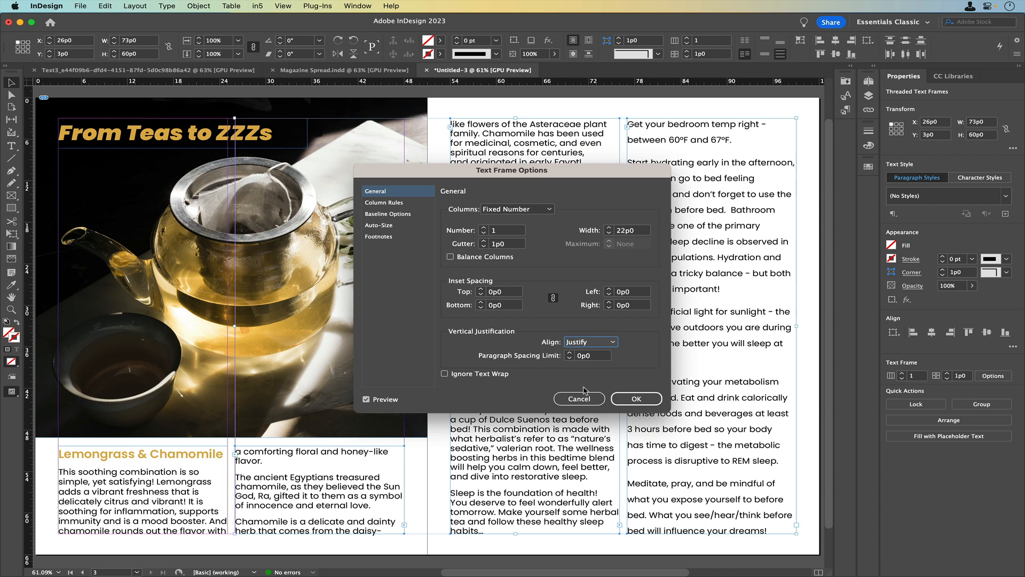
{"action": "left_click", "coordinate": [636, 398]}
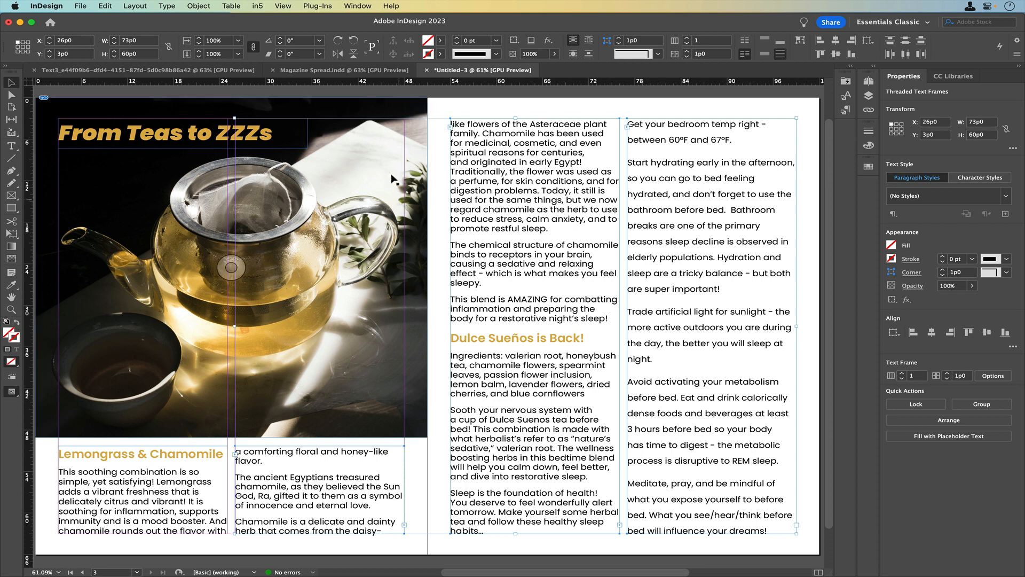
Step: Place the CupofKratomtea PNG across the two text columns of the second page, about 25p2 wide and 16p10 high
{"action": "left_click", "coordinate": [80, 6]}
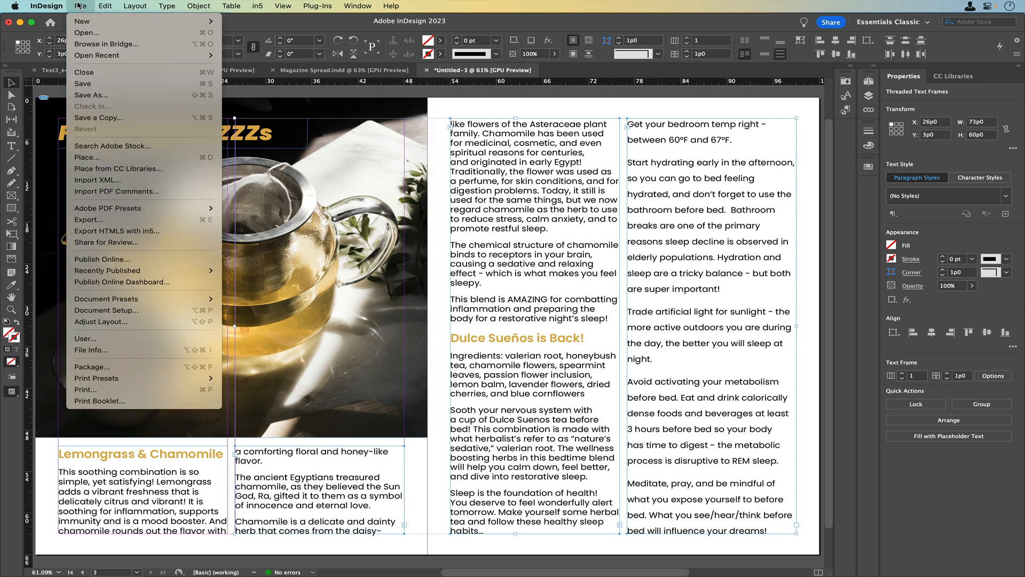
{"action": "left_click", "coordinate": [90, 159]}
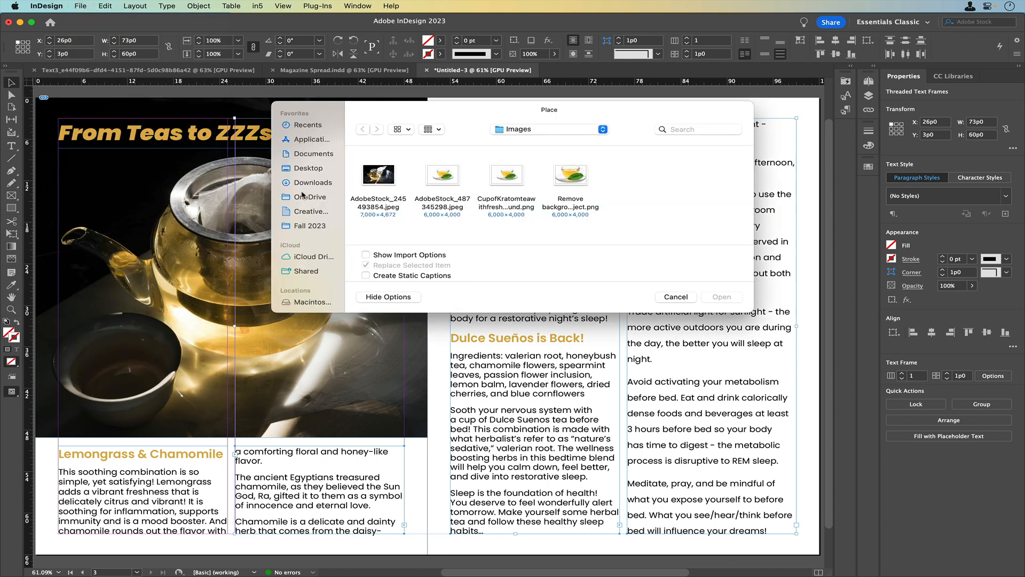
{"action": "left_click", "coordinate": [505, 181]}
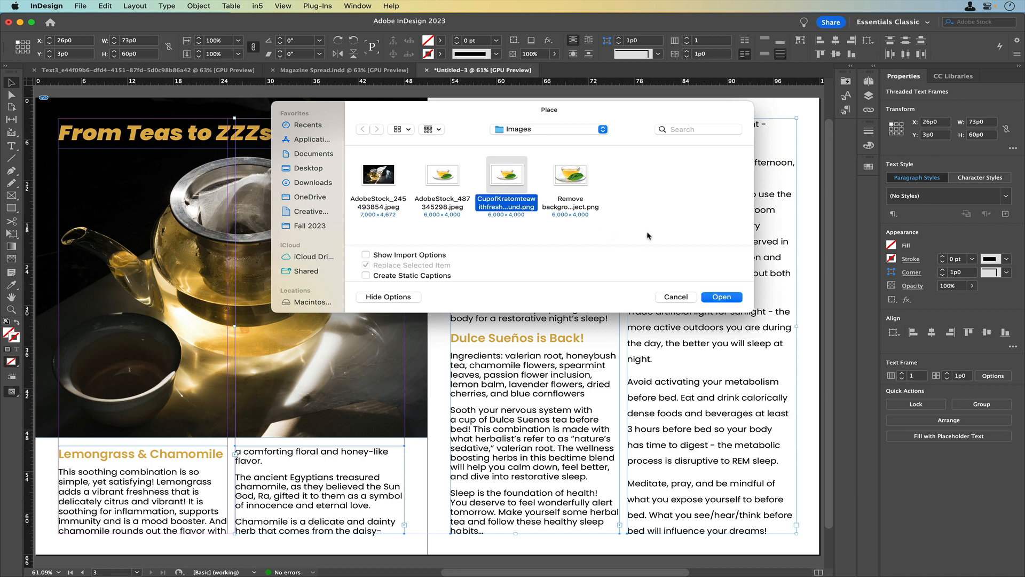
{"action": "left_click", "coordinate": [721, 297]}
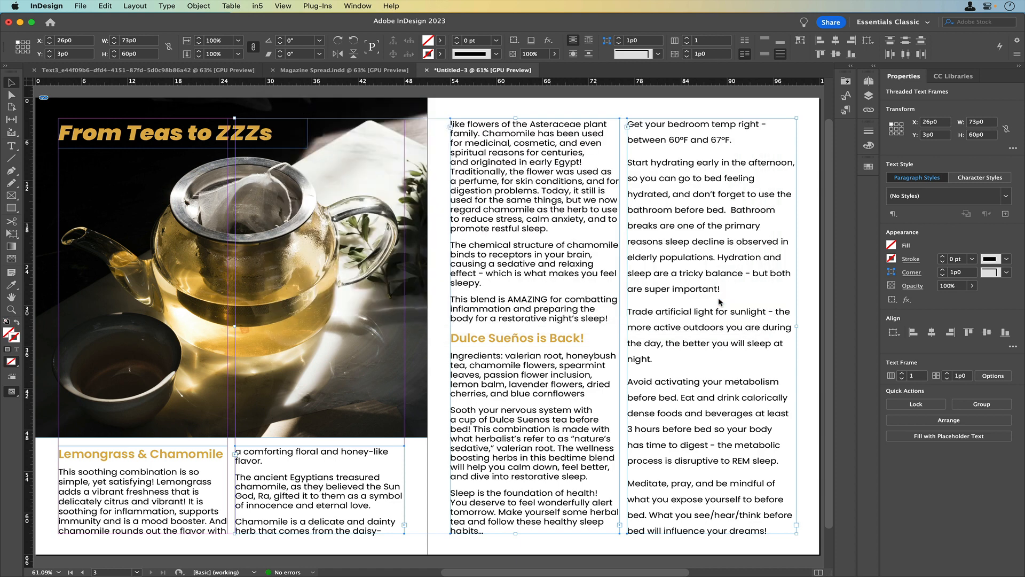
{"action": "left_click_drag", "start_coordinate": [549, 158], "coordinate": [725, 296]}
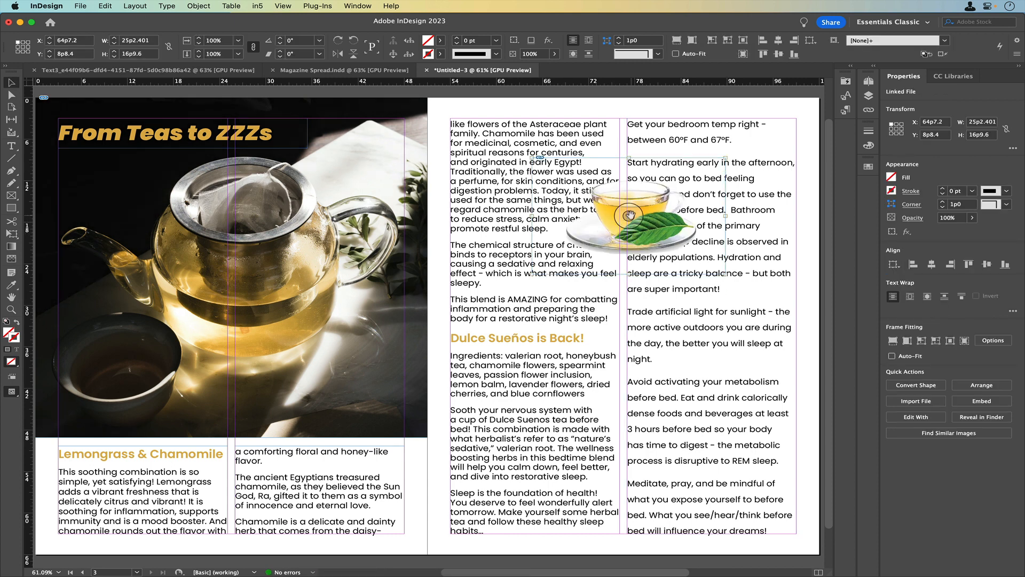
Step: Scale the teacup image inside its frame to 40% and reposition it so the cup shows in the frame
{"action": "left_click", "coordinate": [624, 217]}
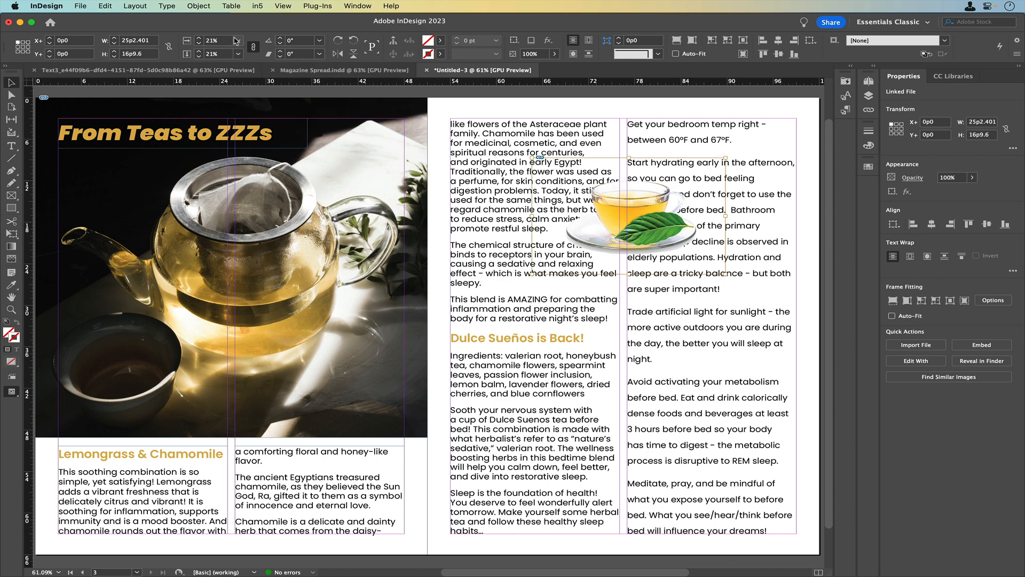
{"action": "left_click", "coordinate": [217, 42]}
{"action": "type", "text": "40"}
{"action": "key", "text": "Return"}
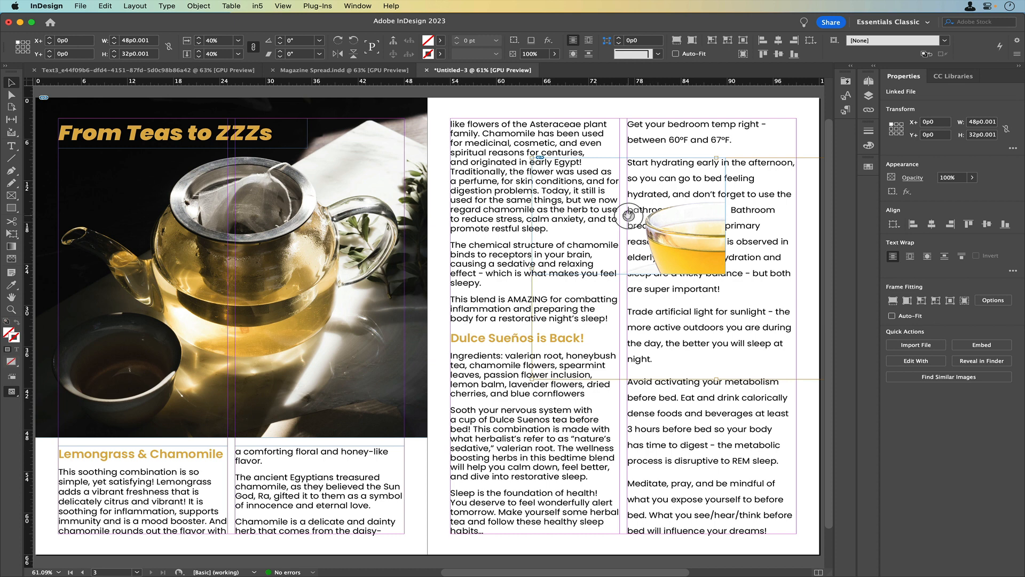
{"action": "left_click_drag", "start_coordinate": [628, 215], "coordinate": [525, 180]}
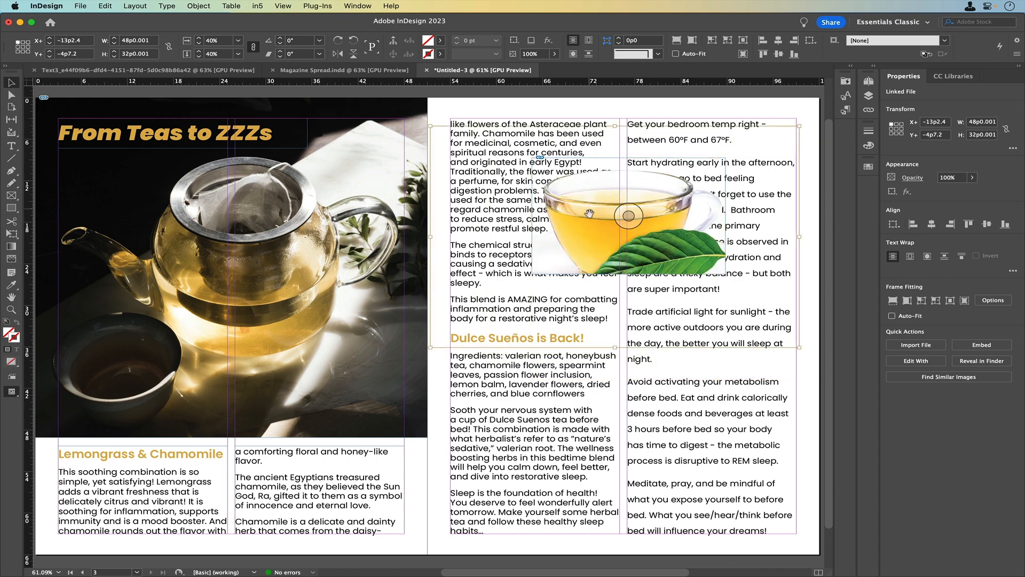
{"action": "left_click_drag", "start_coordinate": [590, 213], "coordinate": [591, 197]}
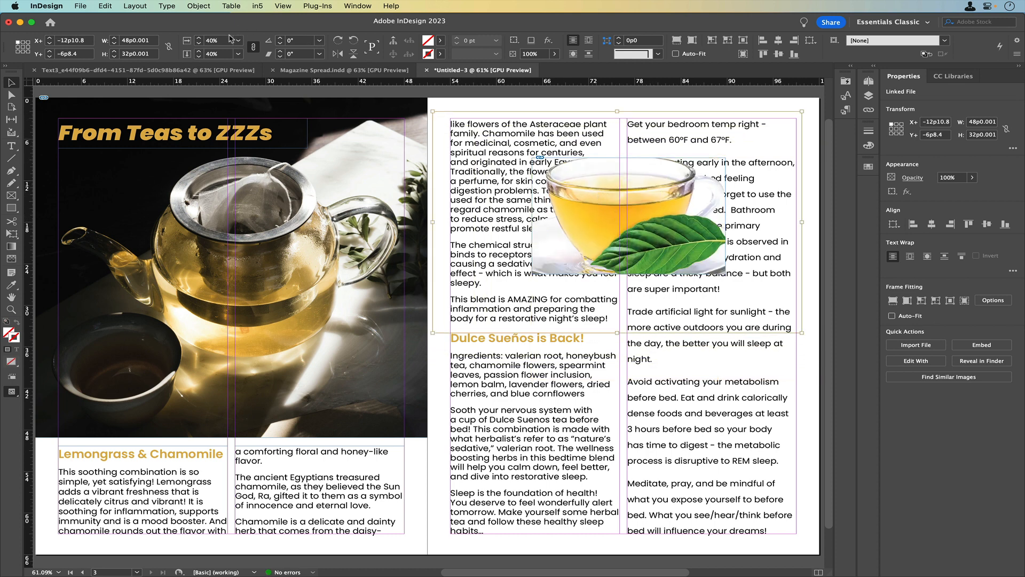
Step: Scale the teacup image to 30% and reposition it so the whole cup and saucer fit inside the frame
{"action": "double_click", "coordinate": [229, 38]}
{"action": "type", "text": "30"}
{"action": "key", "text": "Return"}
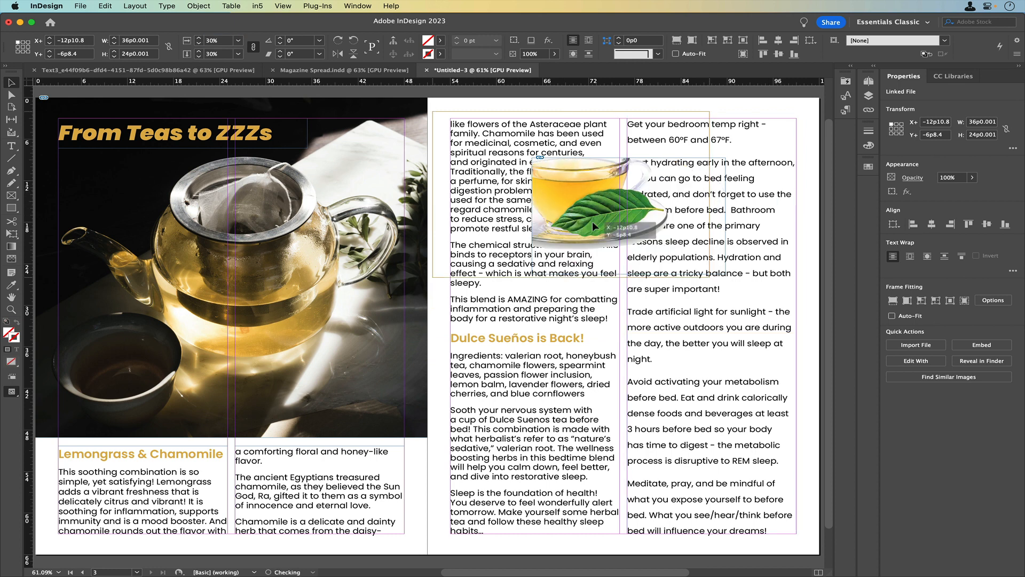
{"action": "mouse_move", "coordinate": [594, 226]}
{"action": "left_mouse_down"}
{"action": "mouse_move", "coordinate": [615, 223]}
{"action": "mouse_move", "coordinate": [605, 224]}
{"action": "left_mouse_up"}
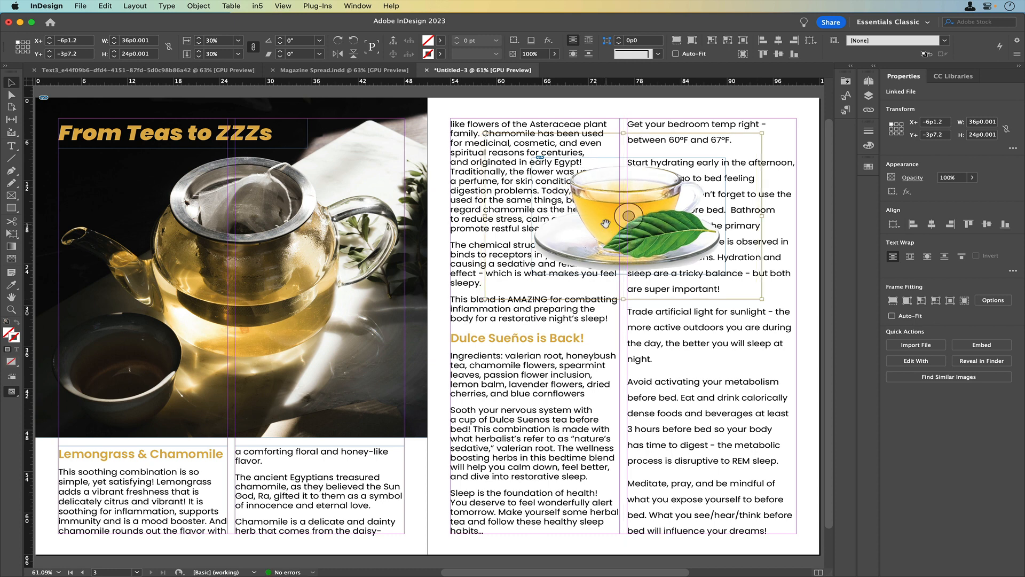
Step: Apply Content-Aware Fit to the teacup image in its frame
{"action": "right_click", "coordinate": [608, 219]}
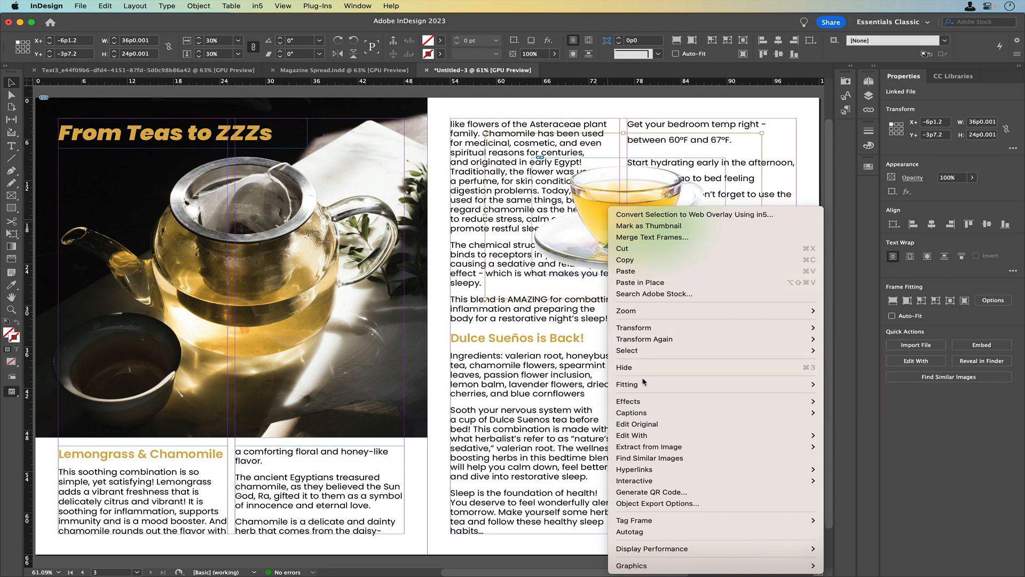
{"action": "mouse_move", "coordinate": [641, 386]}
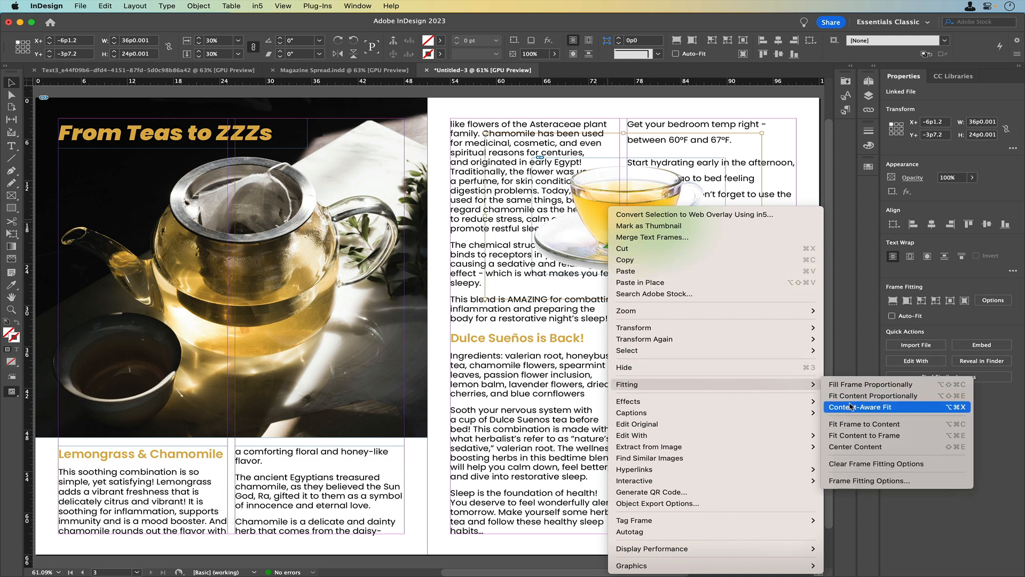
{"action": "left_click", "coordinate": [851, 407]}
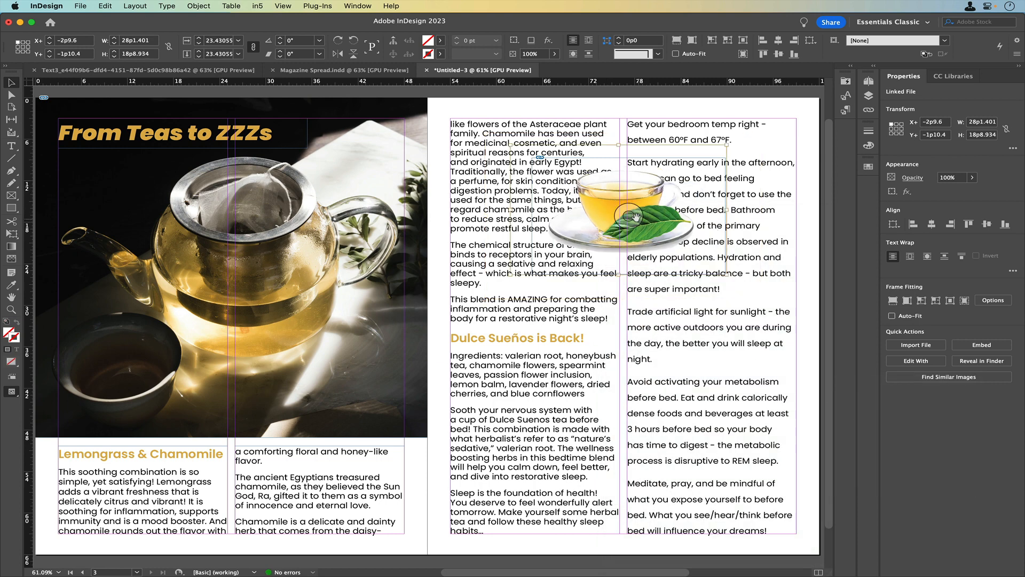
Step: Scale the teacup image inside its frame to 29% and reposition it to about X -6p0, Y -2p7.2
{"action": "left_click", "coordinate": [200, 40]}
{"action": "left_click", "coordinate": [201, 41]}
{"action": "left_click", "coordinate": [201, 41]}
{"action": "left_click", "coordinate": [200, 40]}
{"action": "left_click", "coordinate": [201, 40]}
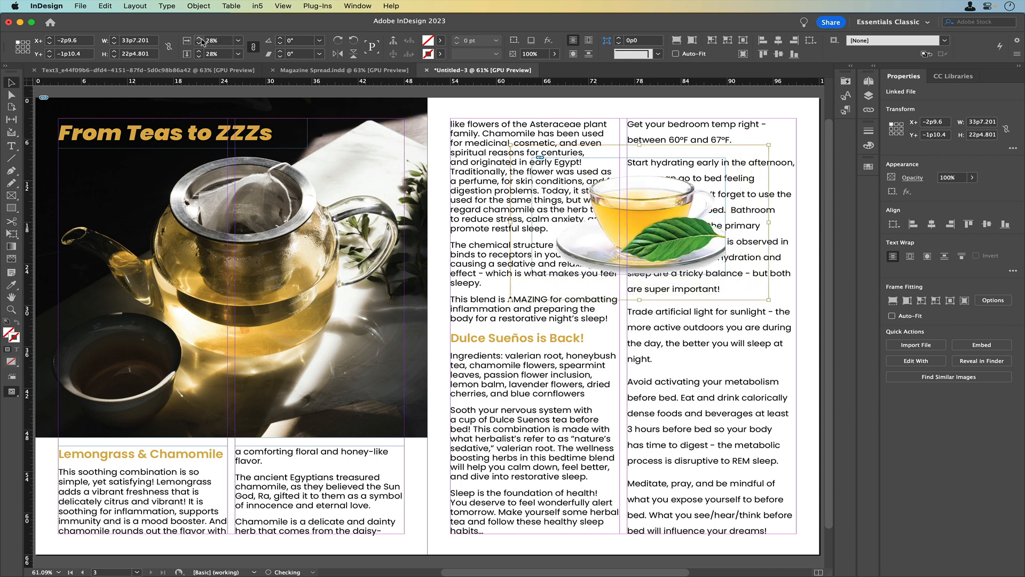
{"action": "left_click", "coordinate": [201, 40]}
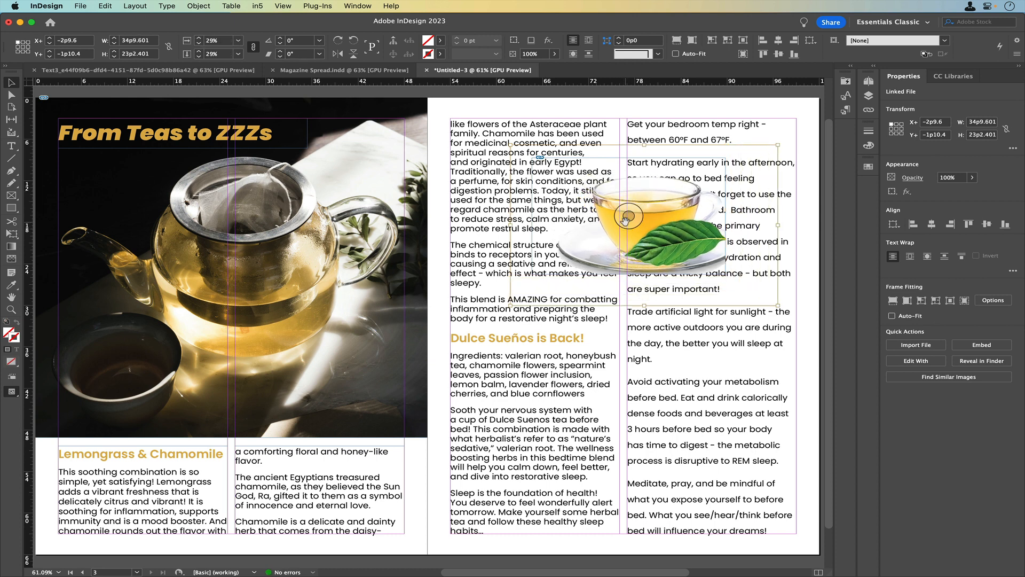
{"action": "left_click_drag", "start_coordinate": [624, 224], "coordinate": [602, 218]}
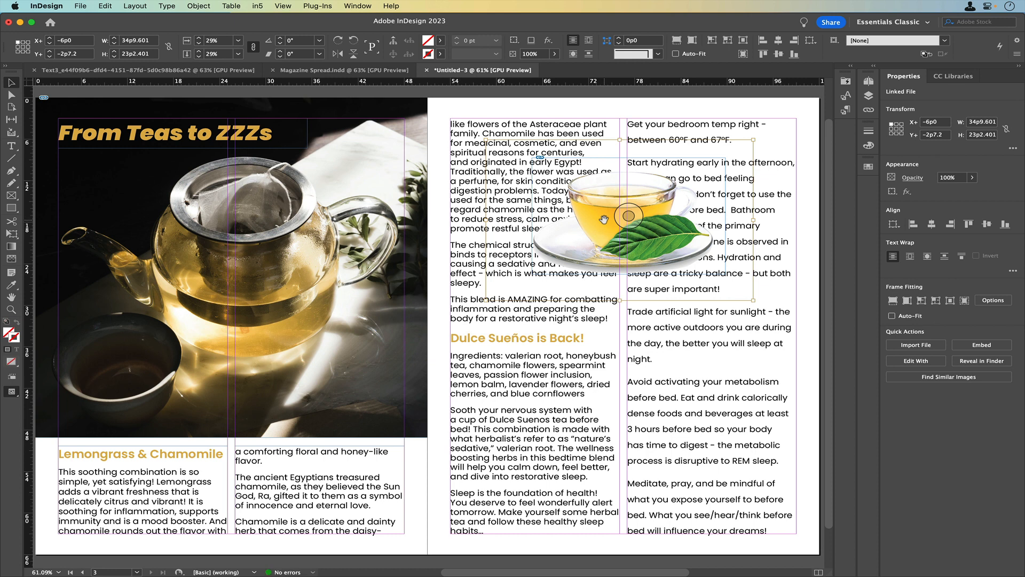
Step: Nudge the teacup image within its frame to X -5p2, Y -2p9.2 so the cup and saucer sit centred
{"action": "key", "text": "Left"}
{"action": "key", "text": "Left"}
{"action": "key", "text": "Left"}
{"action": "key", "text": "Left"}
{"action": "key", "text": "Left"}
{"action": "key", "text": "Left"}
{"action": "key", "text": "Left"}
{"action": "key", "text": "Up"}
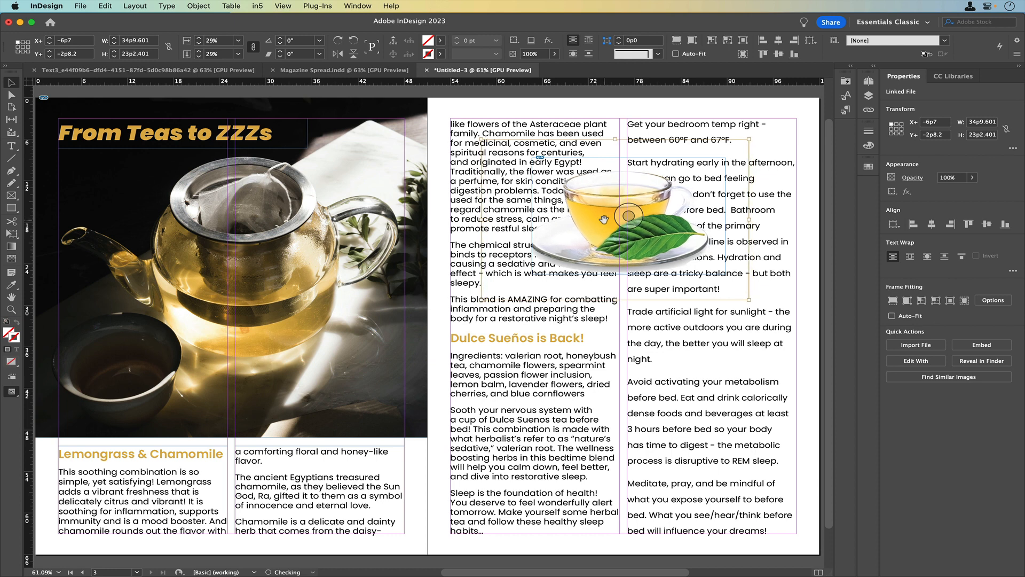
{"action": "key", "text": "Right"}
{"action": "key", "text": "Right"}
{"action": "key", "text": "Right"}
{"action": "key", "text": "Up"}
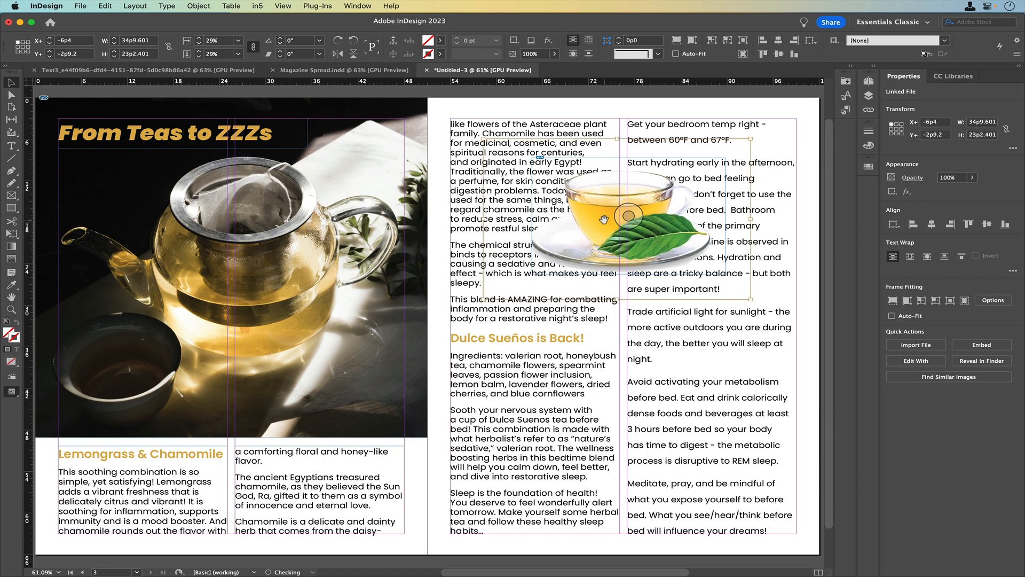
{"action": "key", "text": "Right"}
{"action": "key", "text": "Right"}
{"action": "key", "text": "Right"}
{"action": "key", "text": "Right"}
{"action": "key", "text": "Right"}
{"action": "key", "text": "Right"}
{"action": "key", "text": "Right"}
{"action": "key", "text": "Right"}
{"action": "key", "text": "Right"}
{"action": "key", "text": "Right"}
{"action": "key", "text": "Right"}
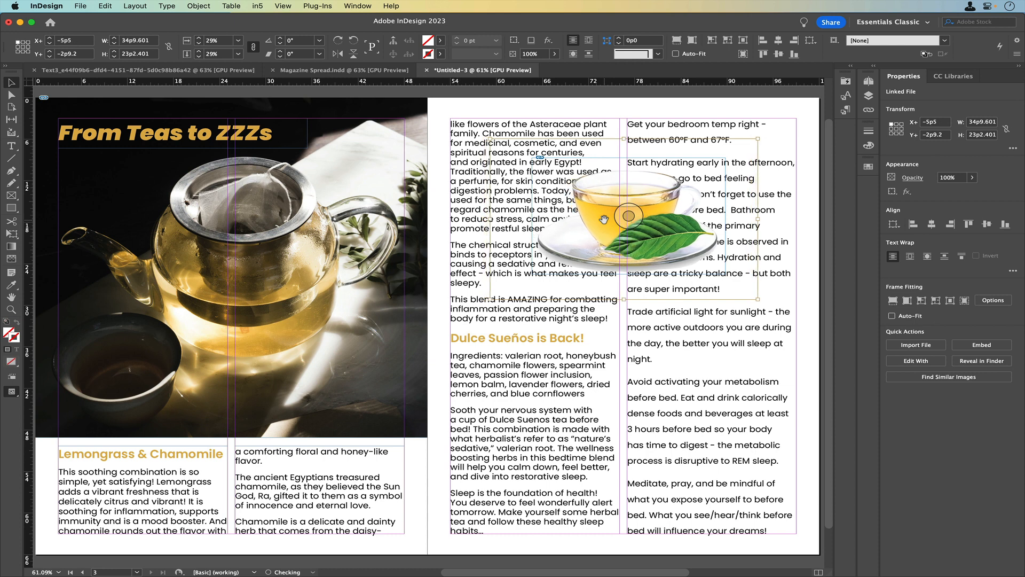
{"action": "key", "text": "Right"}
{"action": "key", "text": "Right"}
{"action": "key", "text": "Right"}
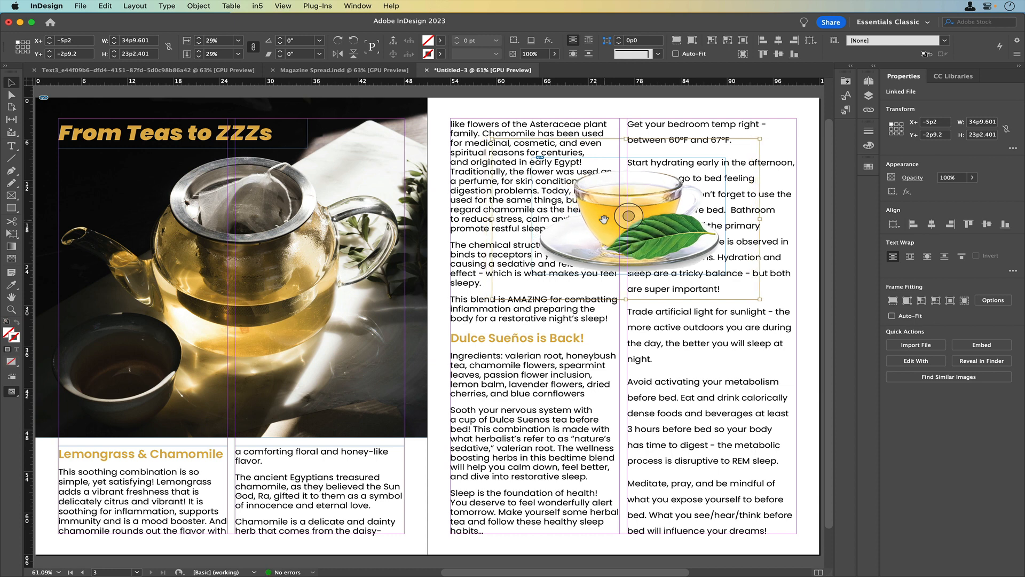
Step: Move the teacup frame to about X 63p10.8, Y 8p2.4, and nudge the image up inside it to Y -3p3.2
{"action": "left_click", "coordinate": [743, 354]}
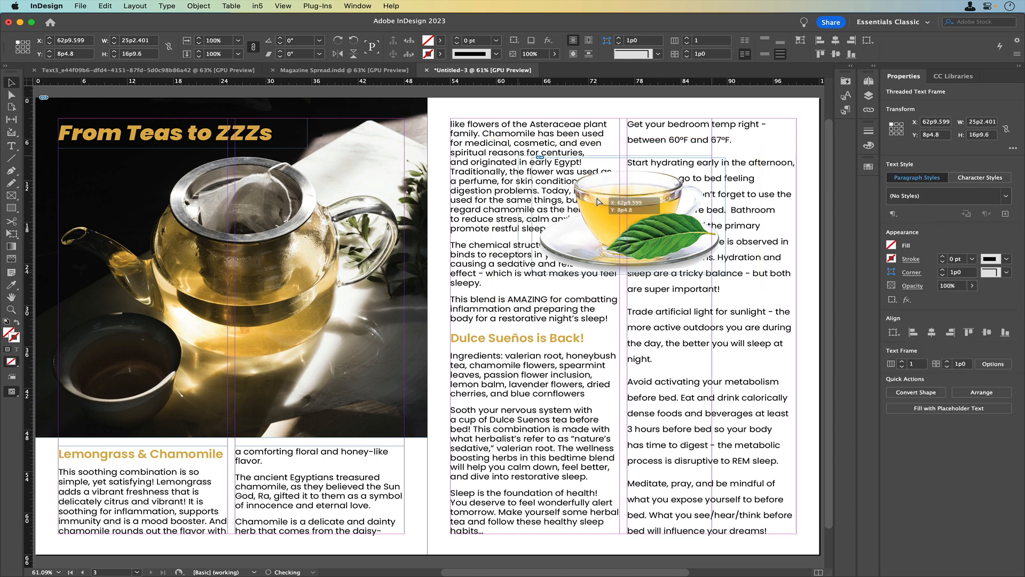
{"action": "left_click_drag", "start_coordinate": [607, 198], "coordinate": [637, 197]}
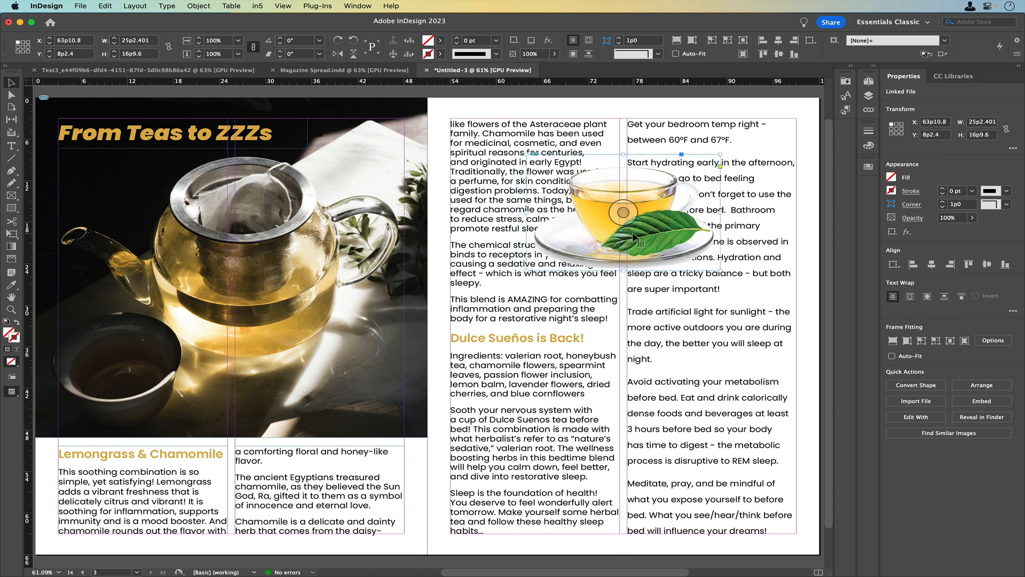
{"action": "left_click", "coordinate": [623, 213]}
{"action": "key", "text": "Up"}
{"action": "key", "text": "Up"}
{"action": "key", "text": "Up"}
{"action": "key", "text": "Up"}
{"action": "key", "text": "Up"}
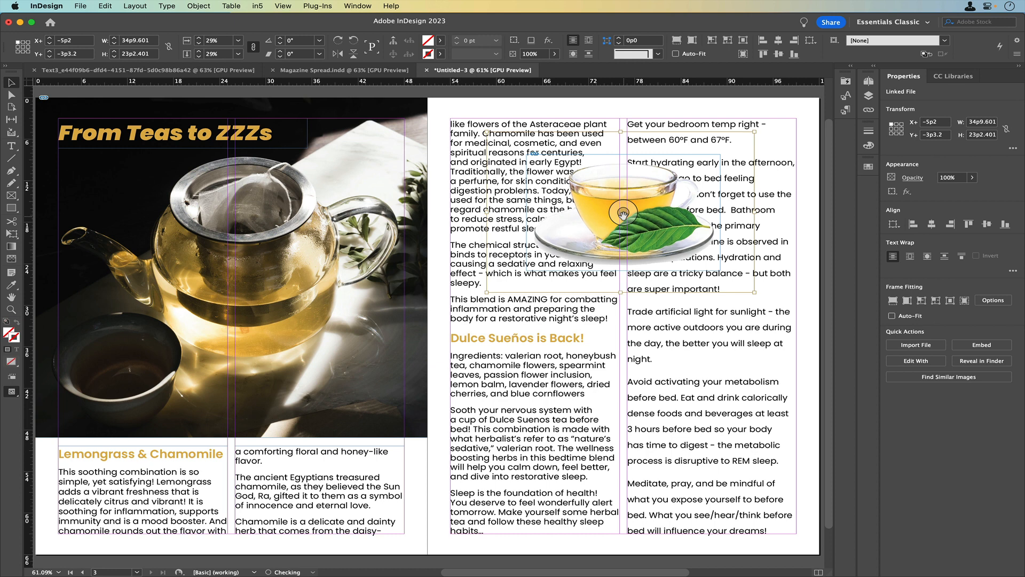
Step: Apply a text wrap around the object shape to the teacup frame, on both right and left sides
{"action": "left_click", "coordinate": [612, 219]}
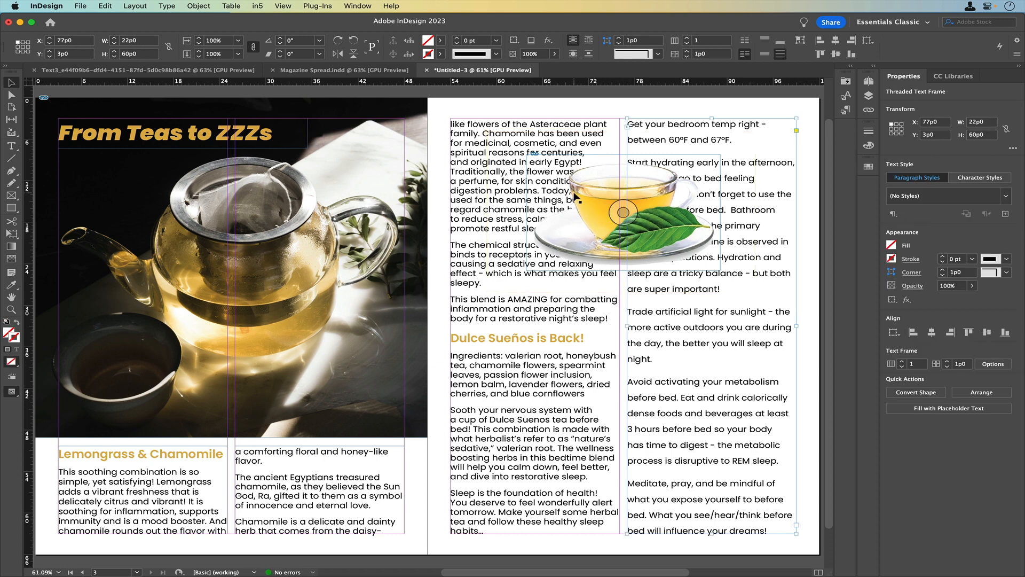
{"action": "left_click", "coordinate": [593, 180]}
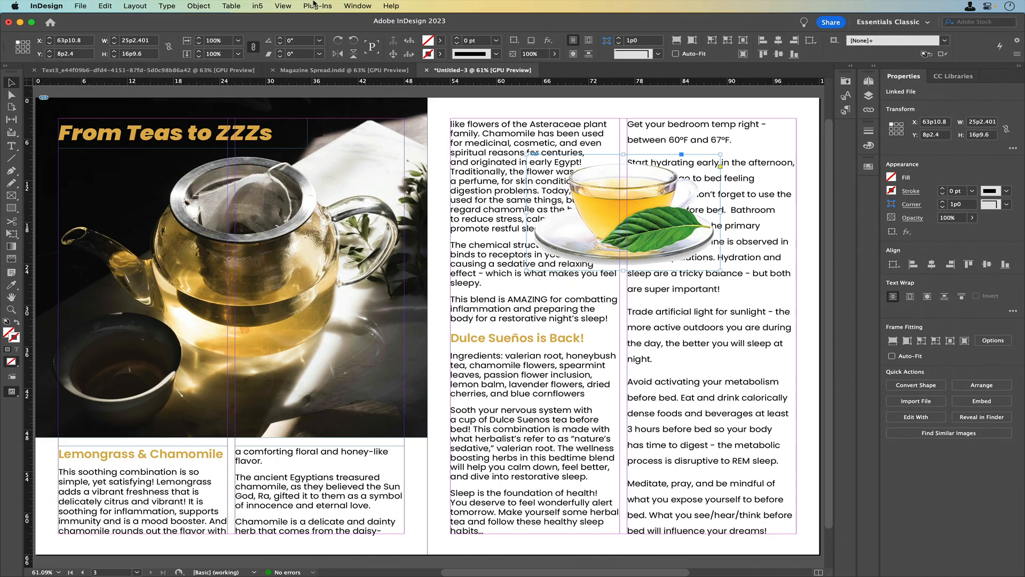
{"action": "left_click", "coordinate": [344, 8]}
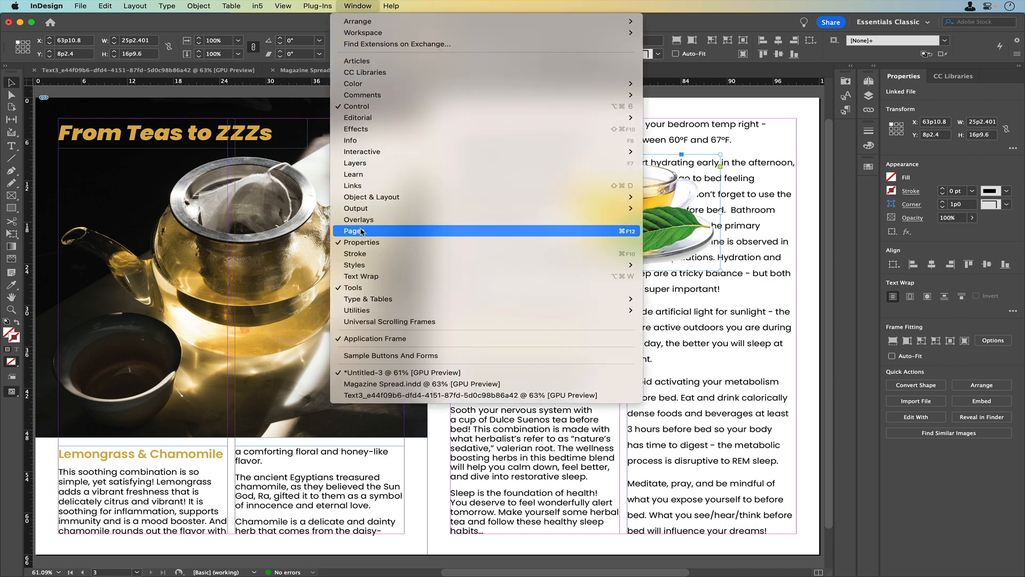
{"action": "left_click", "coordinate": [361, 276]}
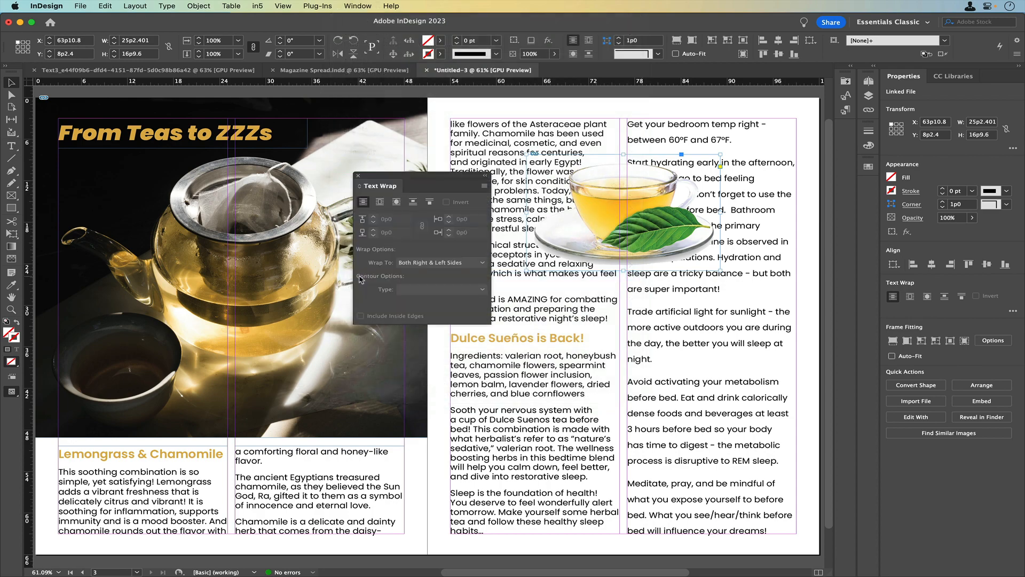
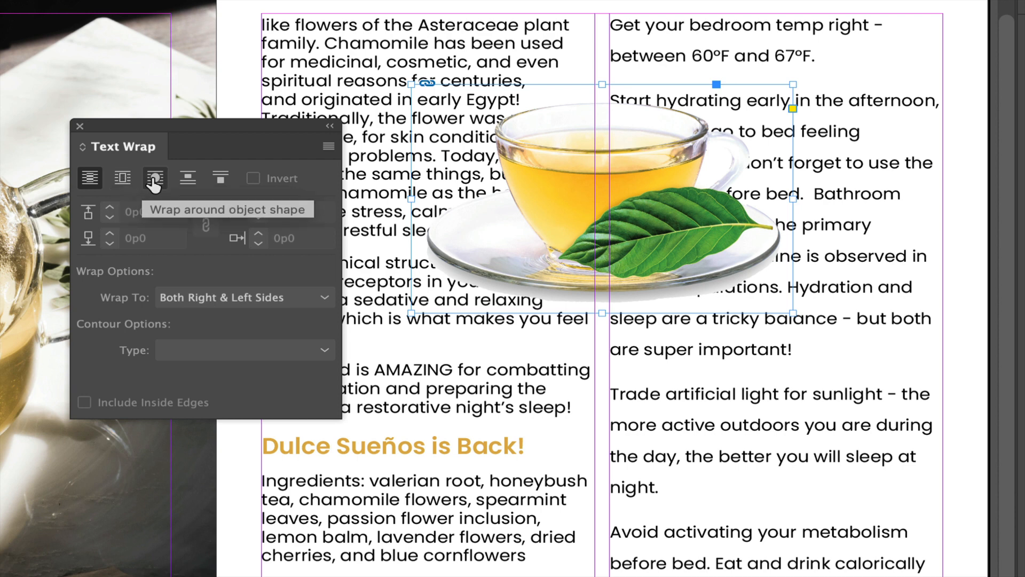
{"action": "left_click", "coordinate": [153, 180]}
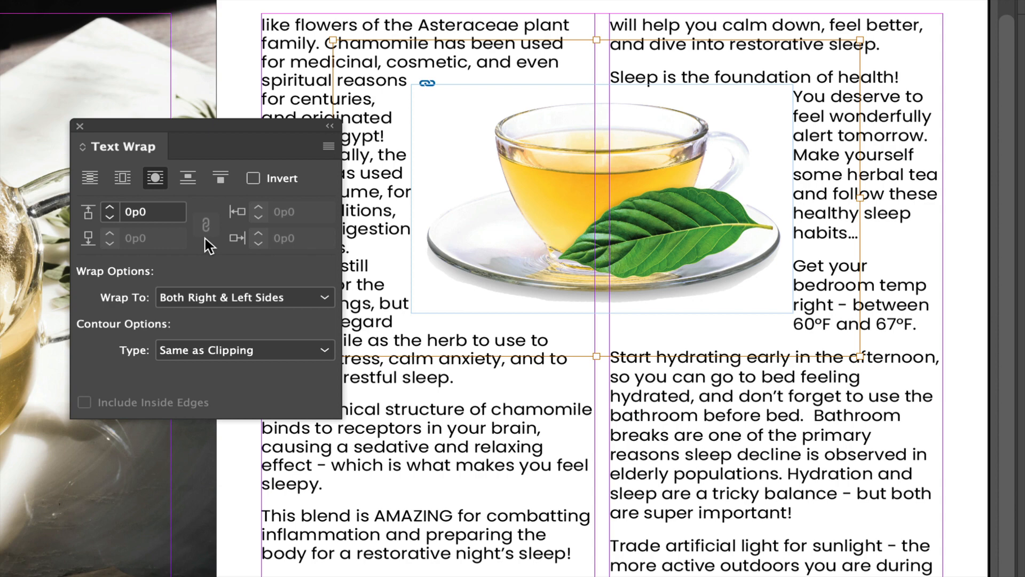
Step: Set the teacup's text wrap offset to 1p0 and its contour type to Alpha Channel
{"action": "left_click", "coordinate": [109, 209]}
{"action": "left_click", "coordinate": [109, 208]}
{"action": "left_click", "coordinate": [109, 208]}
{"action": "left_click", "coordinate": [109, 208]}
{"action": "left_click", "coordinate": [108, 209]}
{"action": "left_click", "coordinate": [109, 208]}
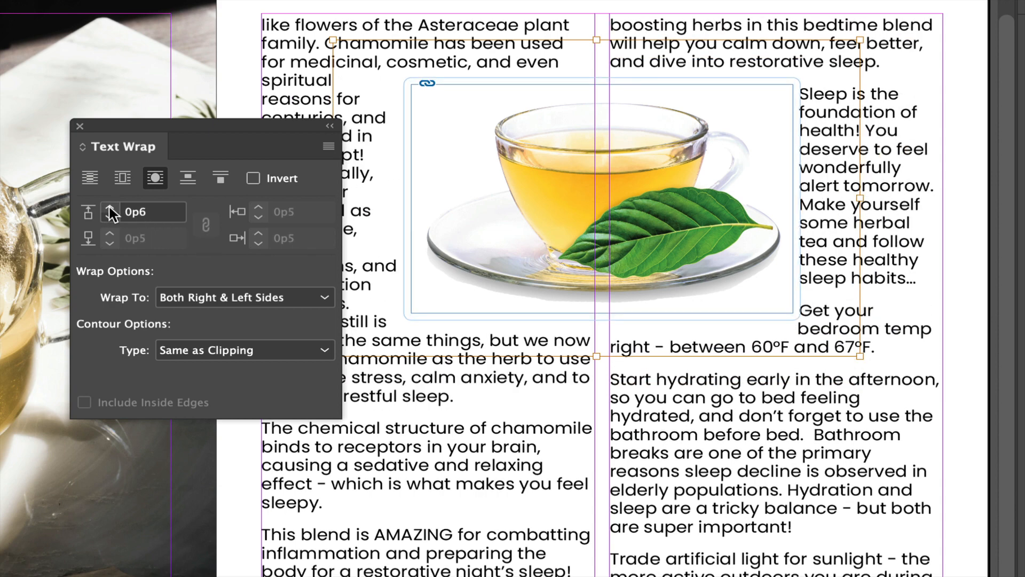
{"action": "left_click", "coordinate": [109, 208]}
{"action": "left_click", "coordinate": [109, 208]}
{"action": "left_click", "coordinate": [109, 208]}
{"action": "left_click", "coordinate": [110, 208]}
{"action": "left_click", "coordinate": [110, 208]}
{"action": "left_click", "coordinate": [110, 208]}
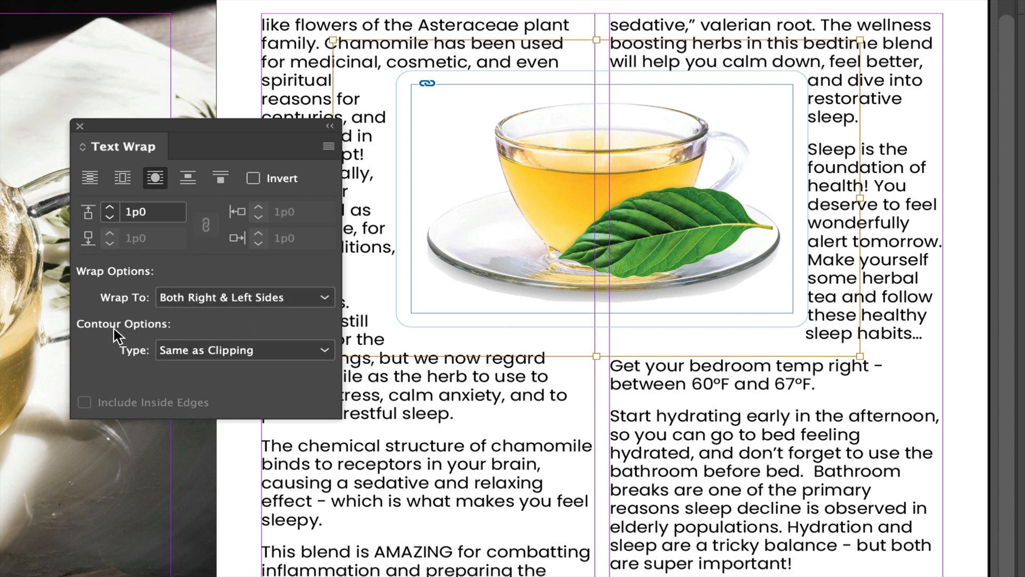
{"action": "left_click", "coordinate": [250, 355]}
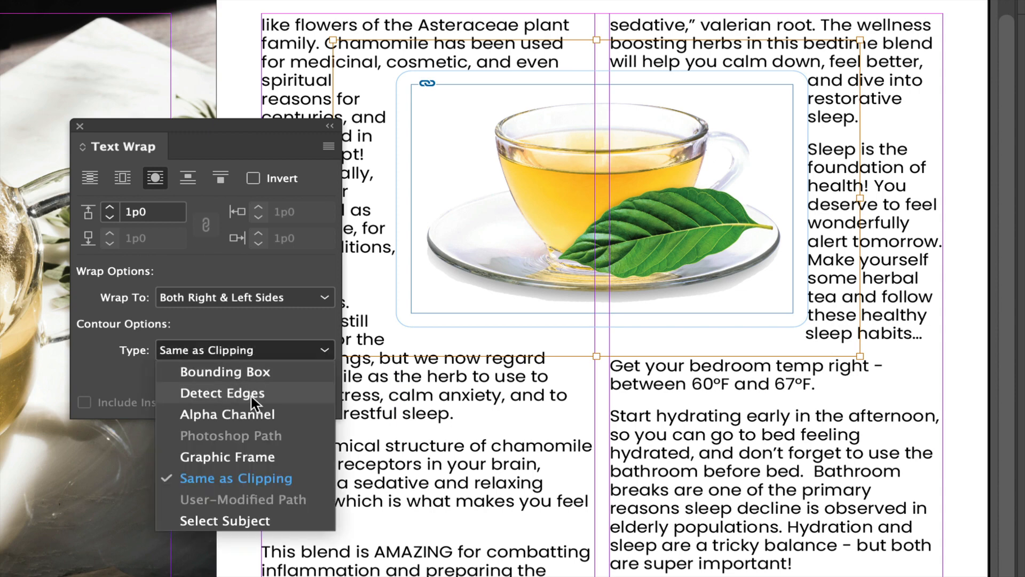
{"action": "left_click", "coordinate": [247, 413]}
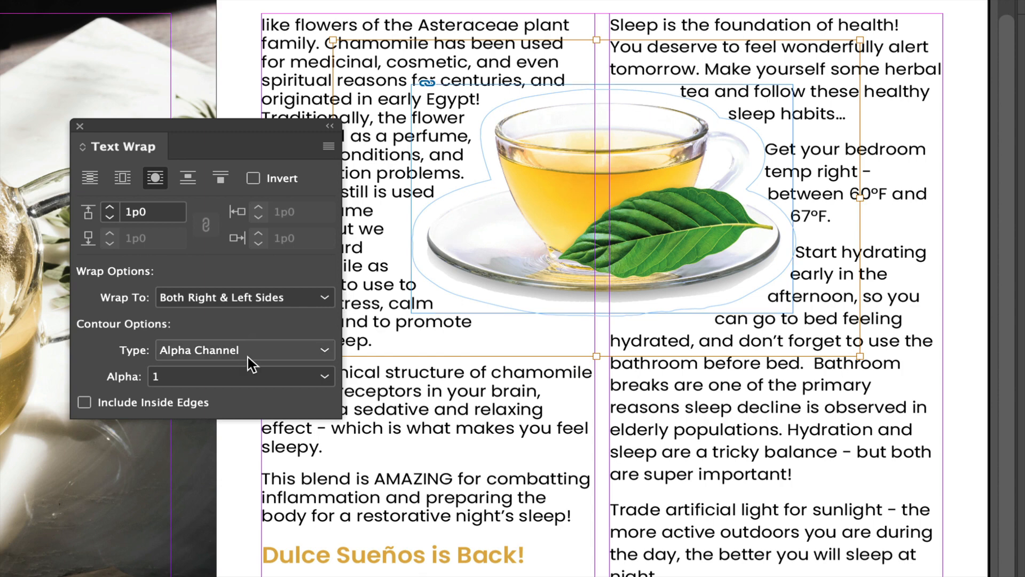
Step: Try the Select Subject contour type and adjust a wrap path point where the cup's left side meets the saucer
{"action": "left_click", "coordinate": [224, 352]}
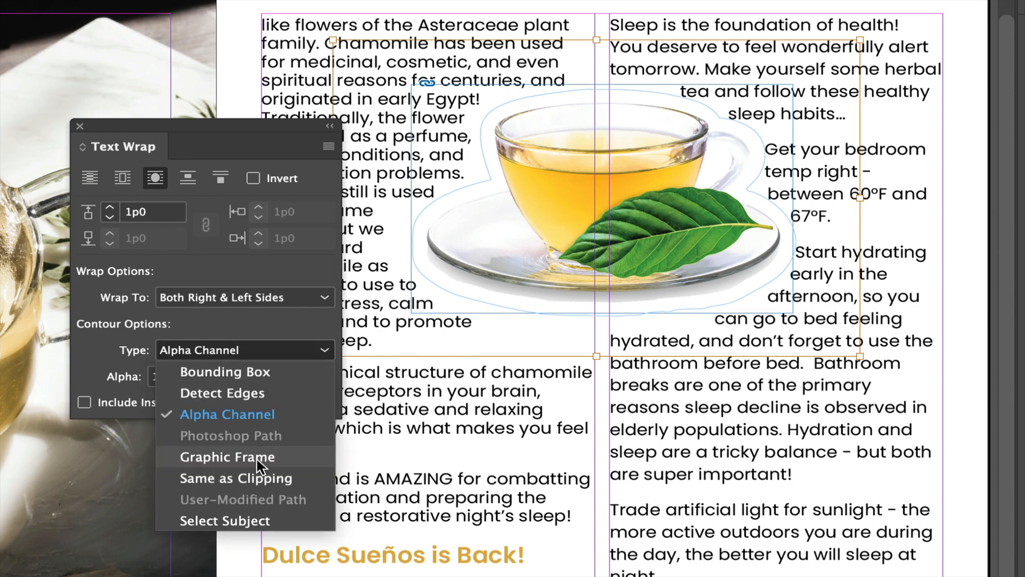
{"action": "left_click", "coordinate": [230, 519]}
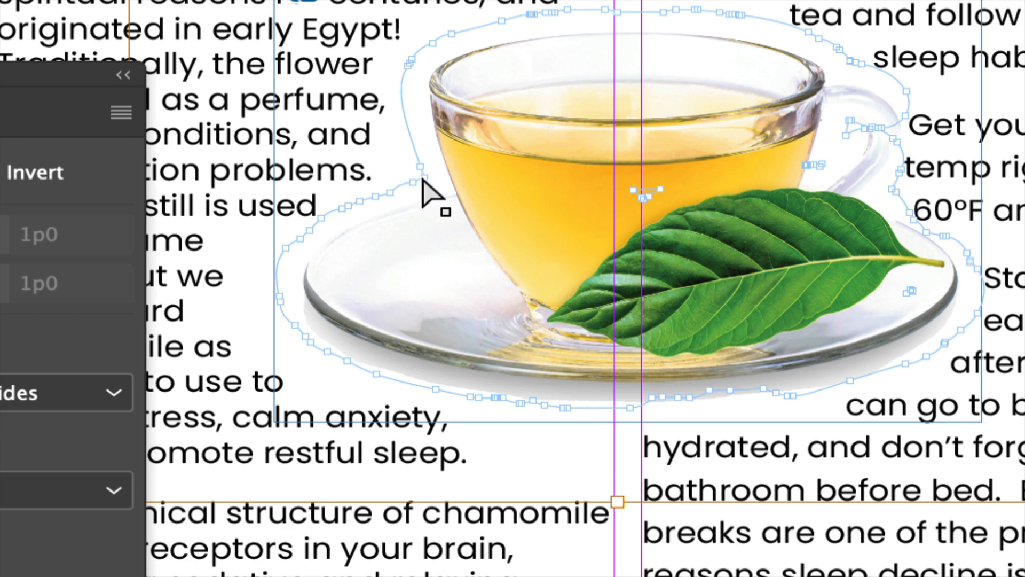
{"action": "mouse_move", "coordinate": [423, 181]}
{"action": "left_mouse_down"}
{"action": "mouse_move", "coordinate": [398, 165]}
{"action": "mouse_move", "coordinate": [418, 172]}
{"action": "left_mouse_up"}
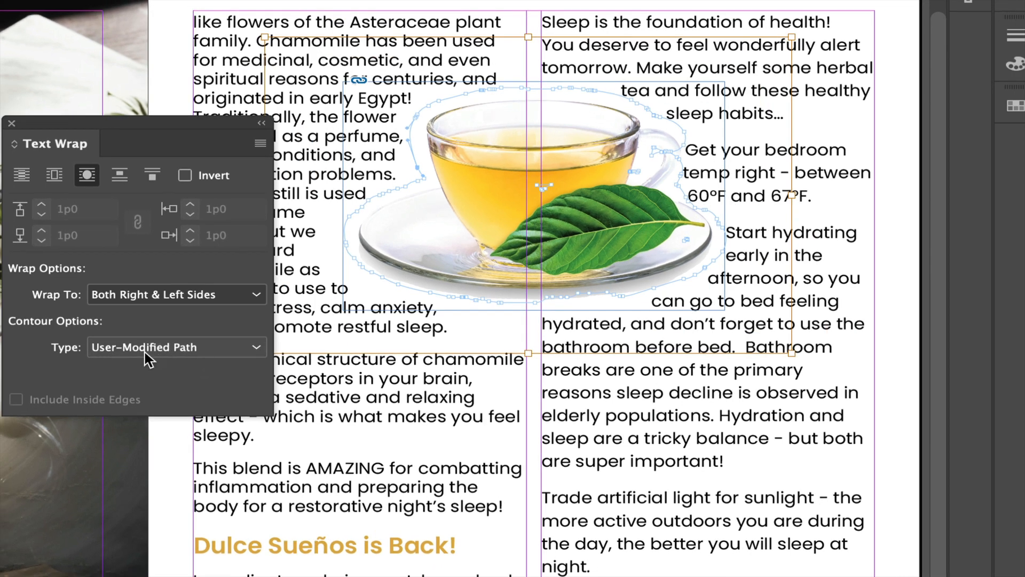
Step: Try the Detect Edges contour type, return the teacup's wrap to Alpha Channel, and close the Text Wrap settings
{"action": "left_click", "coordinate": [188, 357]}
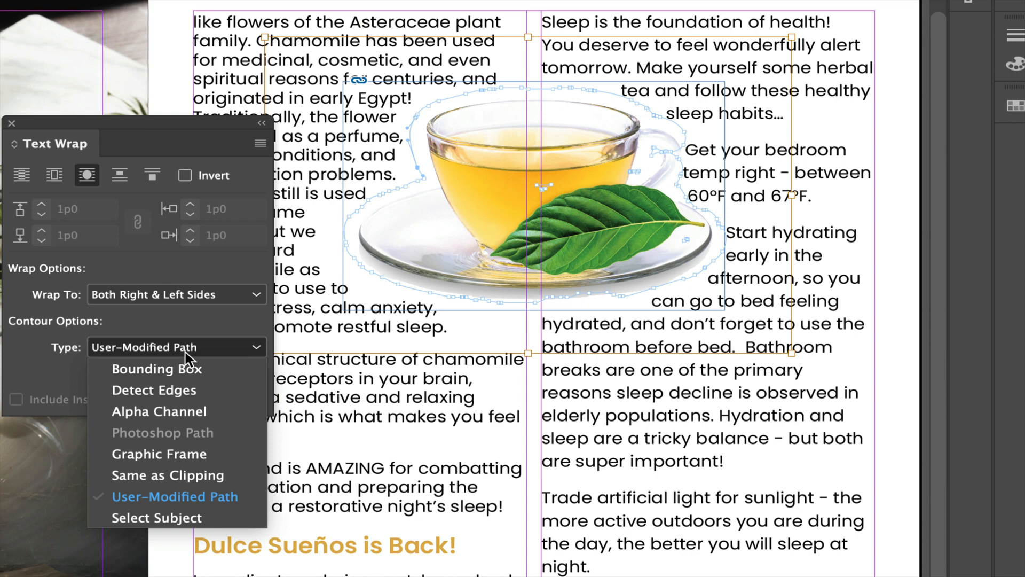
{"action": "left_click", "coordinate": [210, 391]}
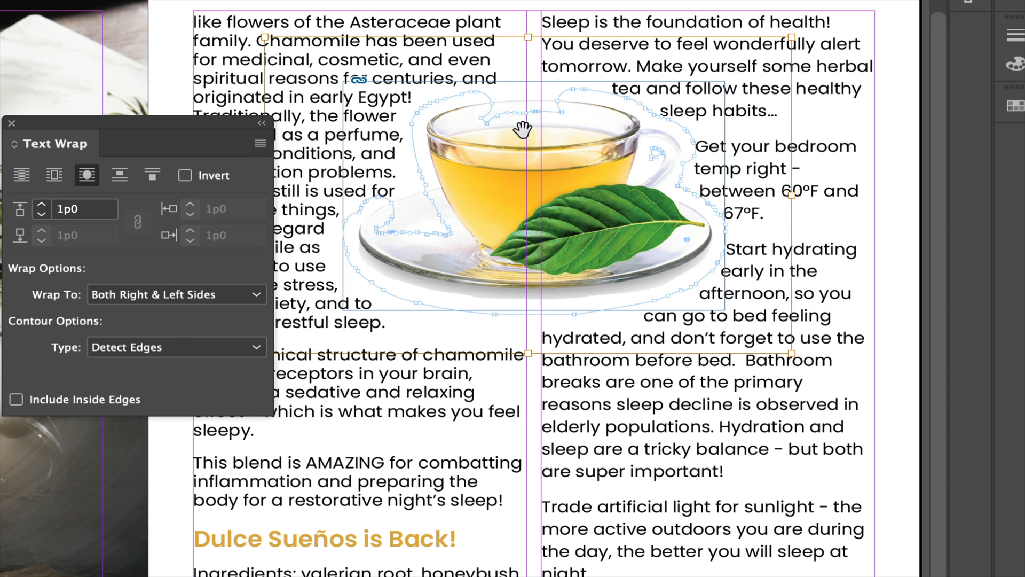
{"action": "left_click", "coordinate": [172, 347]}
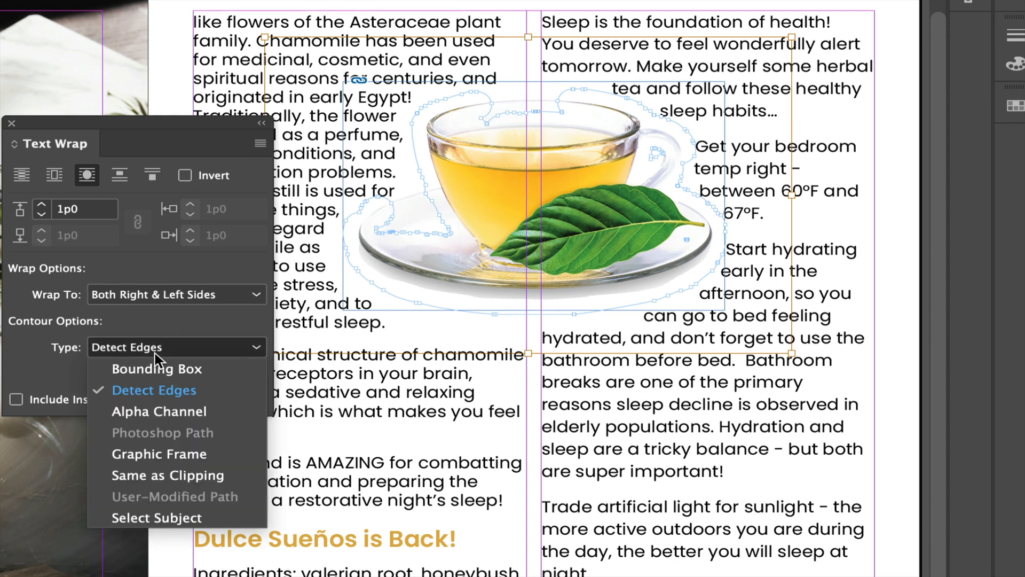
{"action": "left_click", "coordinate": [177, 412]}
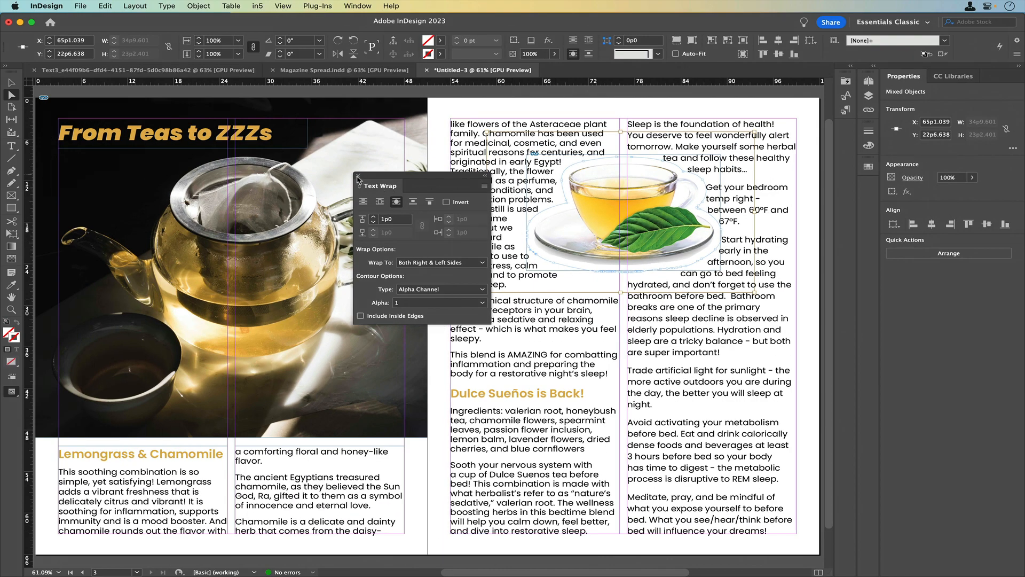
{"action": "left_click", "coordinate": [358, 176]}
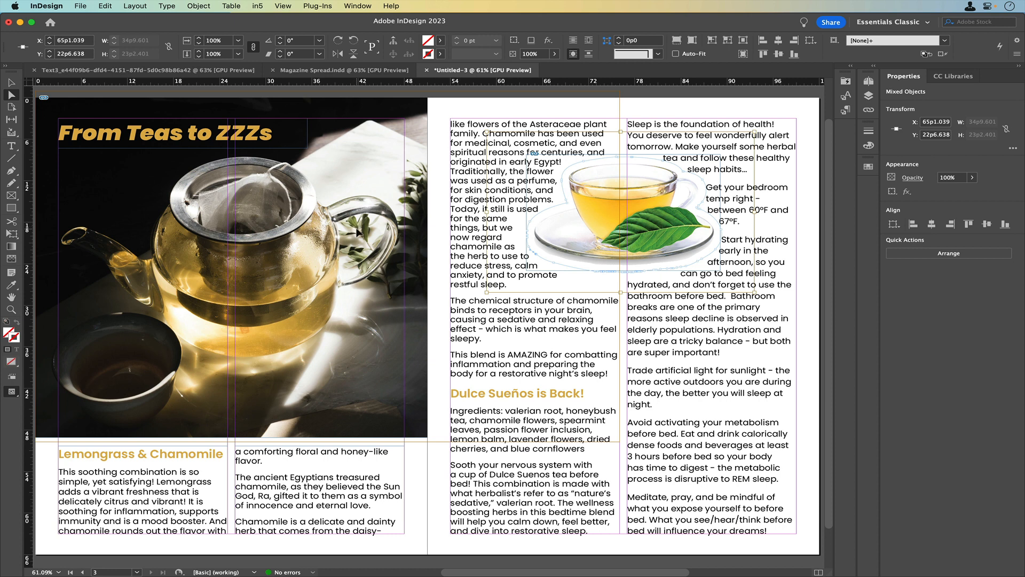
Step: Switch to Photoshop, compare the teacup with Layer 0's mask disabled and re-enabled, and open the mask's properties
{"action": "key", "text": "super+Tab"}
{"action": "key", "text": "super+Tab"}
{"action": "key", "text": "super+Tab"}
{"action": "key", "text": "super+Tab"}
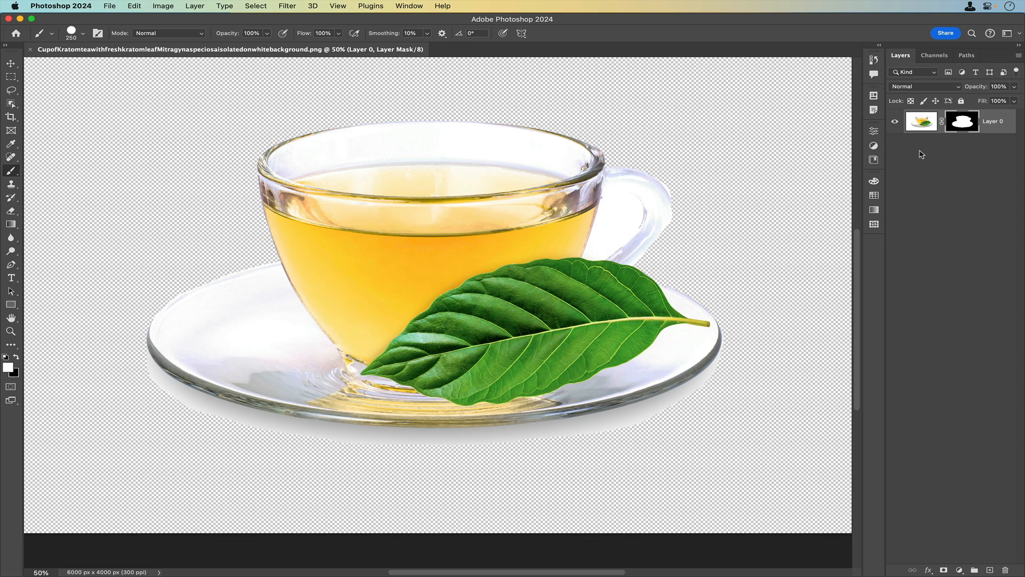
{"action": "left_click", "coordinate": [959, 123], "text": "shift"}
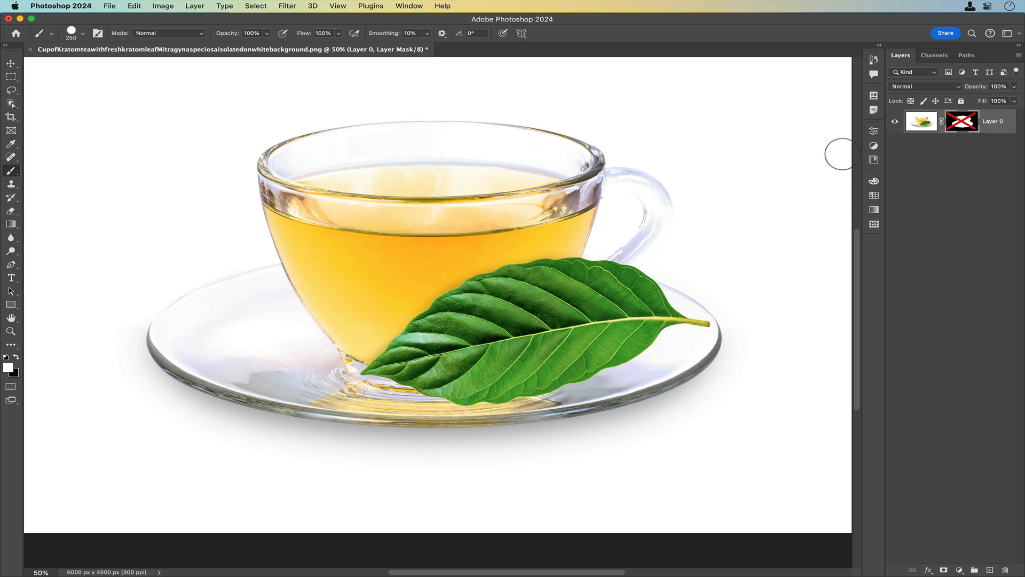
{"action": "left_click", "coordinate": [961, 123], "text": "shift"}
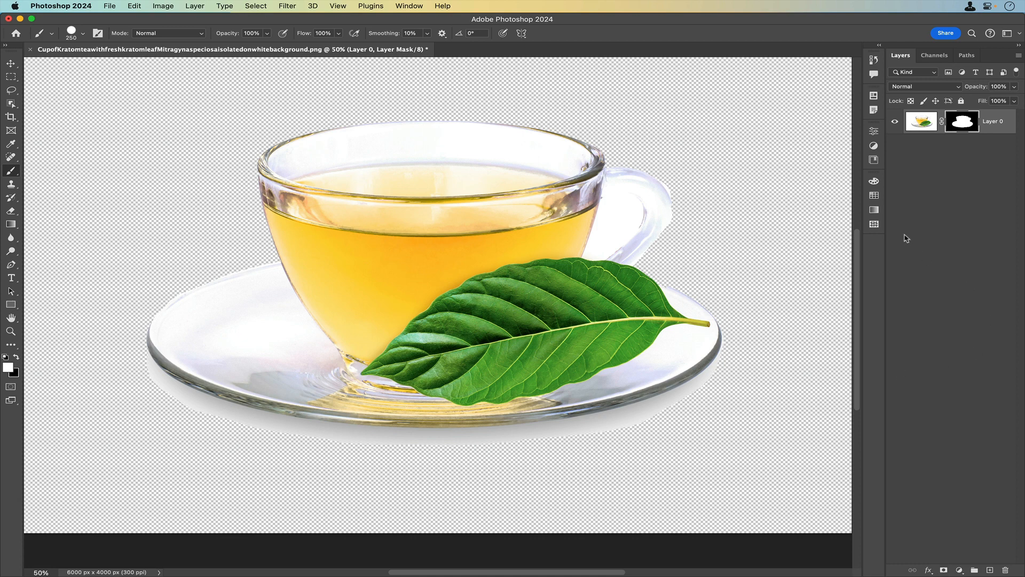
{"action": "left_click", "coordinate": [873, 132]}
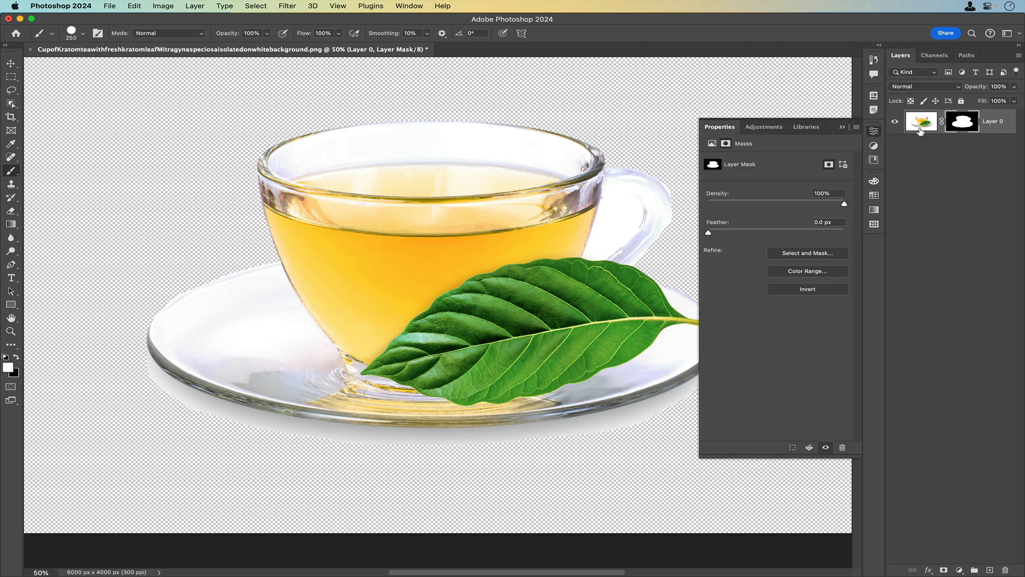
Step: Make Layer 0's image active instead of its mask, close the layer properties, and switch back to InDesign
{"action": "left_click", "coordinate": [921, 128]}
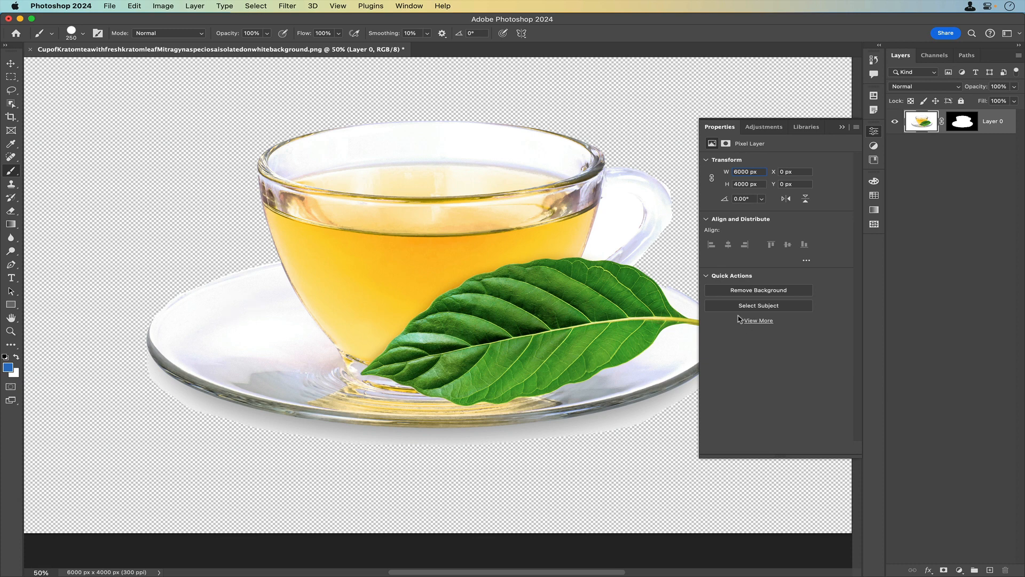
{"action": "left_click", "coordinate": [843, 129]}
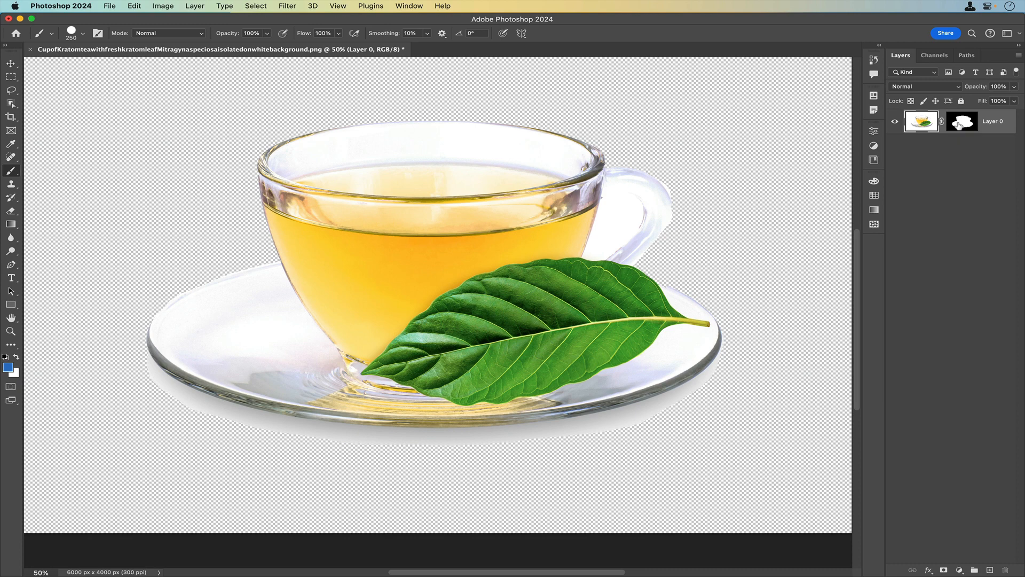
{"action": "key", "text": "super+Tab"}
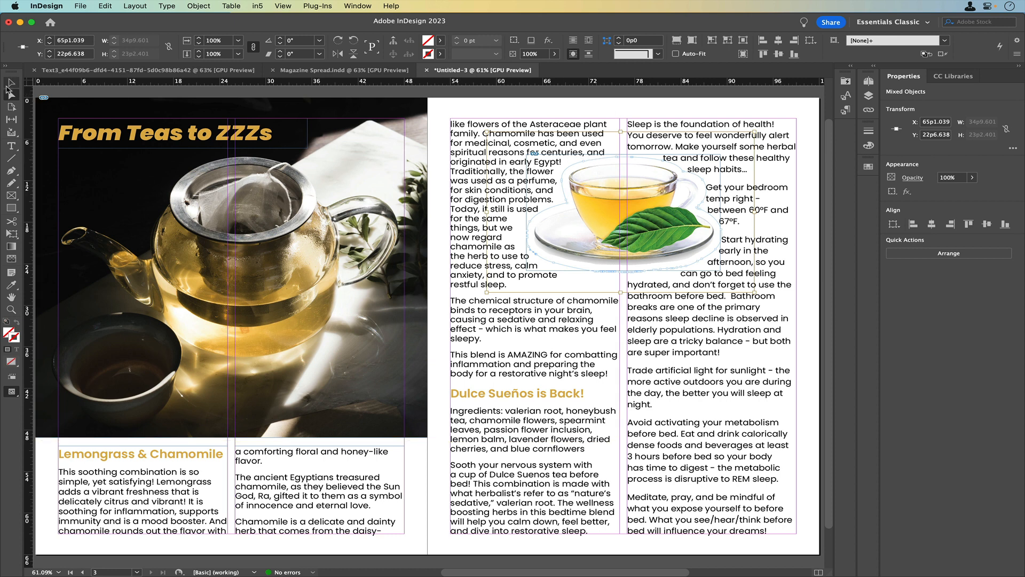
Step: Select the teacup's frame and increase its text wrap offset to 1p6
{"action": "left_click", "coordinate": [574, 204]}
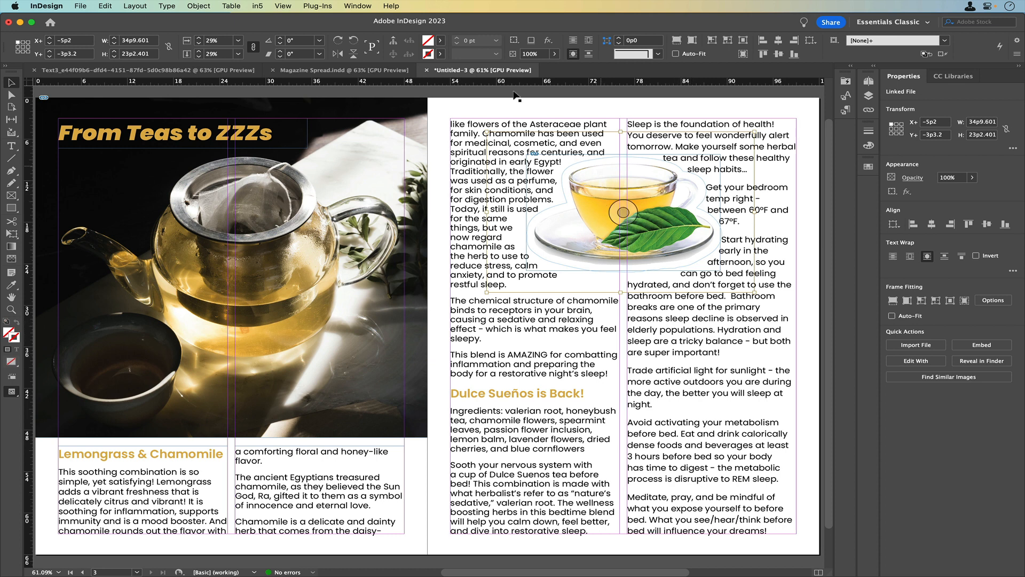
{"action": "left_click", "coordinate": [354, 8]}
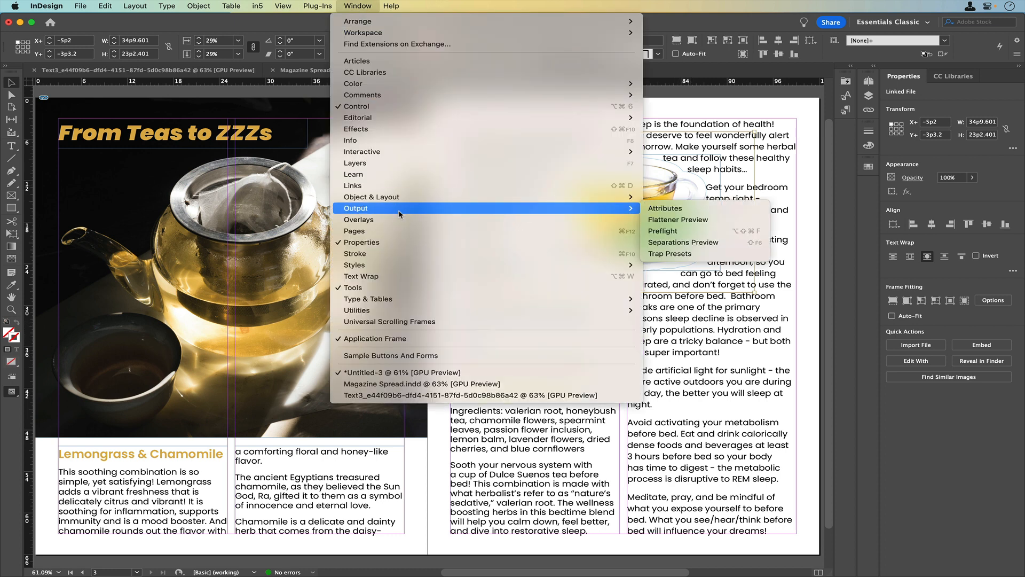
{"action": "left_click", "coordinate": [361, 277]}
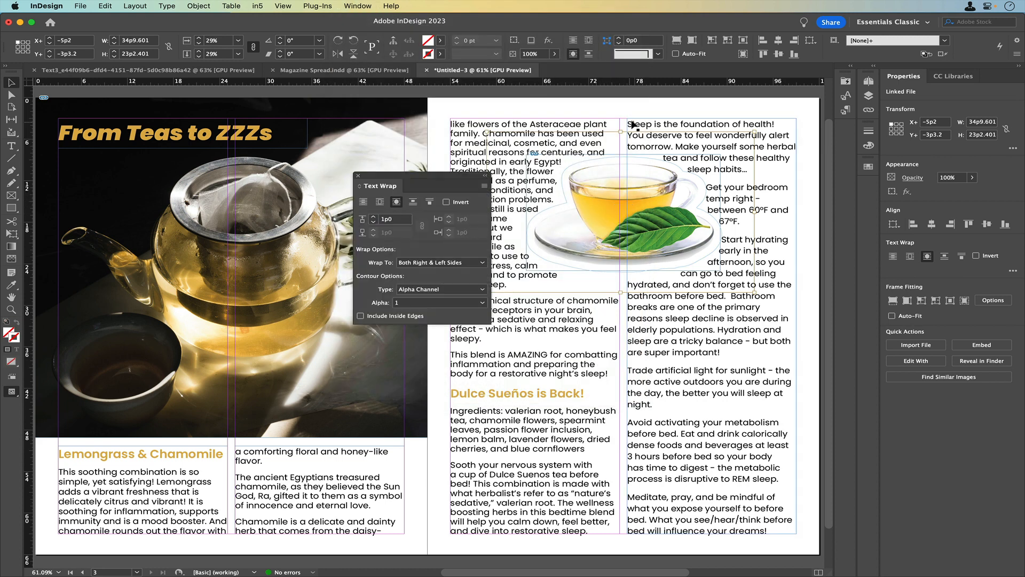
{"action": "left_click", "coordinate": [608, 102]}
{"action": "left_click", "coordinate": [625, 169]}
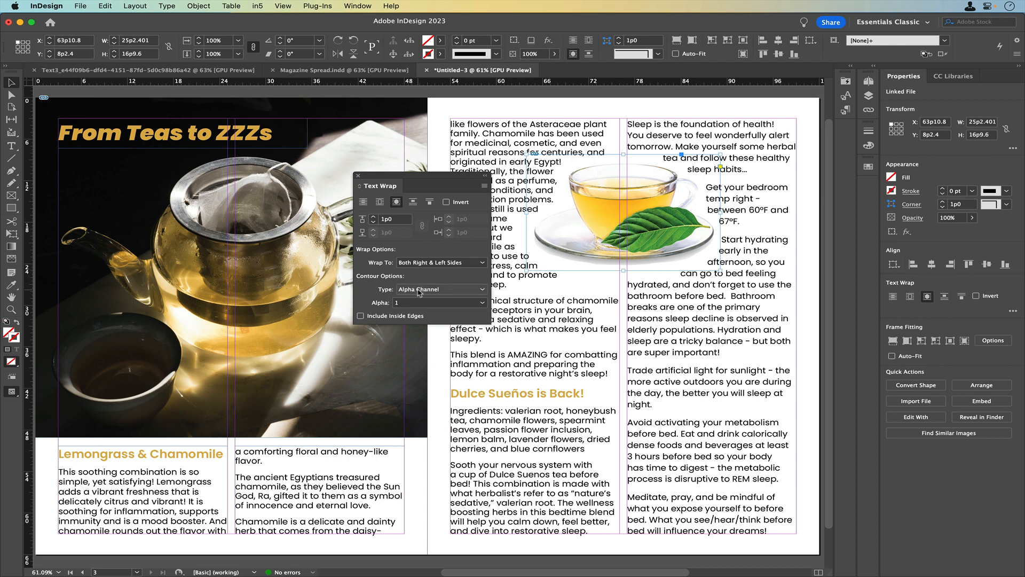
{"action": "left_click", "coordinate": [373, 219]}
{"action": "left_click", "coordinate": [373, 218]}
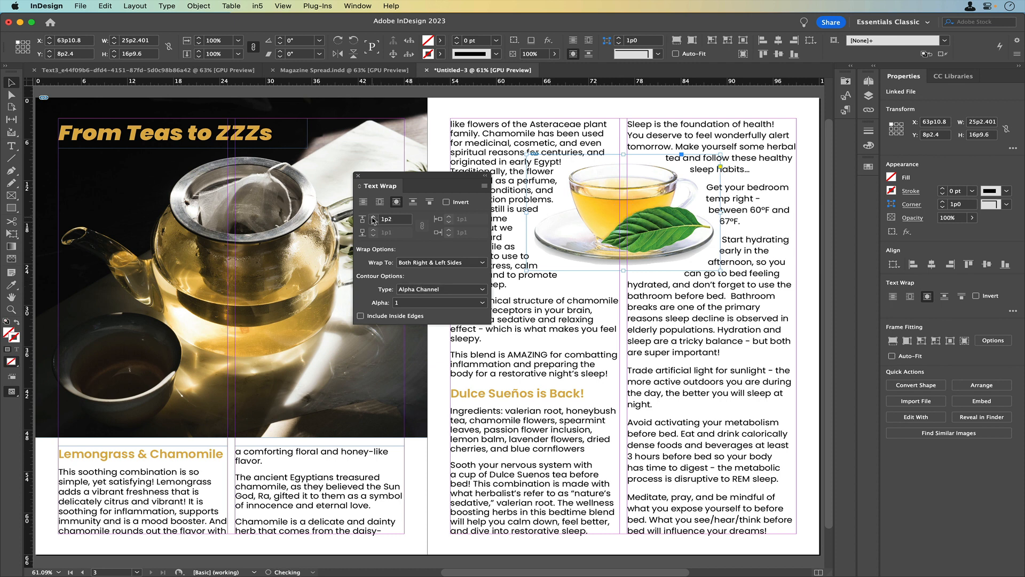
{"action": "left_click", "coordinate": [373, 219]}
{"action": "left_click", "coordinate": [374, 218]}
{"action": "left_click", "coordinate": [373, 219]}
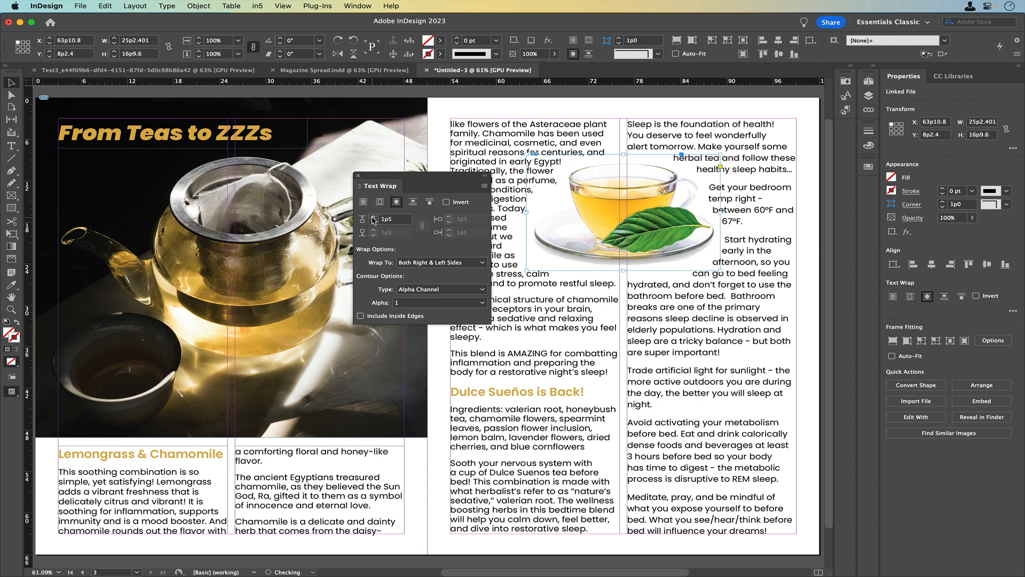
{"action": "left_click", "coordinate": [373, 219]}
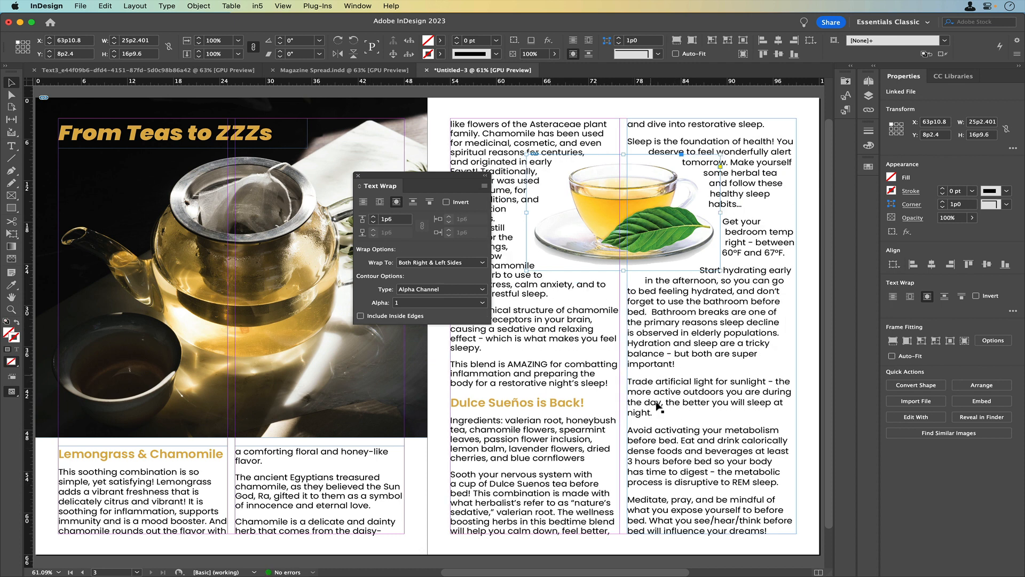
{"action": "left_click", "coordinate": [359, 176]}
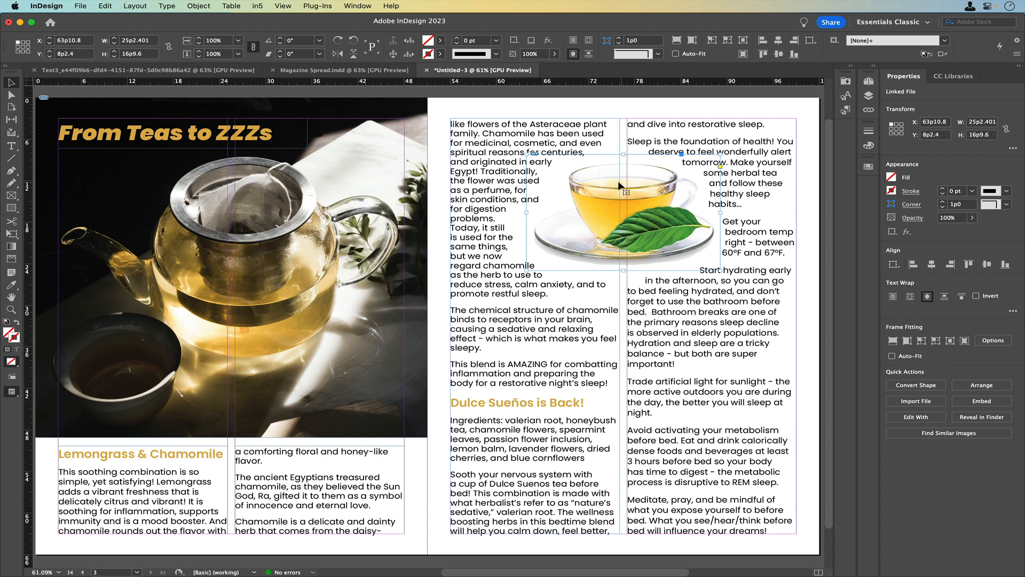
Step: Try nudging the teacup frame down, move it back up to its previous position, and deselect it
{"action": "key", "text": "shift+Down"}
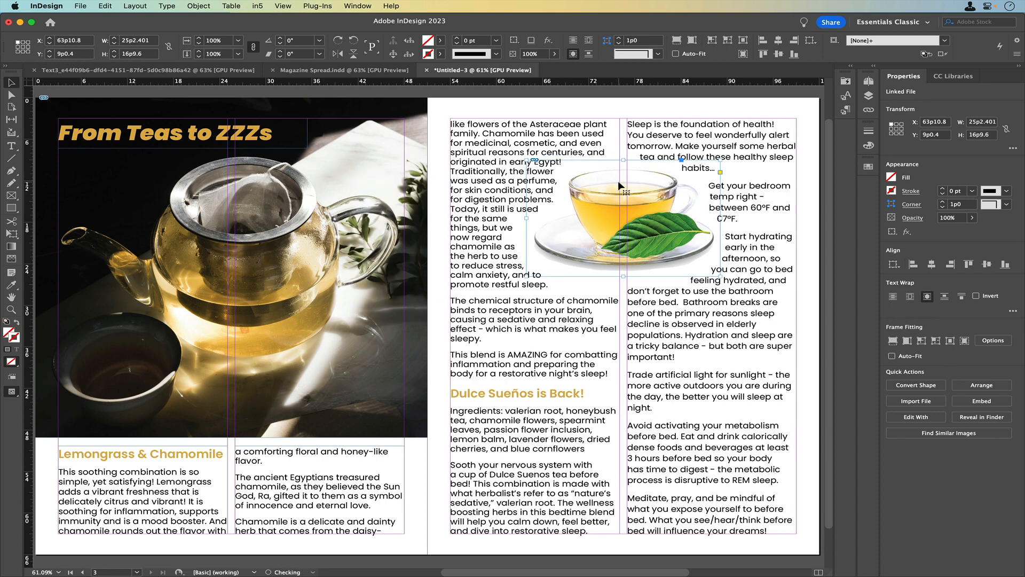
{"action": "key", "text": "shift+Up"}
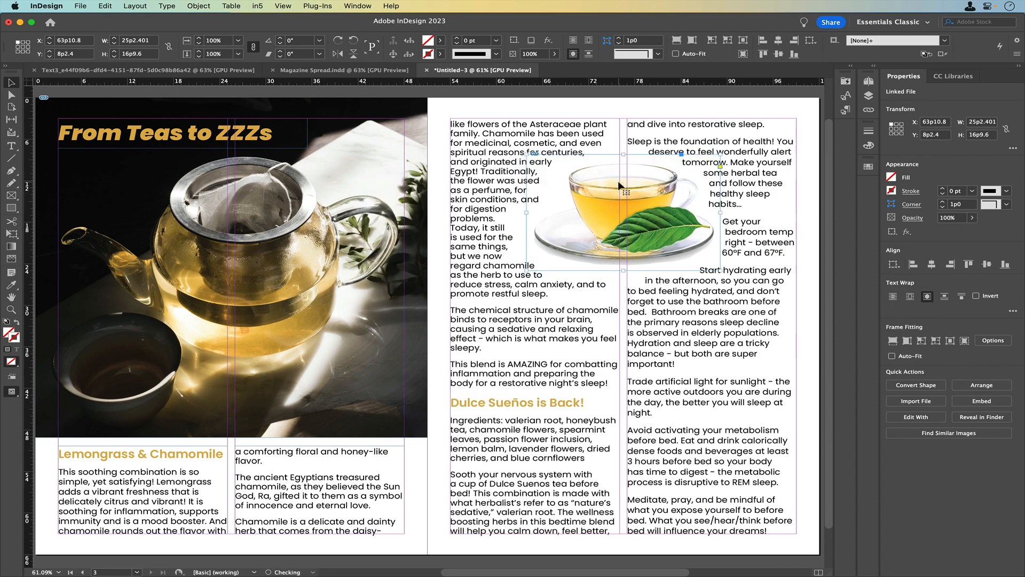
{"action": "left_click", "coordinate": [609, 108]}
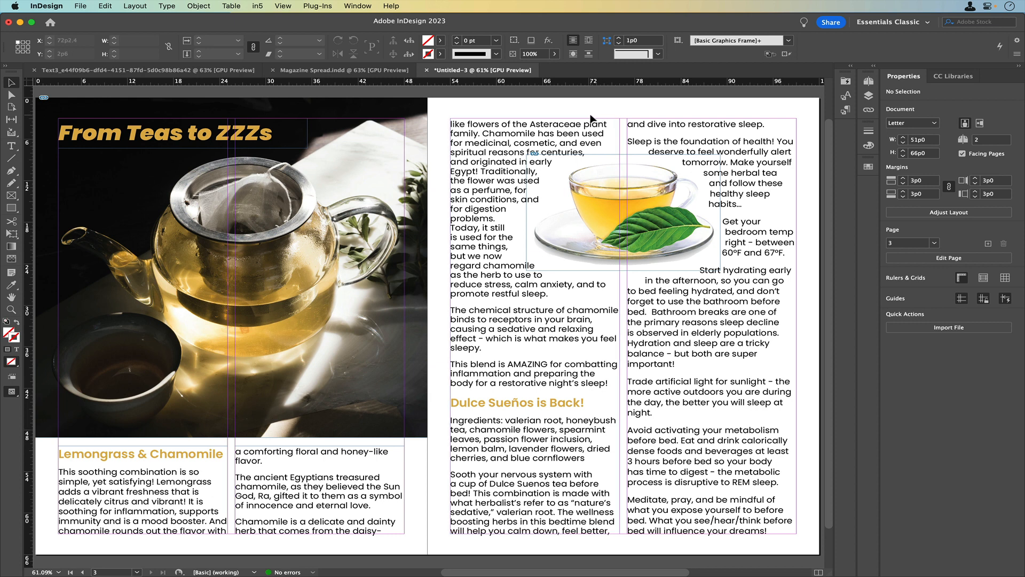
Step: Start saving the document under a new name in the InDesign folder inside Fall 2023's APRD 2006 folder
{"action": "left_click", "coordinate": [83, 8]}
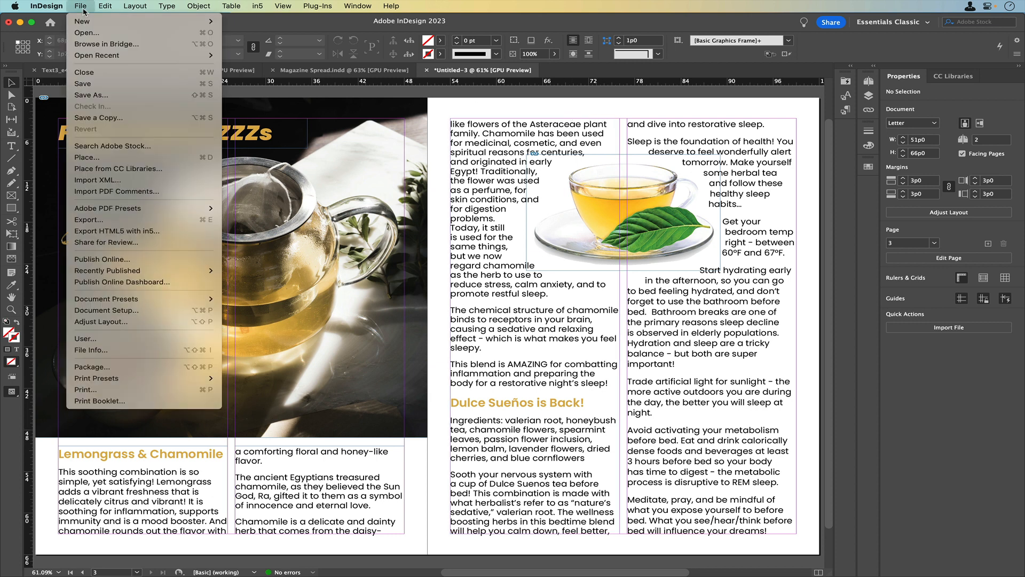
{"action": "left_click", "coordinate": [91, 95]}
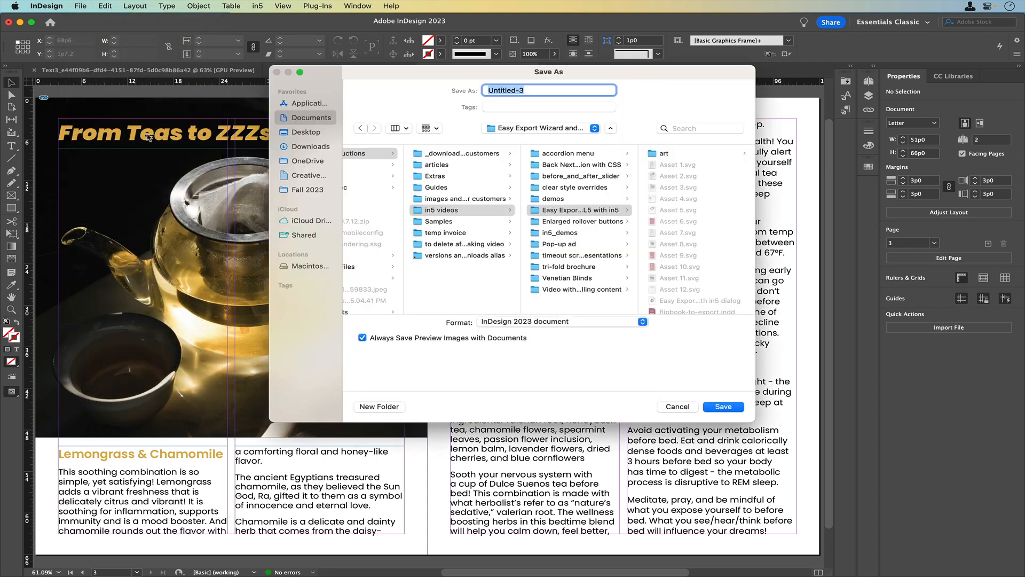
{"action": "left_click", "coordinate": [323, 190]}
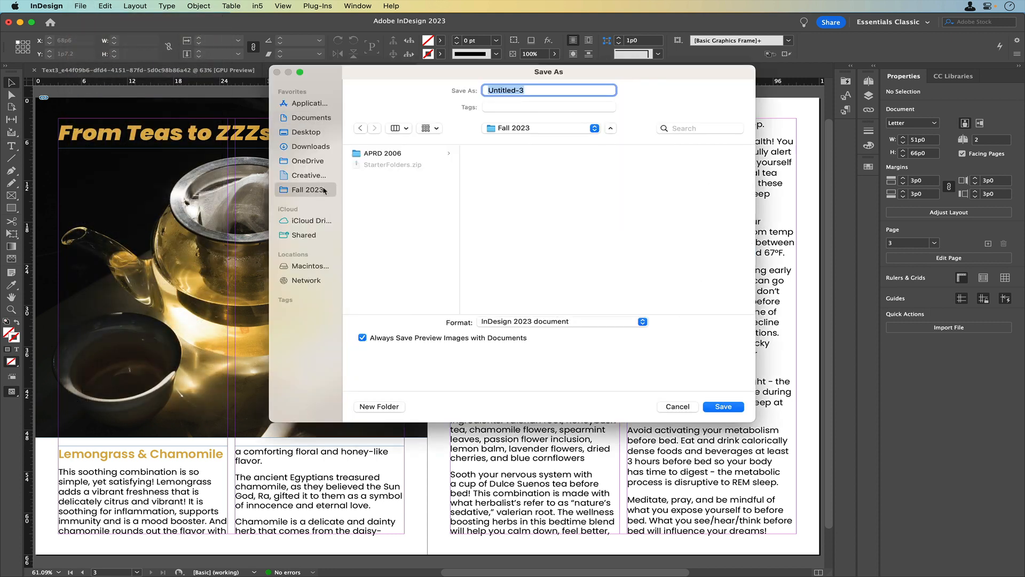
{"action": "left_click", "coordinate": [374, 155]}
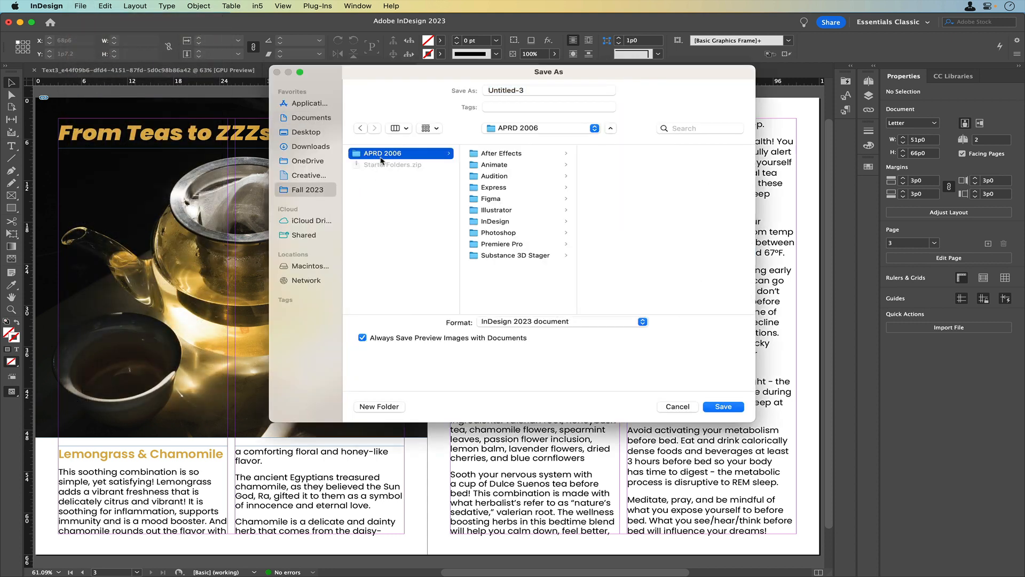
{"action": "left_click", "coordinate": [494, 222]}
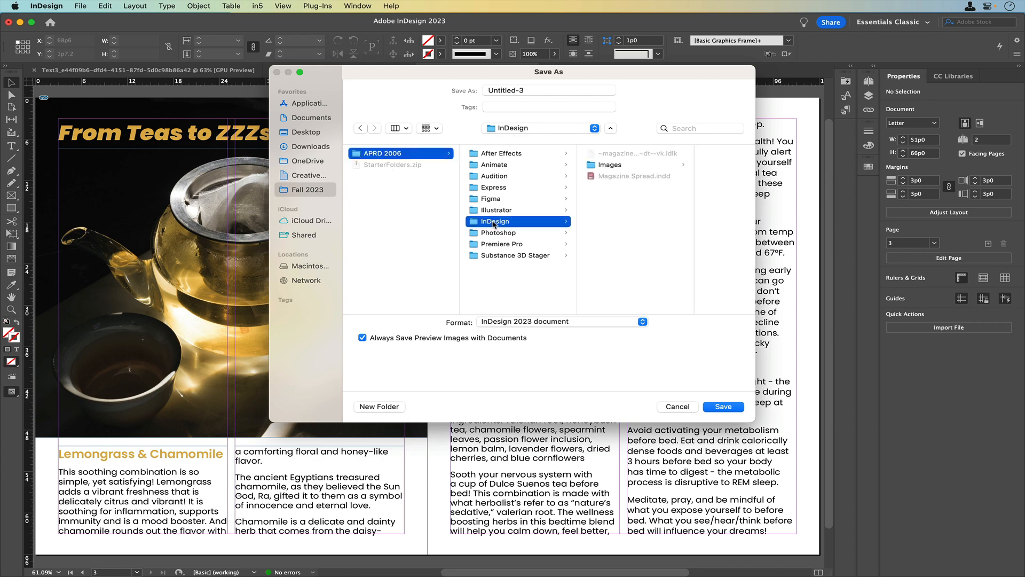
Step: Save the document as Magazine Spread 10-13, without replacing the existing Magazine Spread file
{"action": "left_click_drag", "start_coordinate": [530, 89], "coordinate": [488, 86]}
{"action": "type", "text": "Mag"}
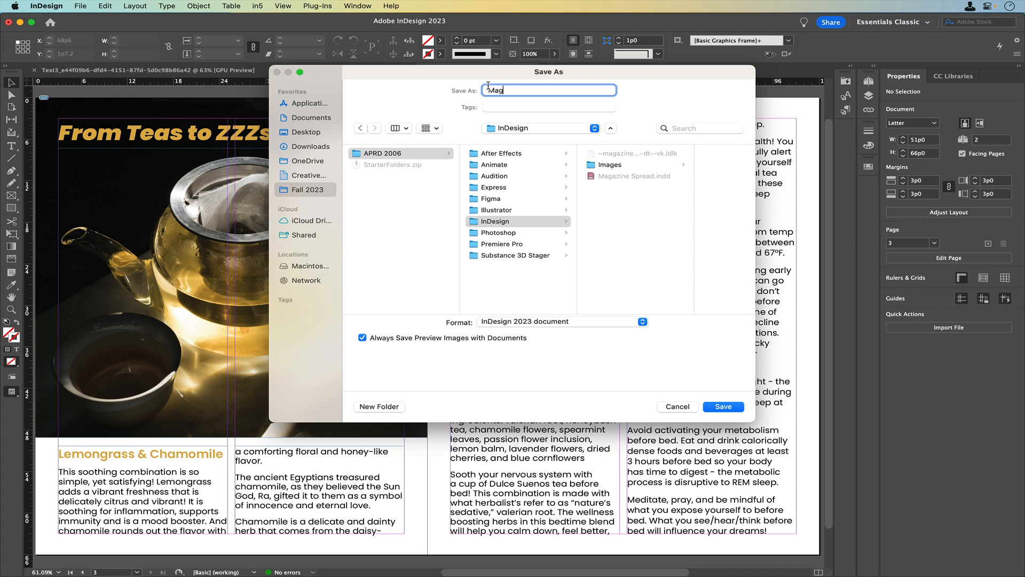
{"action": "type", "text": "azine Spread"}
{"action": "key", "text": "Return"}
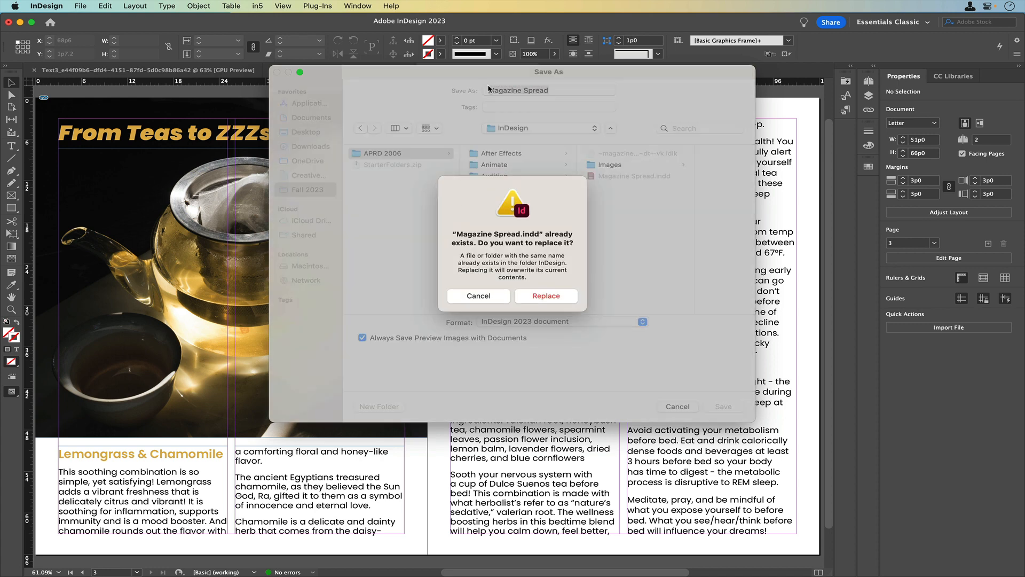
{"action": "left_click", "coordinate": [479, 296]}
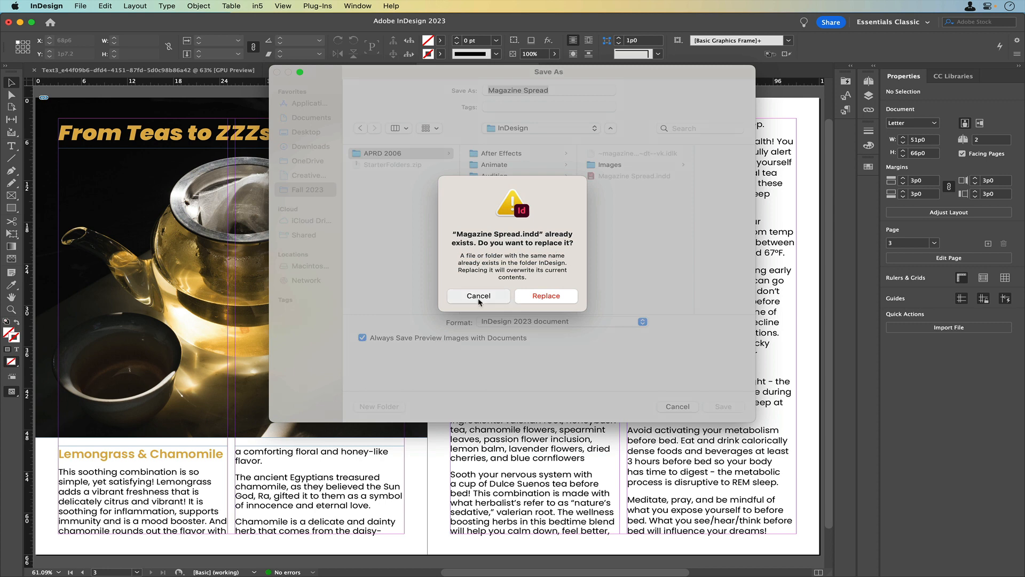
{"action": "left_click", "coordinate": [562, 90]}
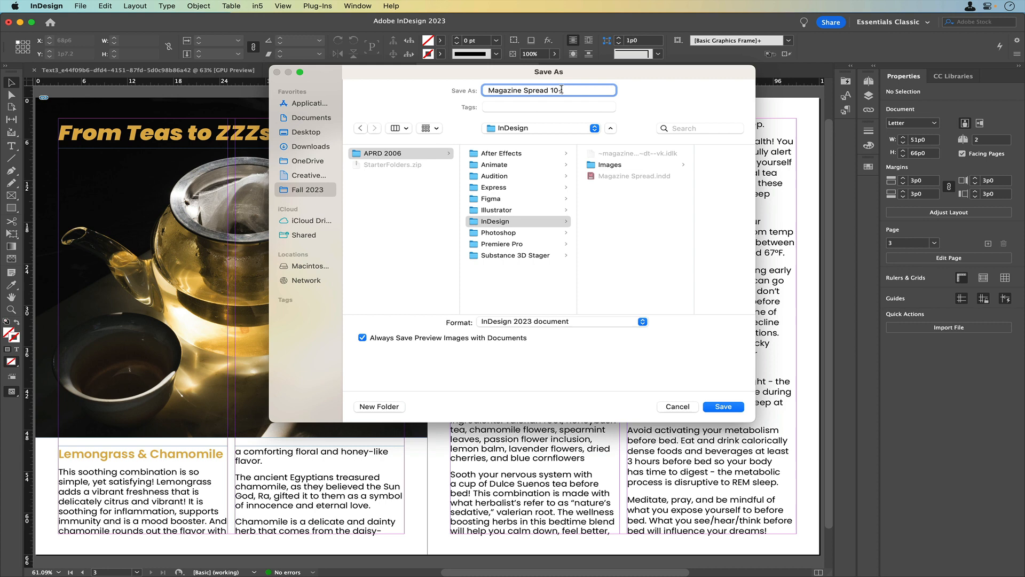
{"action": "left_click", "coordinate": [722, 407]}
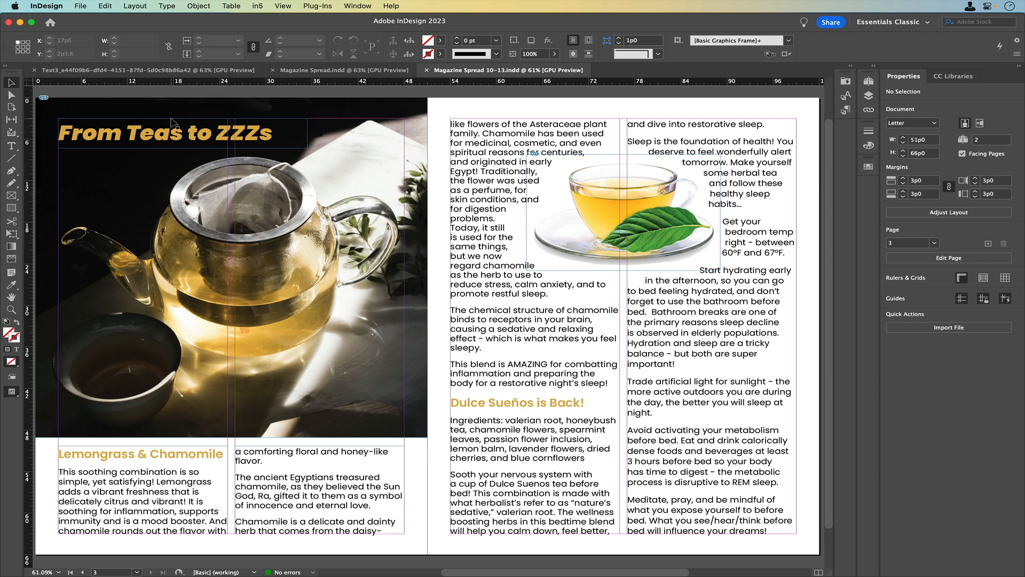
Step: Open the Publish Online settings for the document and try the title Magazine Spread 10-13
{"action": "left_click", "coordinate": [79, 6]}
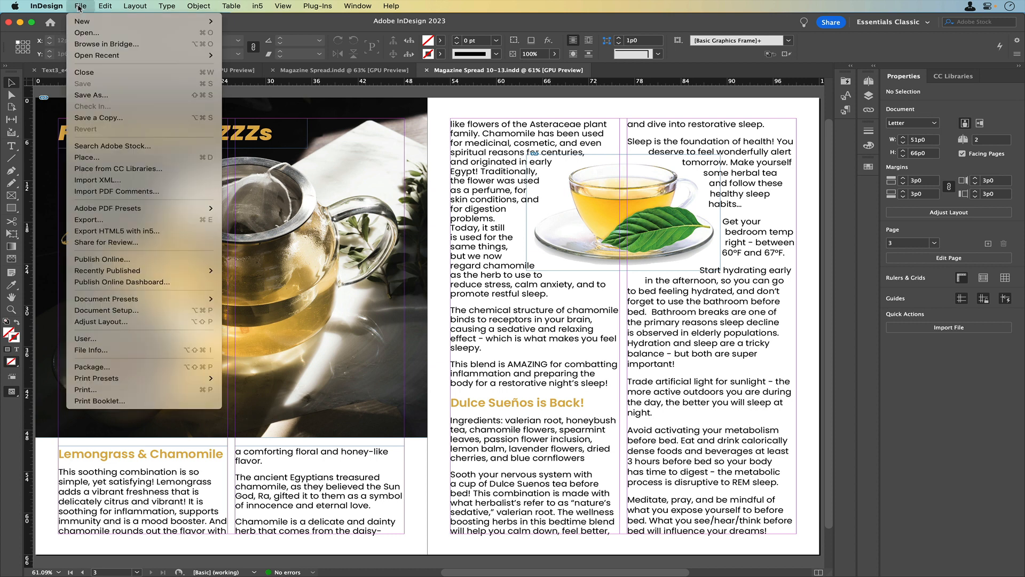
{"action": "left_click", "coordinate": [105, 260]}
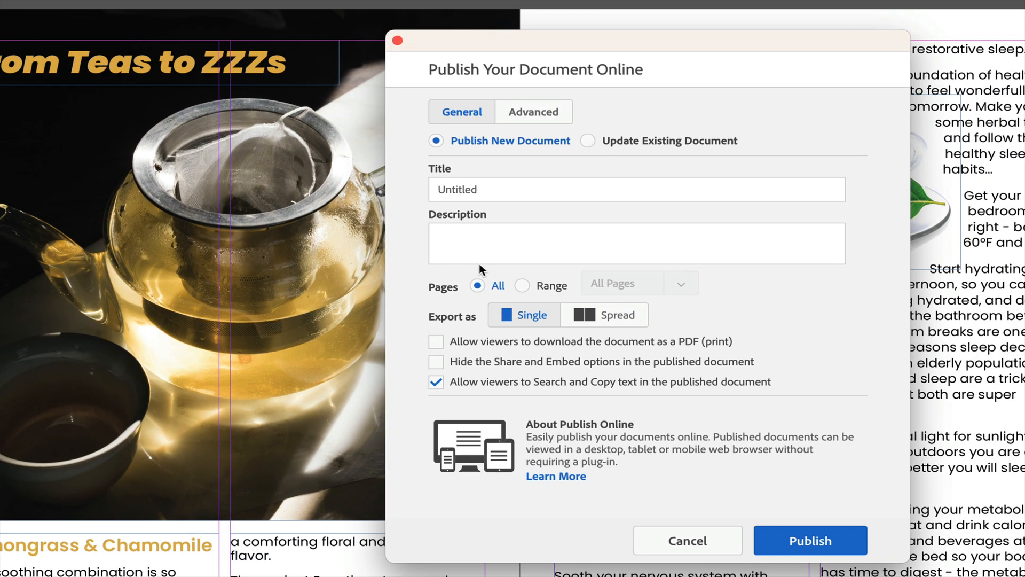
{"action": "left_click", "coordinate": [487, 188]}
{"action": "double_click", "coordinate": [487, 188]}
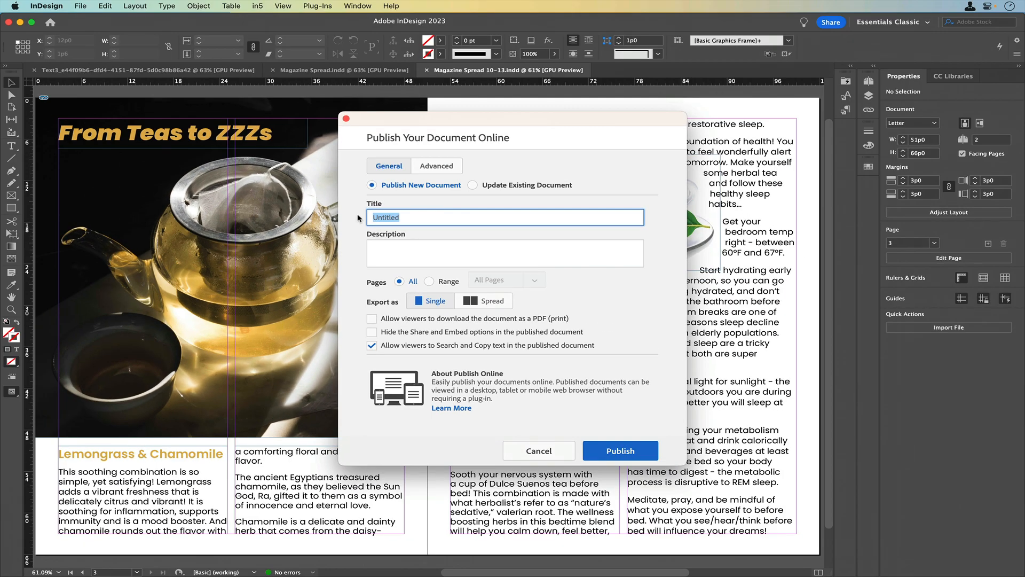
{"action": "type", "text": "Magazine Spread 10-13"}
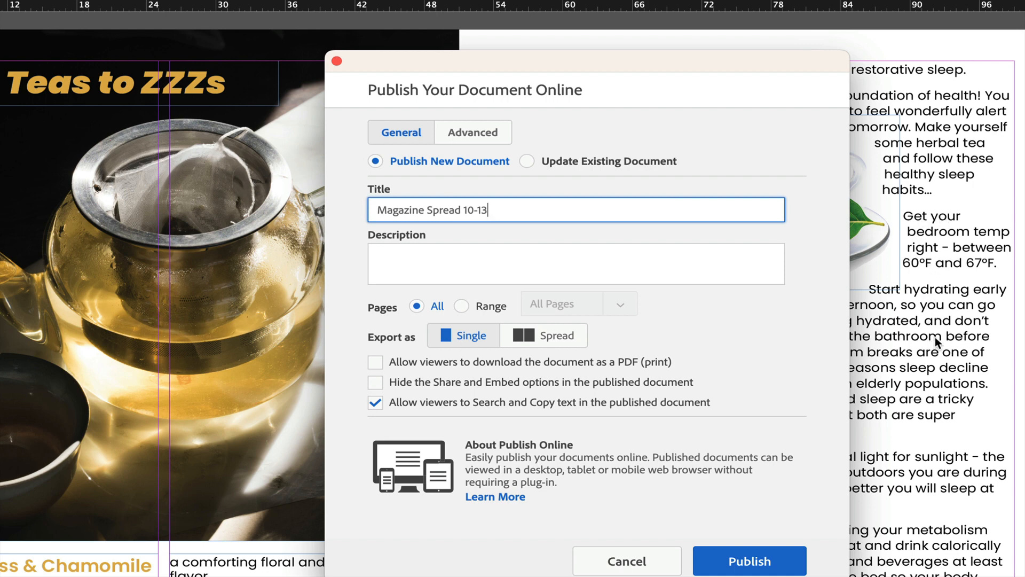
{"action": "left_click", "coordinate": [546, 332]}
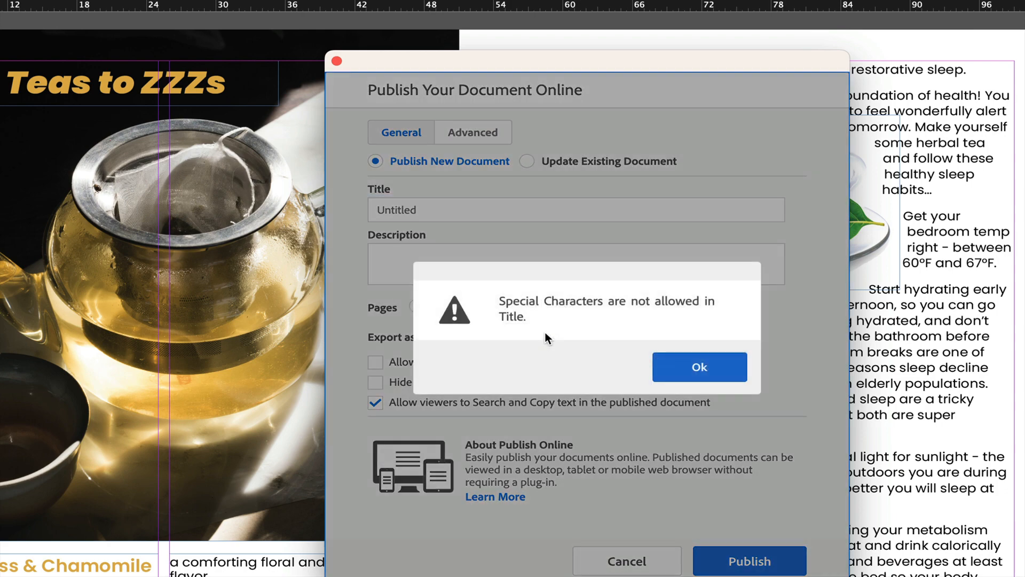
{"action": "left_click", "coordinate": [700, 369]}
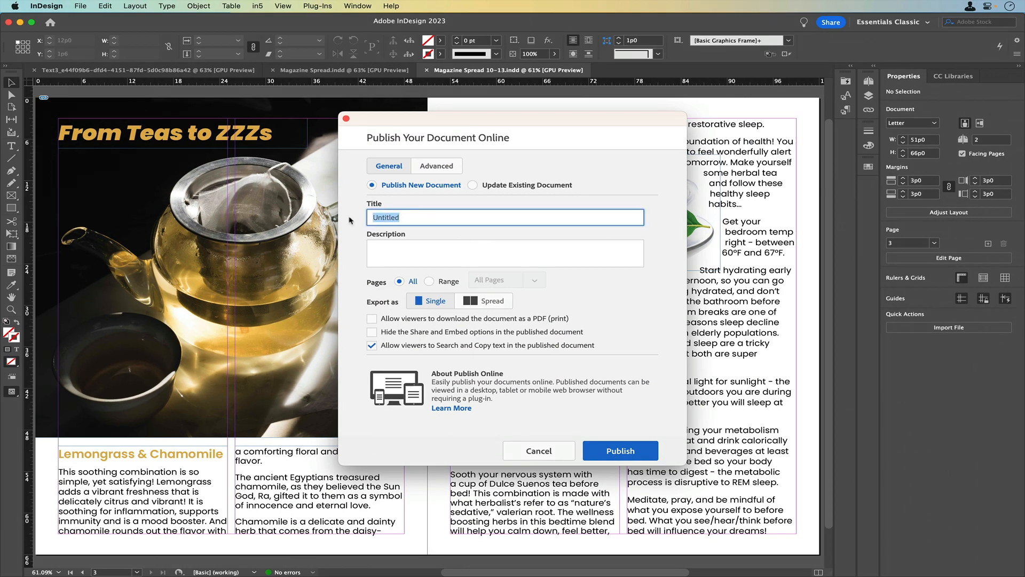
Step: Publish the document online as spreads with the title Magazine Spread
{"action": "type", "text": "Magazine Spread"}
{"action": "left_click", "coordinate": [494, 304]}
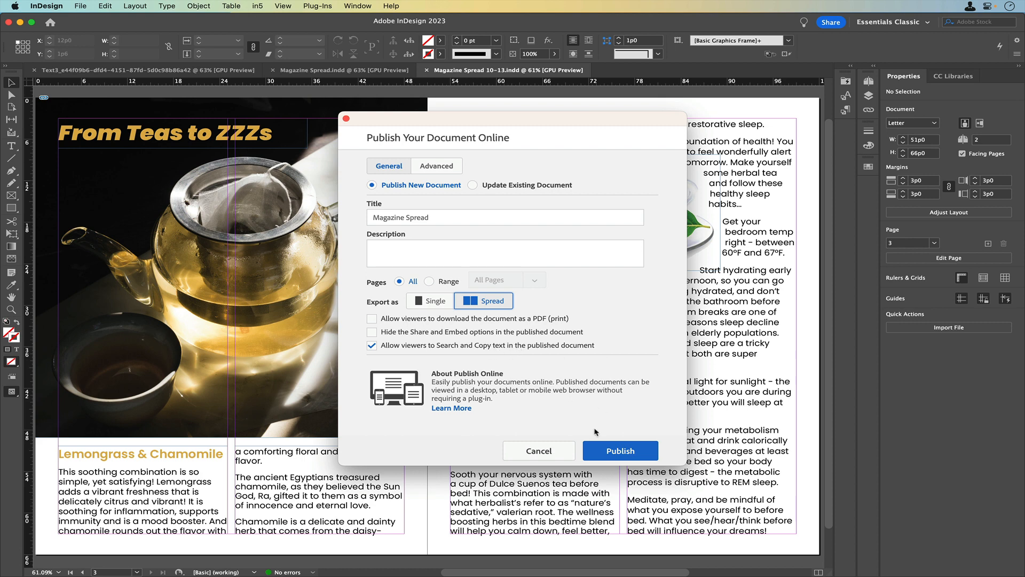
{"action": "left_click", "coordinate": [602, 452]}
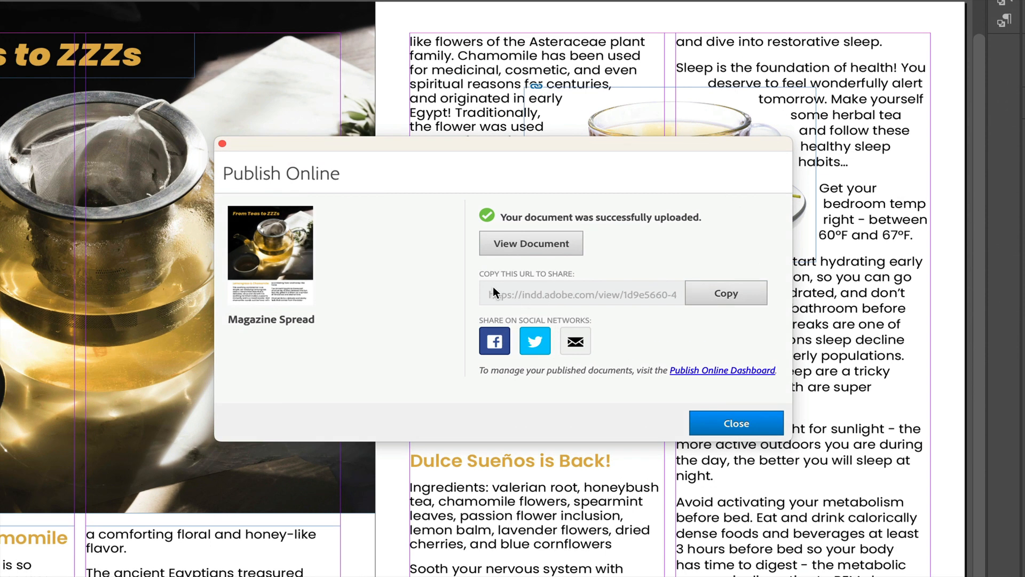
Step: Copy the published document's sharing link, view the publication in the browser, and return to InDesign
{"action": "left_click", "coordinate": [717, 293]}
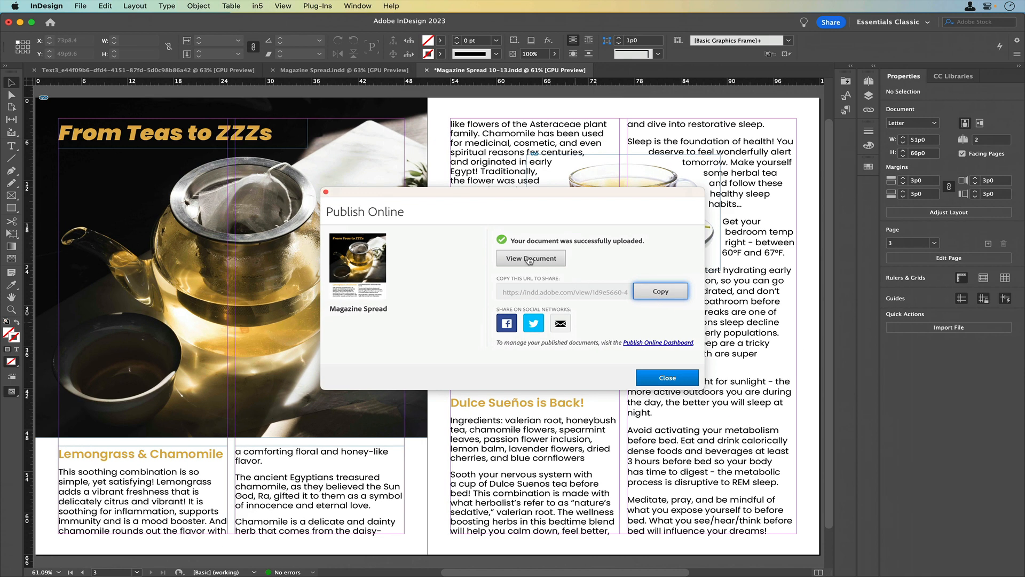
{"action": "left_click", "coordinate": [528, 246]}
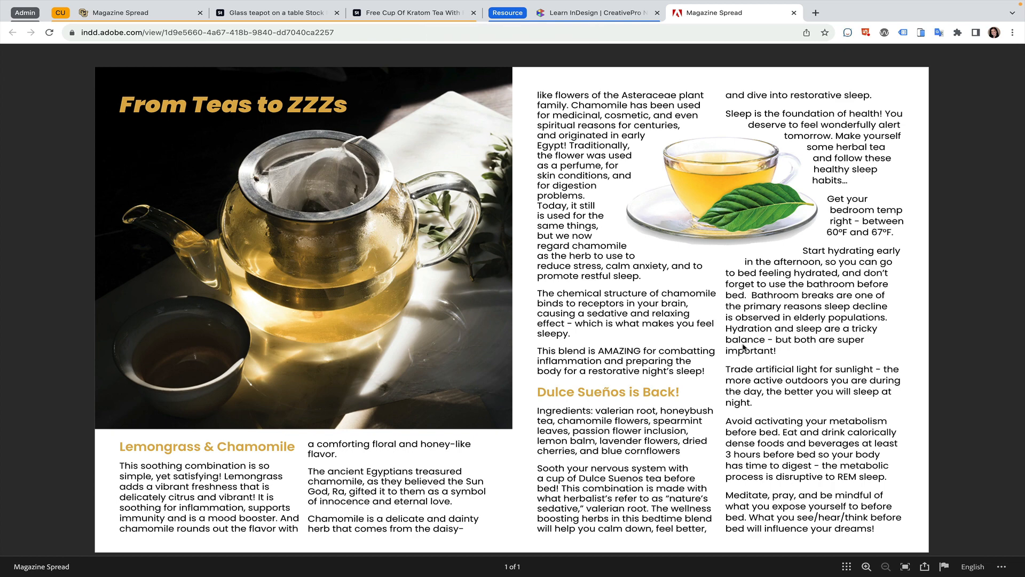
{"action": "key", "text": "super+Tab"}
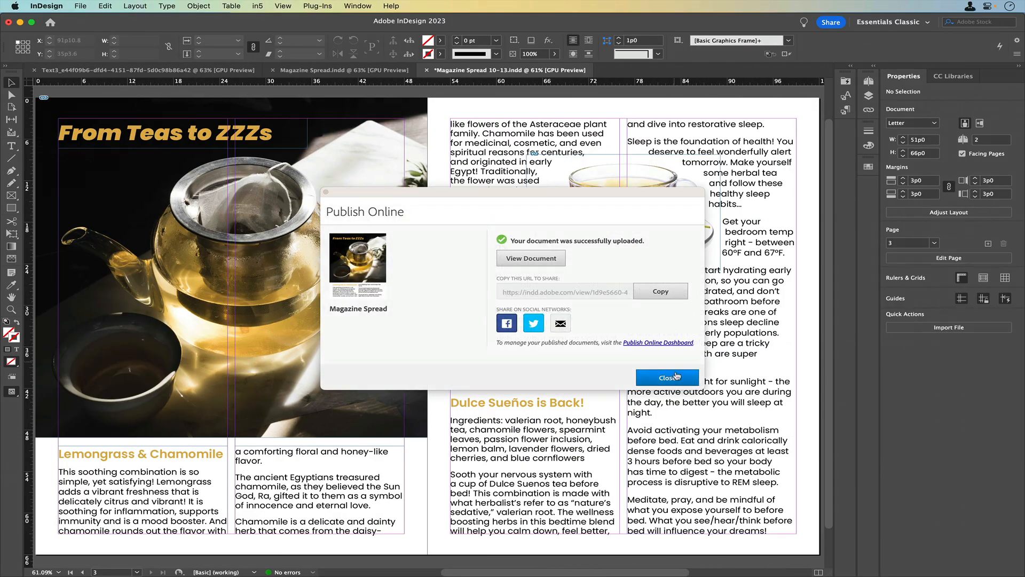
Step: Close the publishing confirmation, enlarge the teacup image proportionally from its center to about 27p8.6 by 18p5.8, and save the document
{"action": "left_click", "coordinate": [676, 376]}
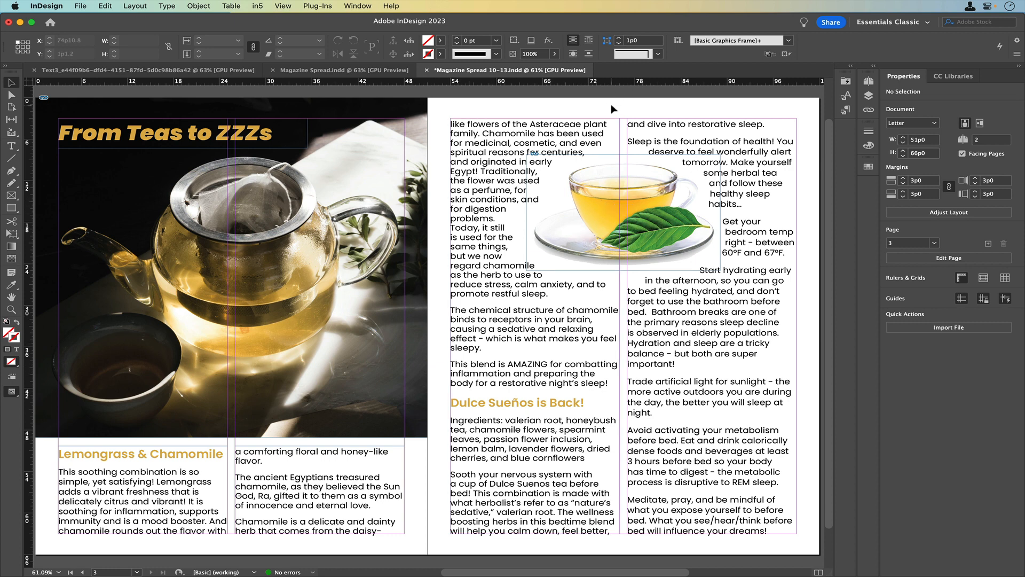
{"action": "left_click", "coordinate": [648, 212]}
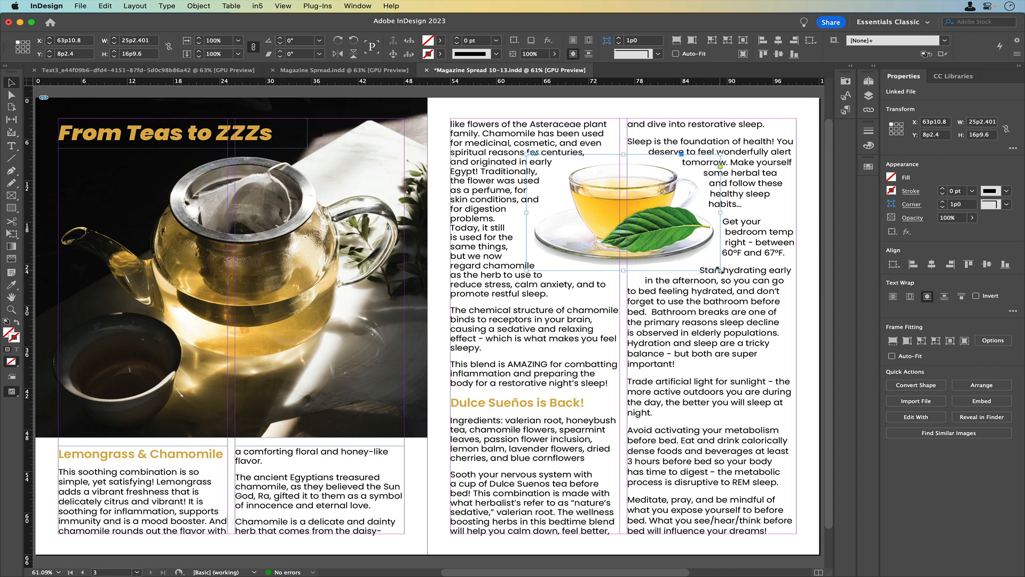
{"action": "left_click_drag", "start_coordinate": [720, 270], "coordinate": [729, 276]}
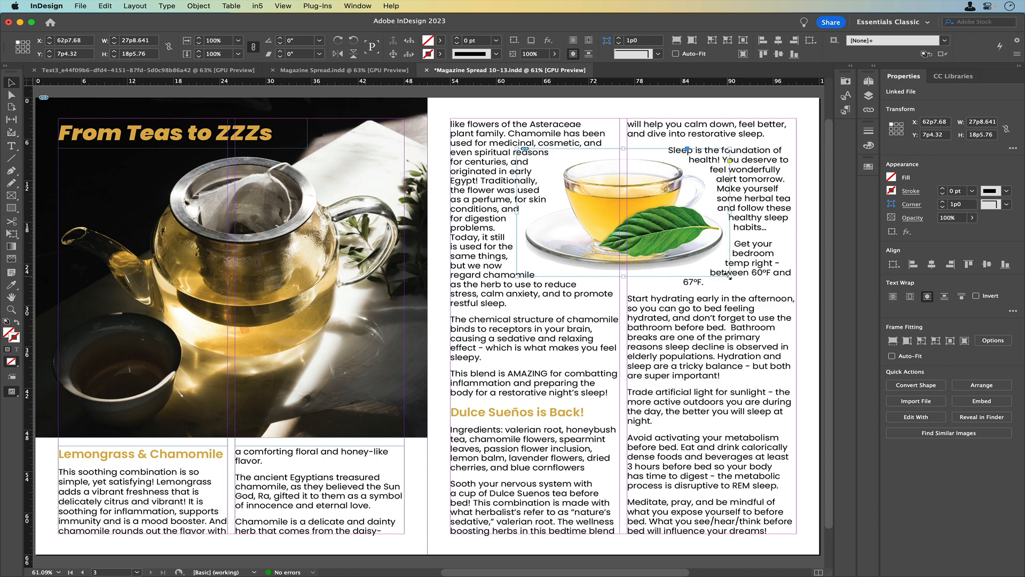
{"action": "key", "text": "super+s"}
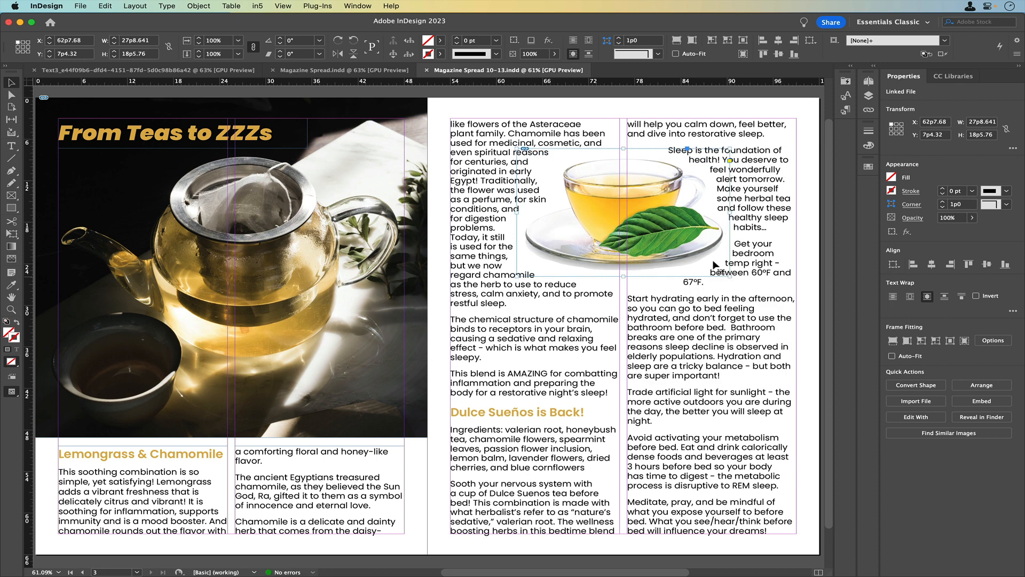
Step: Republish the document online by updating the existing Magazine Spread publication, keeping all pages exported as spreads
{"action": "left_click", "coordinate": [81, 6]}
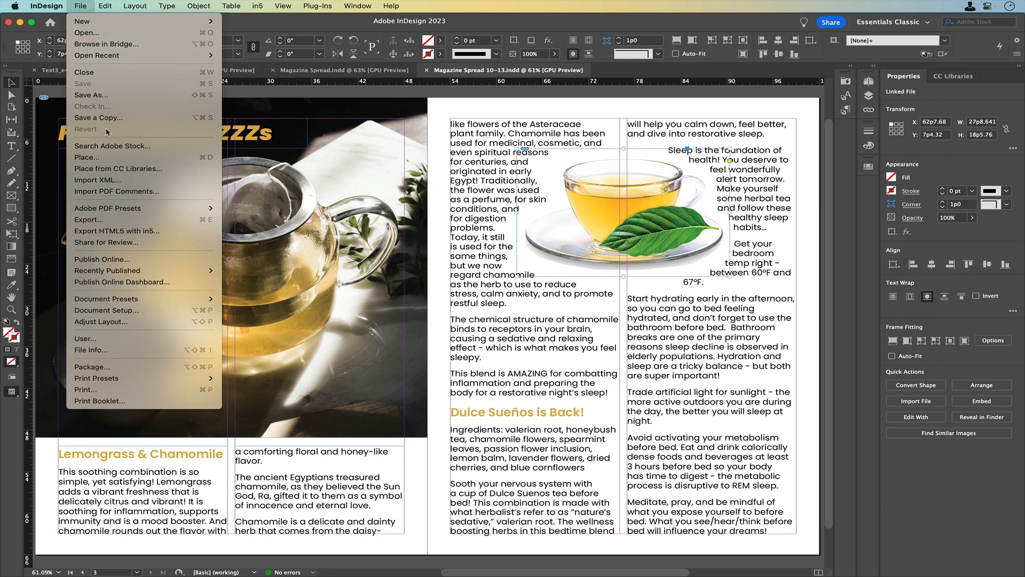
{"action": "left_click", "coordinate": [110, 243]}
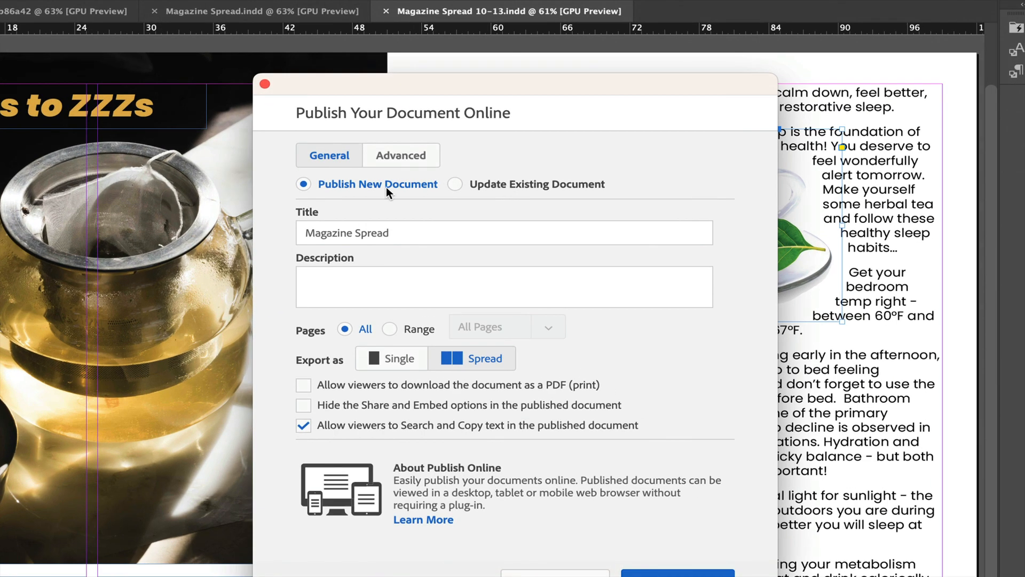
{"action": "left_click", "coordinate": [456, 183]}
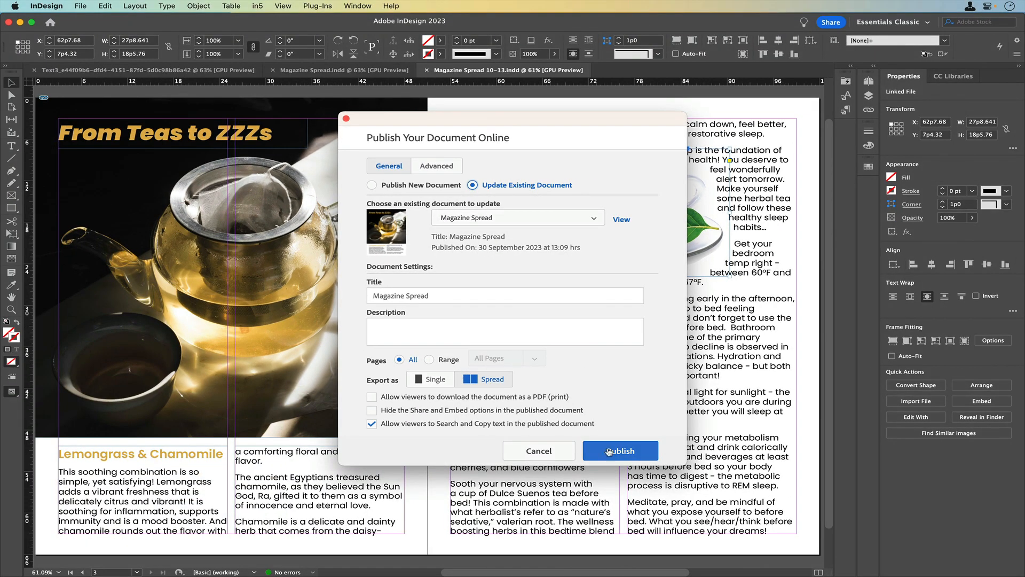
{"action": "left_click", "coordinate": [659, 576]}
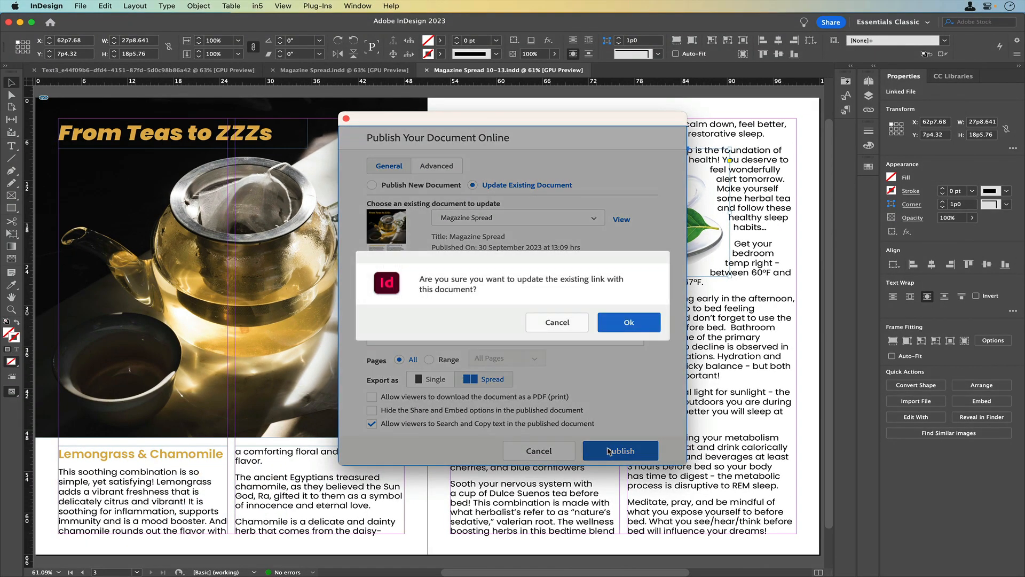
{"action": "left_click", "coordinate": [621, 323]}
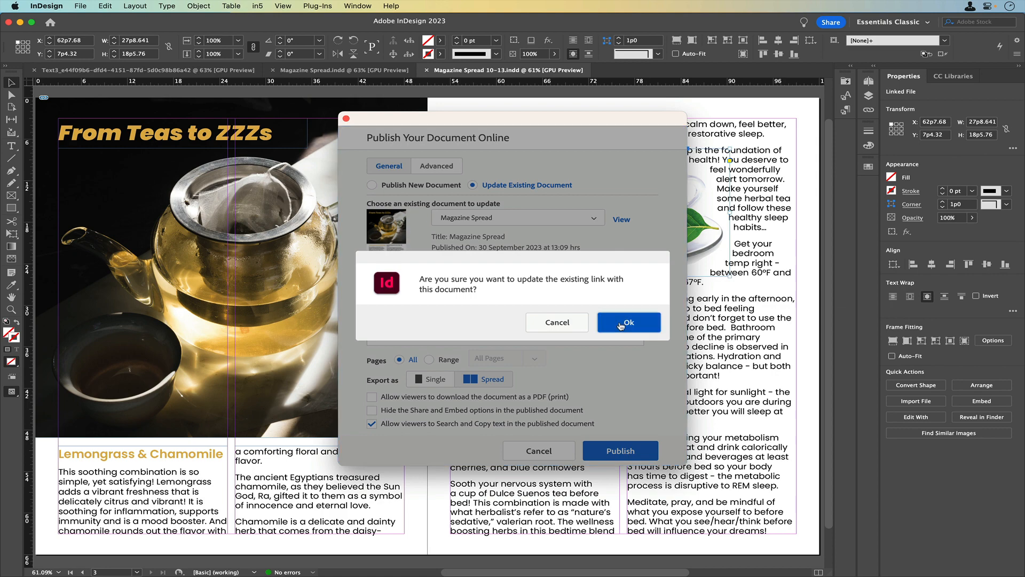
Step: Copy the updated publication's sharing link and close the publishing confirmation
{"action": "scroll", "coordinate": [621, 324], "scroll_direction": "left", "scroll_amount": 1}
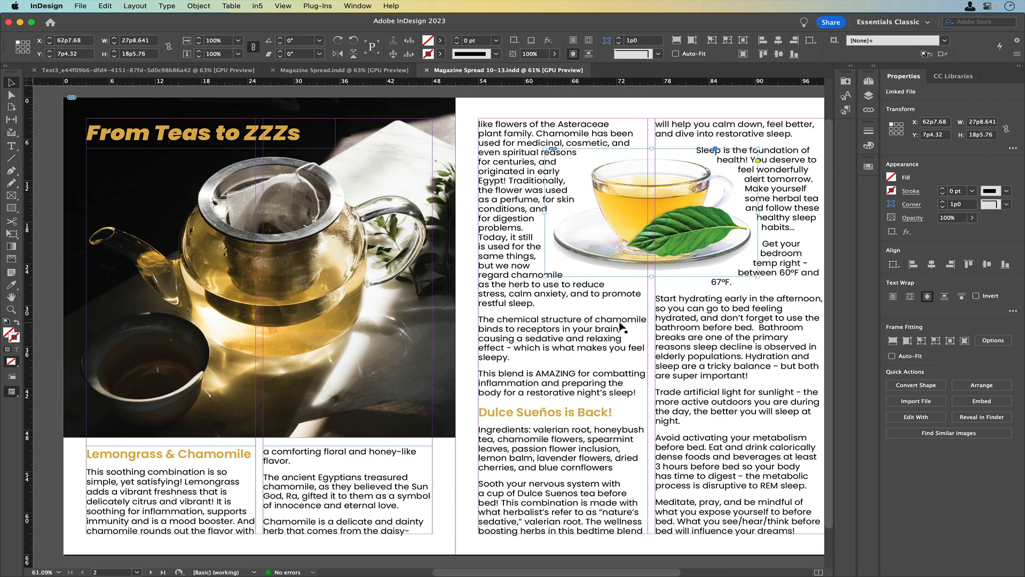
{"action": "scroll", "coordinate": [621, 326], "scroll_direction": "right", "scroll_amount": 2}
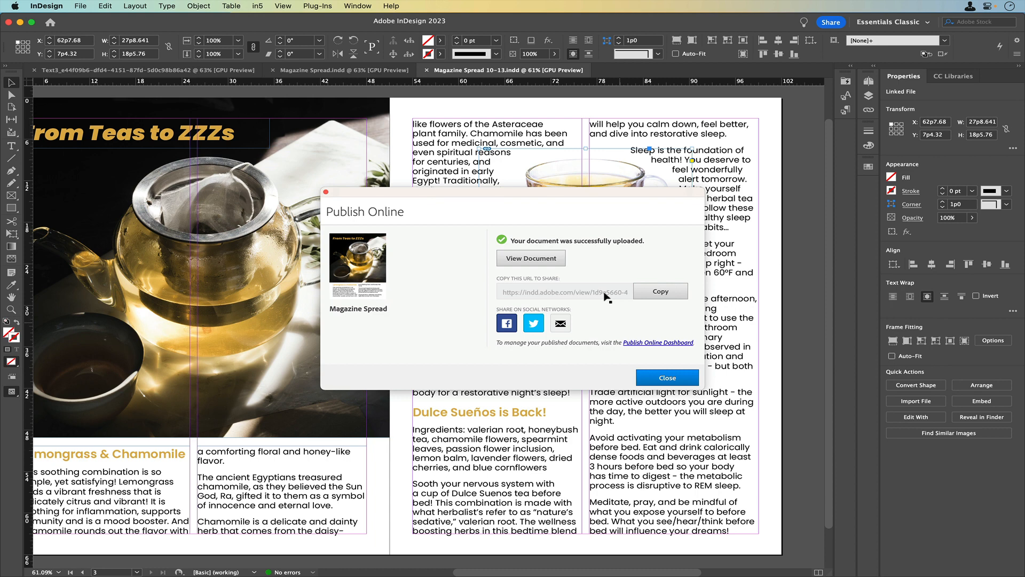
{"action": "left_click", "coordinate": [650, 293]}
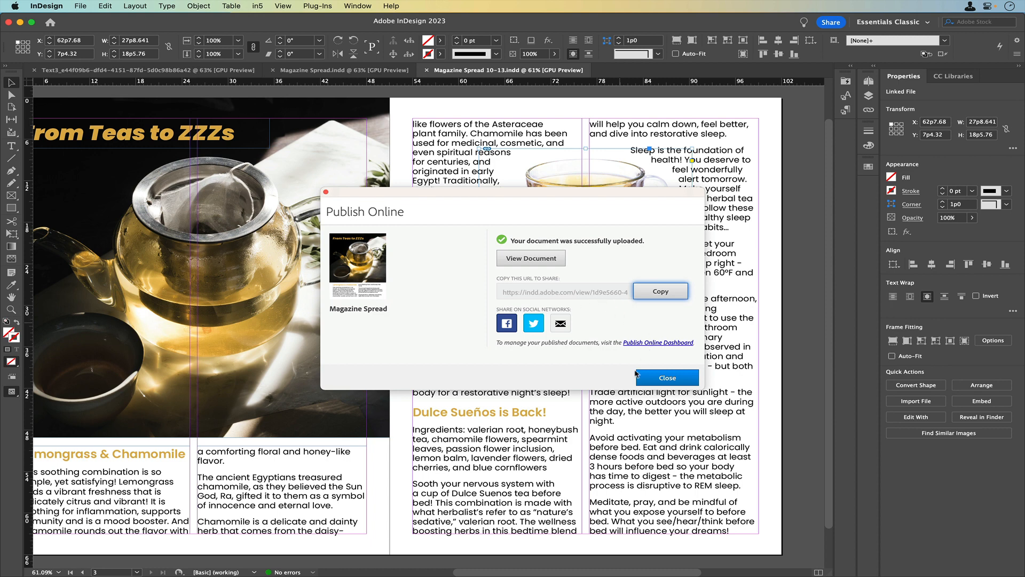
{"action": "left_click", "coordinate": [663, 379]}
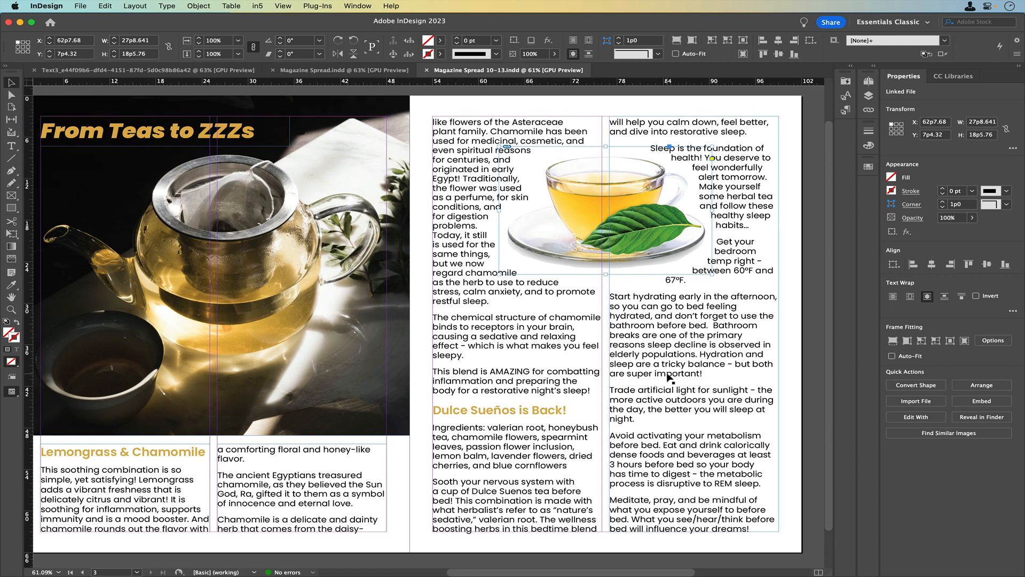
Step: Review the teacup image's Text Wrap settings, including its contour options, and dismiss them without changes
{"action": "left_click", "coordinate": [556, 104]}
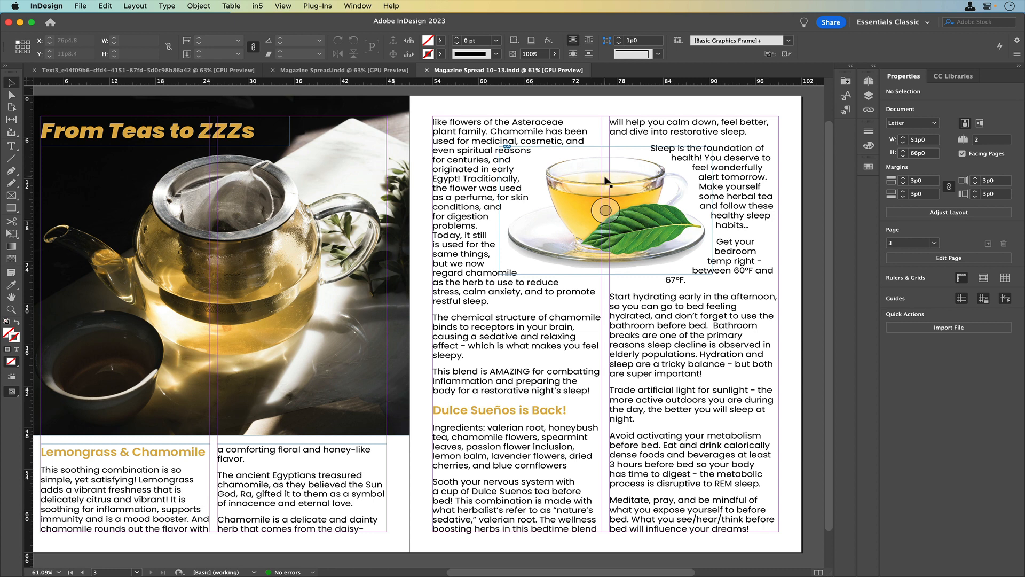
{"action": "left_click", "coordinate": [606, 182]}
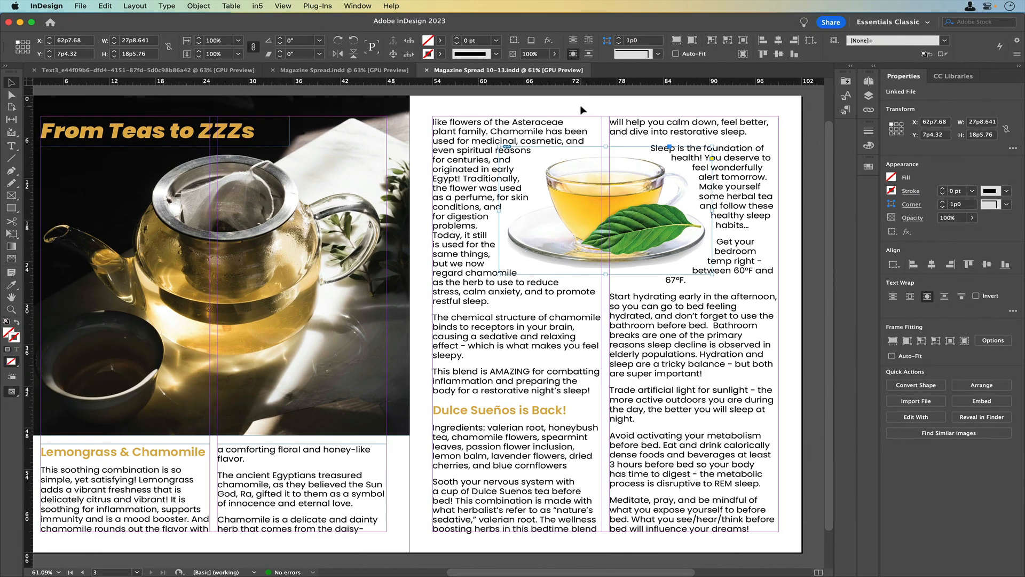
{"action": "left_click", "coordinate": [580, 105]}
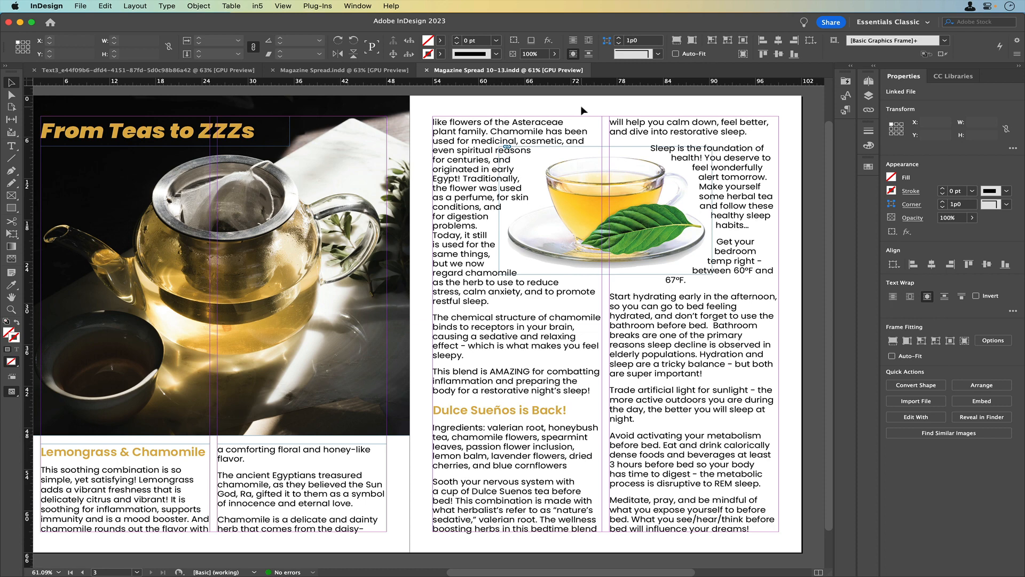
{"action": "left_click", "coordinate": [357, 6]}
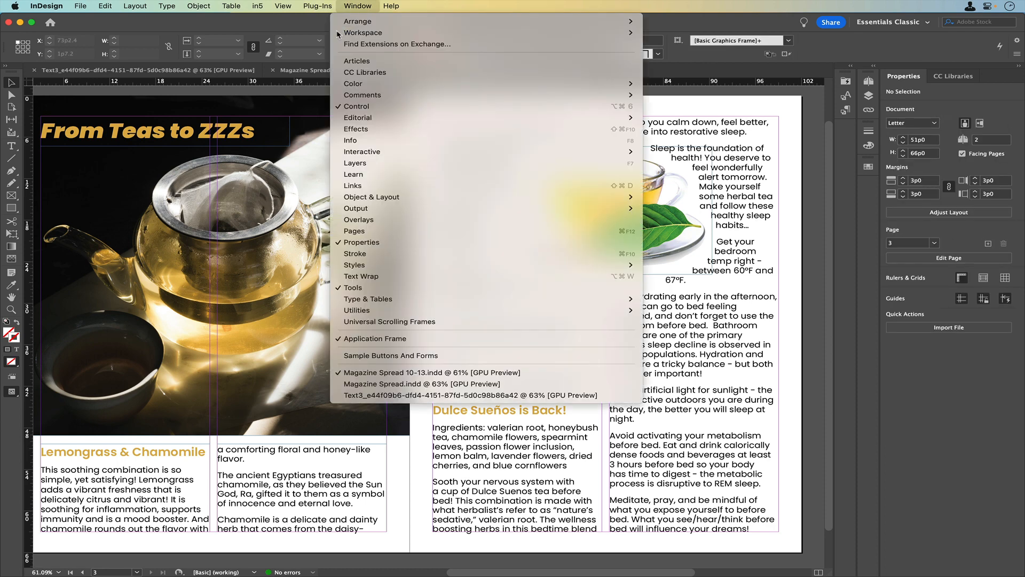
{"action": "left_click", "coordinate": [350, 277]}
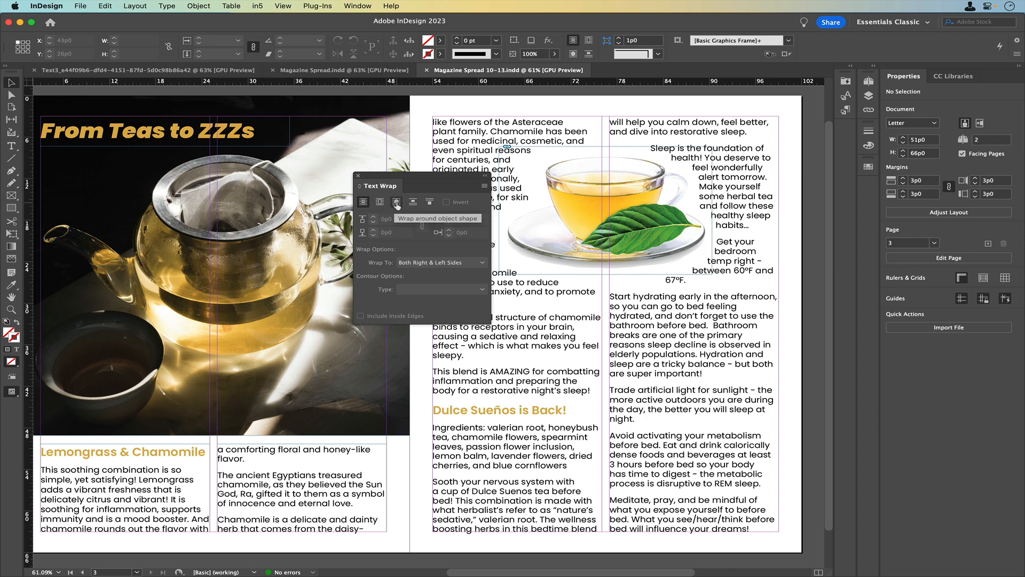
{"action": "left_click", "coordinate": [609, 171]}
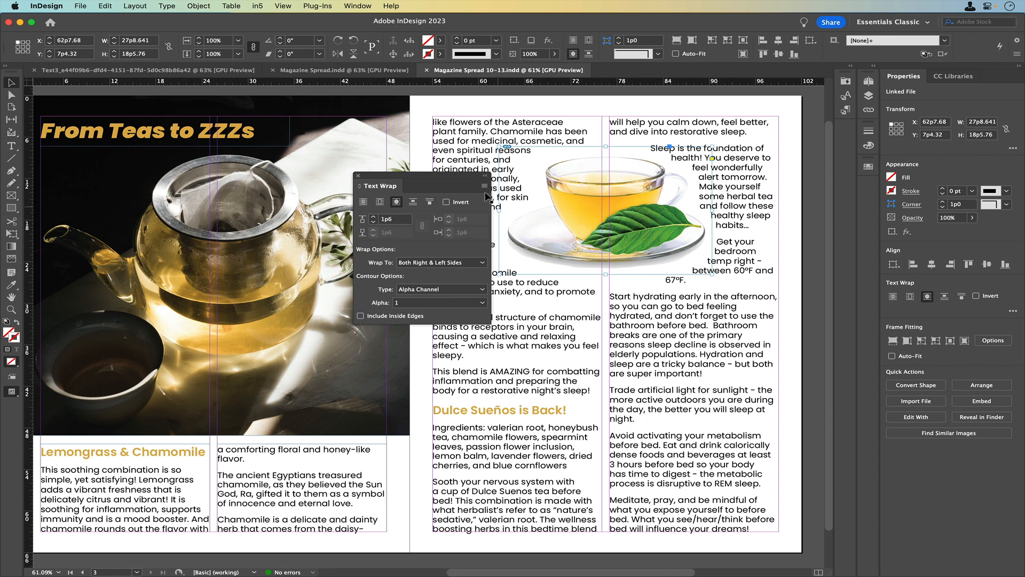
{"action": "left_click", "coordinate": [358, 177]}
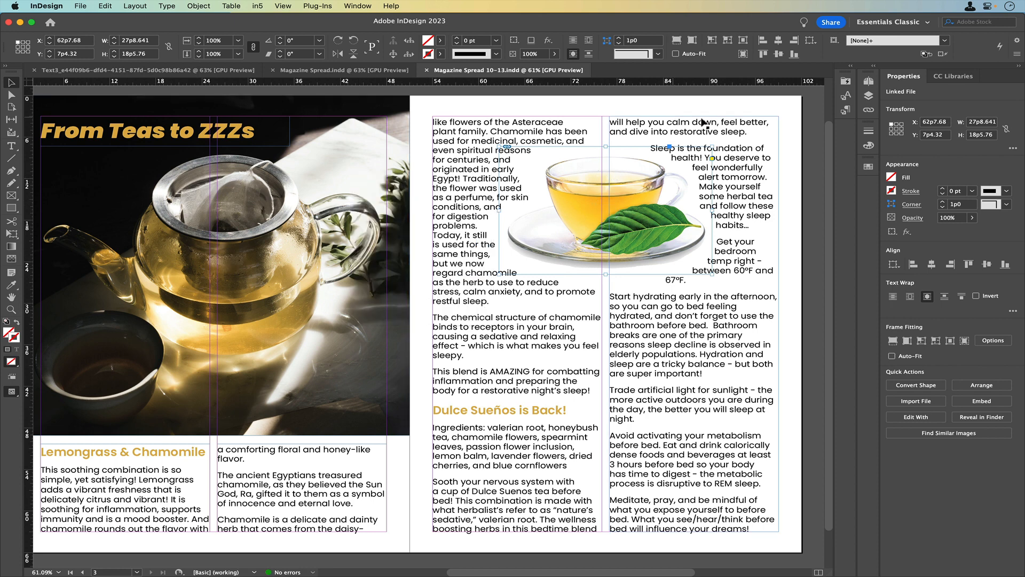
Step: Show the document's pages, open the A-Parent spread, and examine its margins and column guides across both pages
{"action": "left_click", "coordinate": [869, 81]}
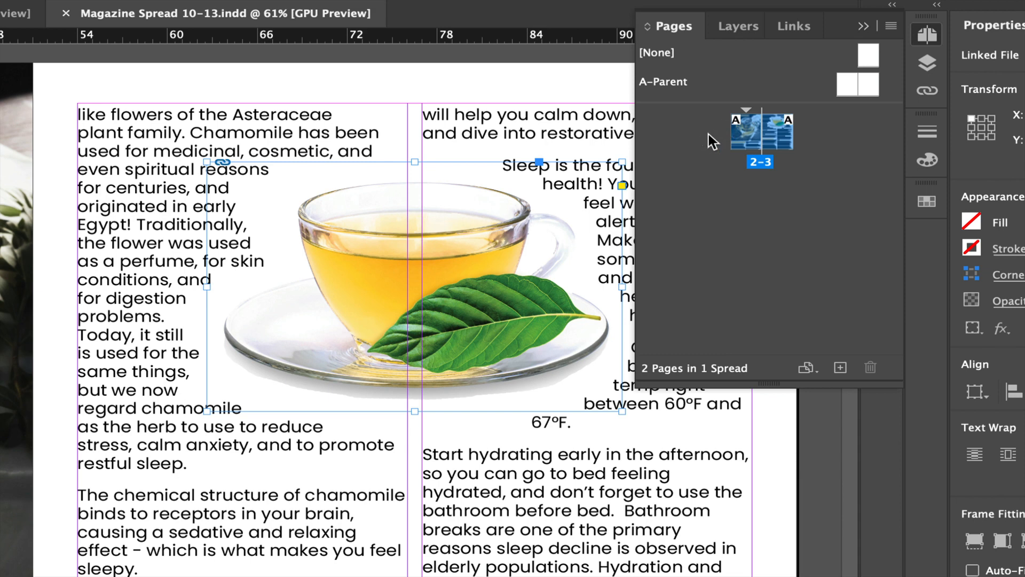
{"action": "double_click", "coordinate": [845, 90]}
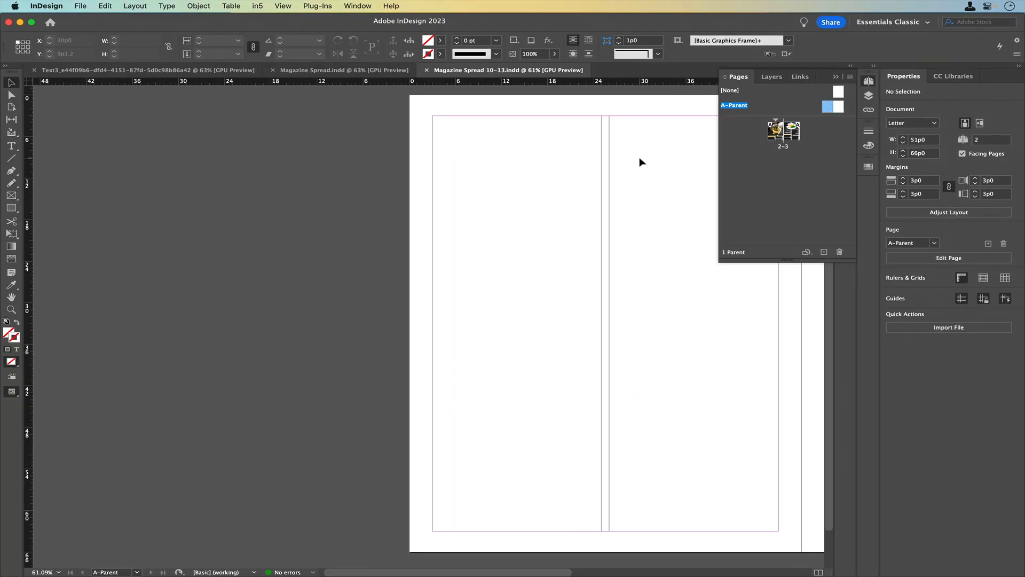
{"action": "scroll", "coordinate": [477, 186], "scroll_direction": "right", "scroll_amount": 5}
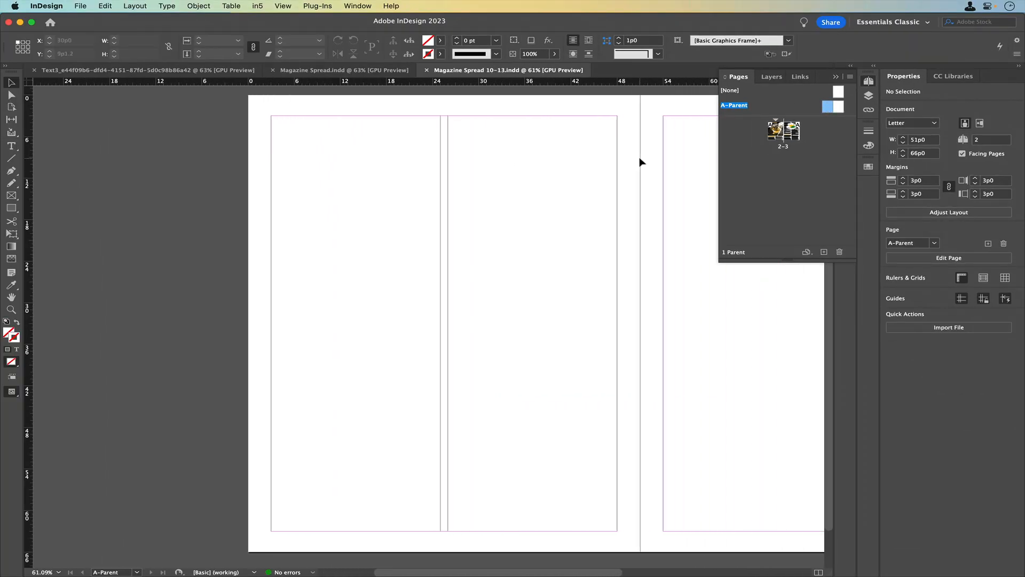
{"action": "scroll", "coordinate": [640, 161], "scroll_direction": "right", "scroll_amount": 5}
{"action": "scroll", "coordinate": [642, 161], "scroll_direction": "left", "scroll_amount": 1}
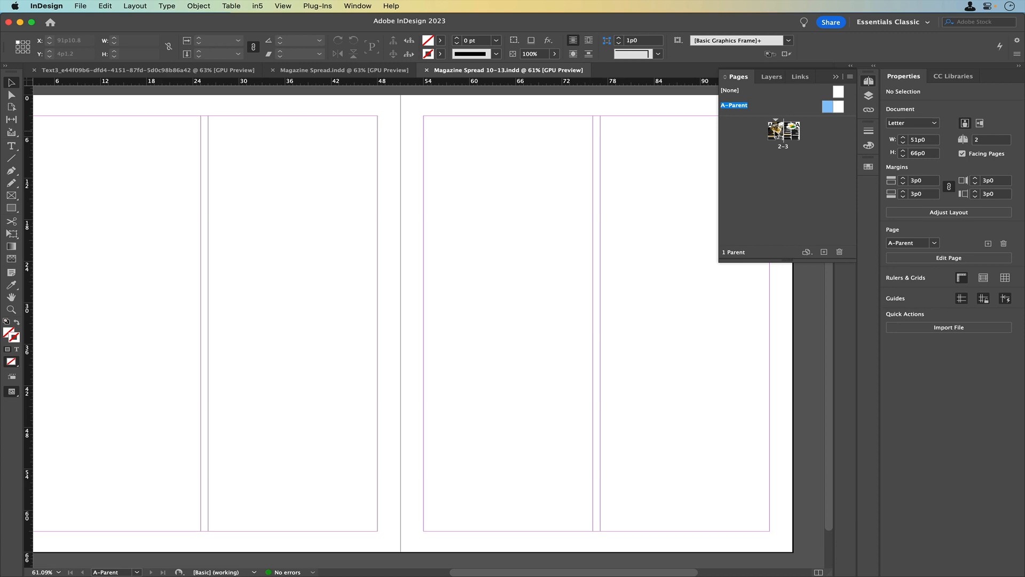
Step: Return to pages 2-3, fit the whole spread in view, and collapse the page overview
{"action": "double_click", "coordinate": [776, 132]}
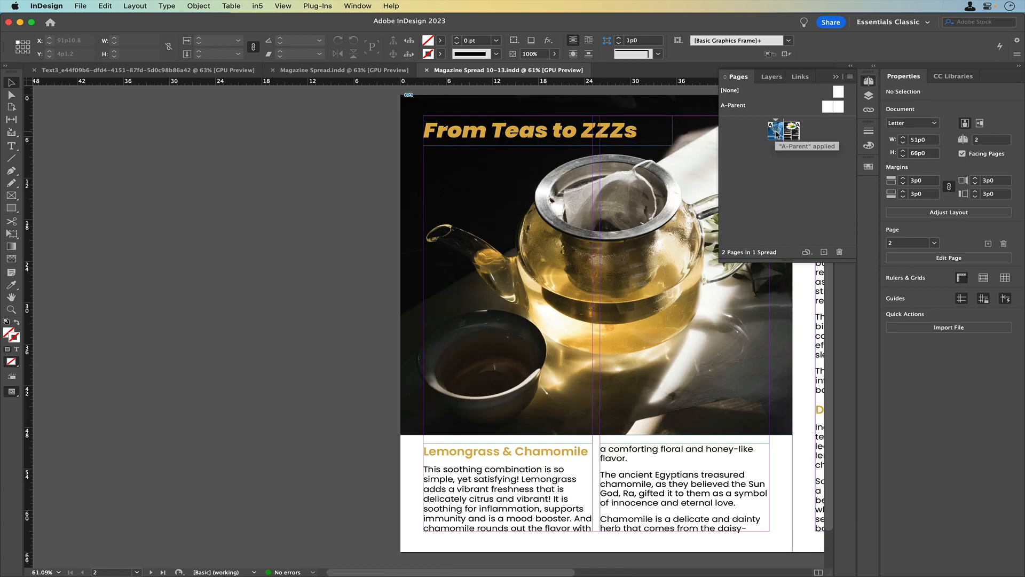
{"action": "key", "text": "alt+super+0"}
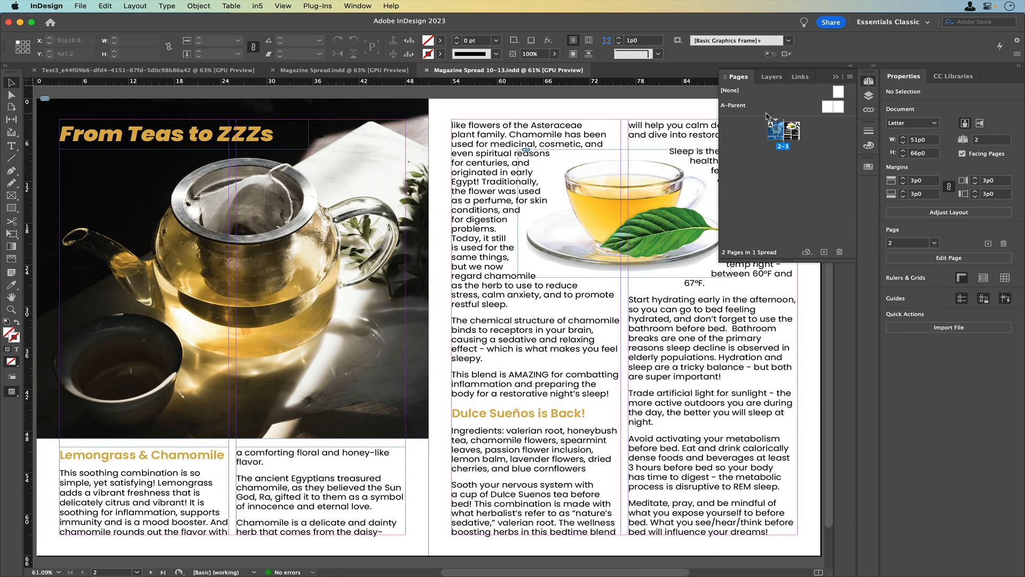
{"action": "left_click", "coordinate": [836, 77]}
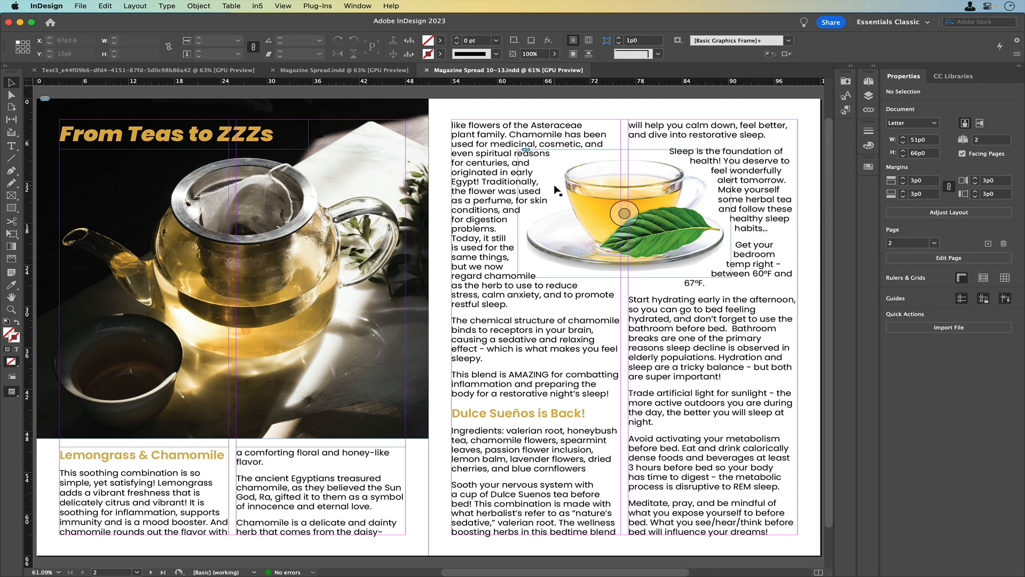